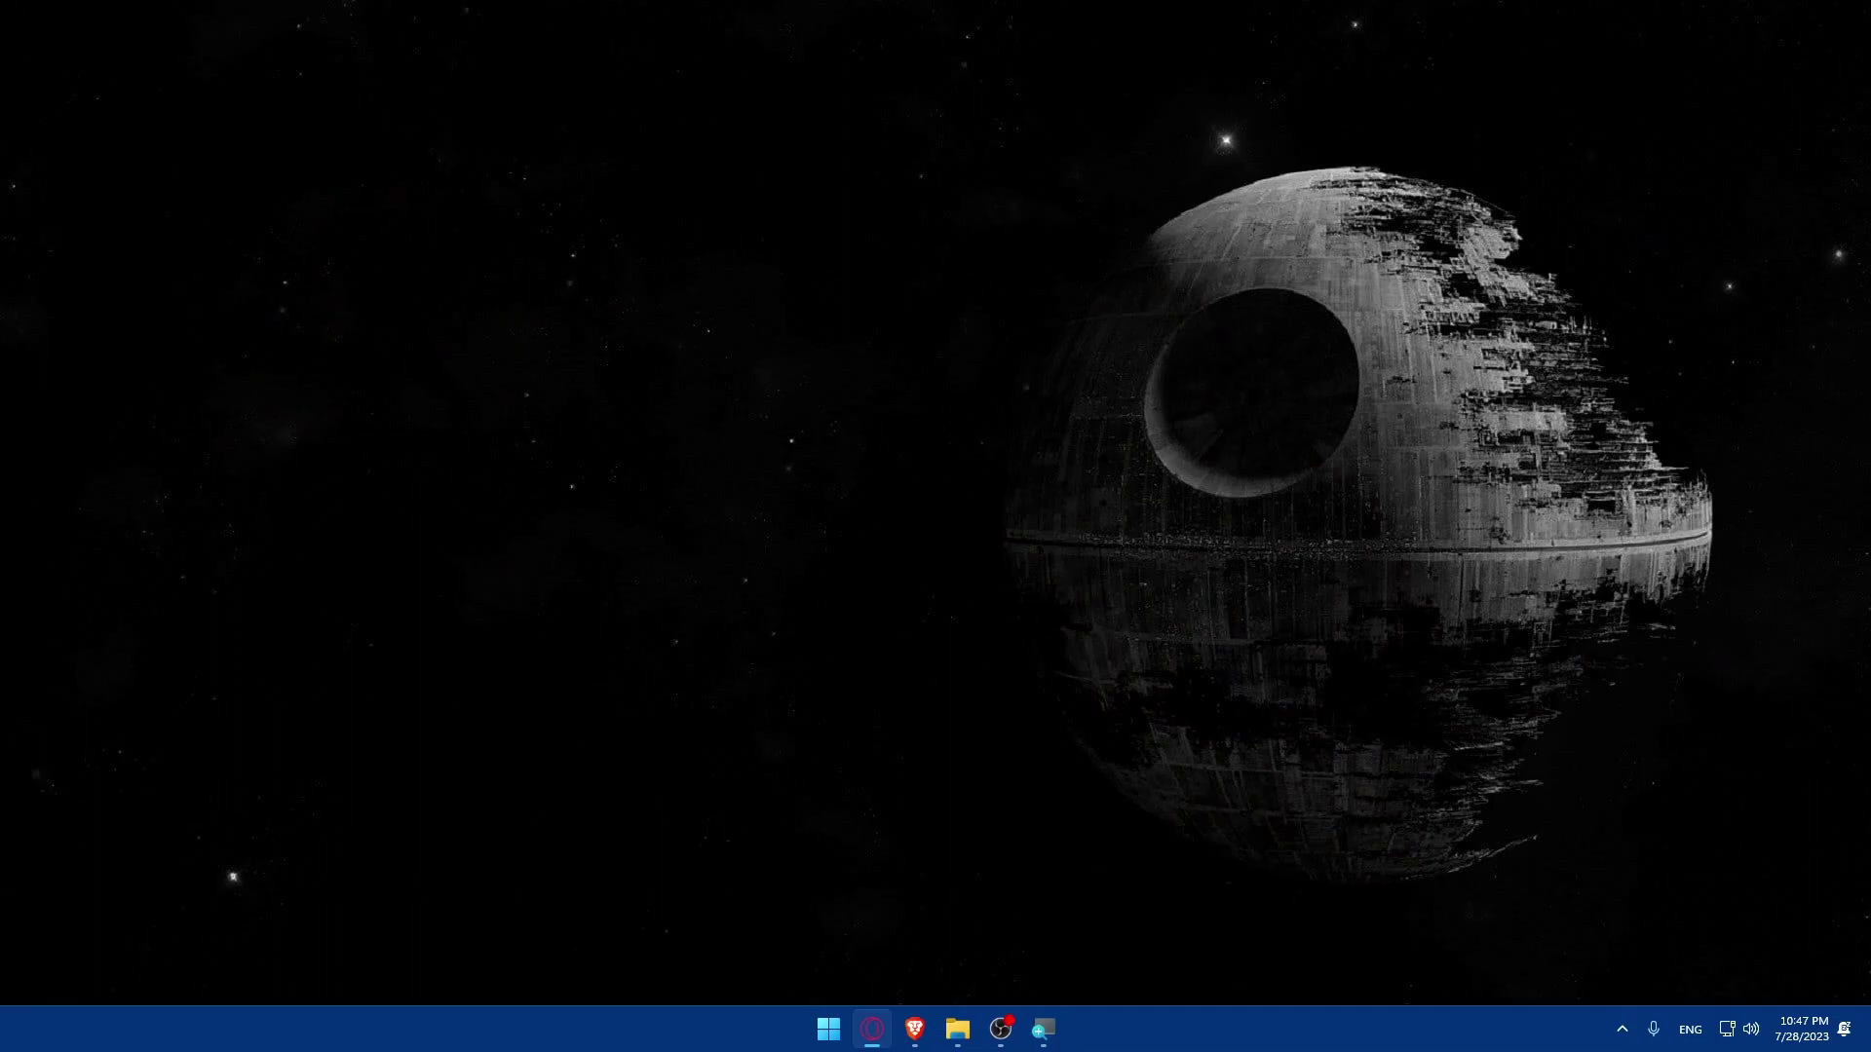
In Brave, search Google for 'what are criteria for having instagram shoping'
click(917, 1040)
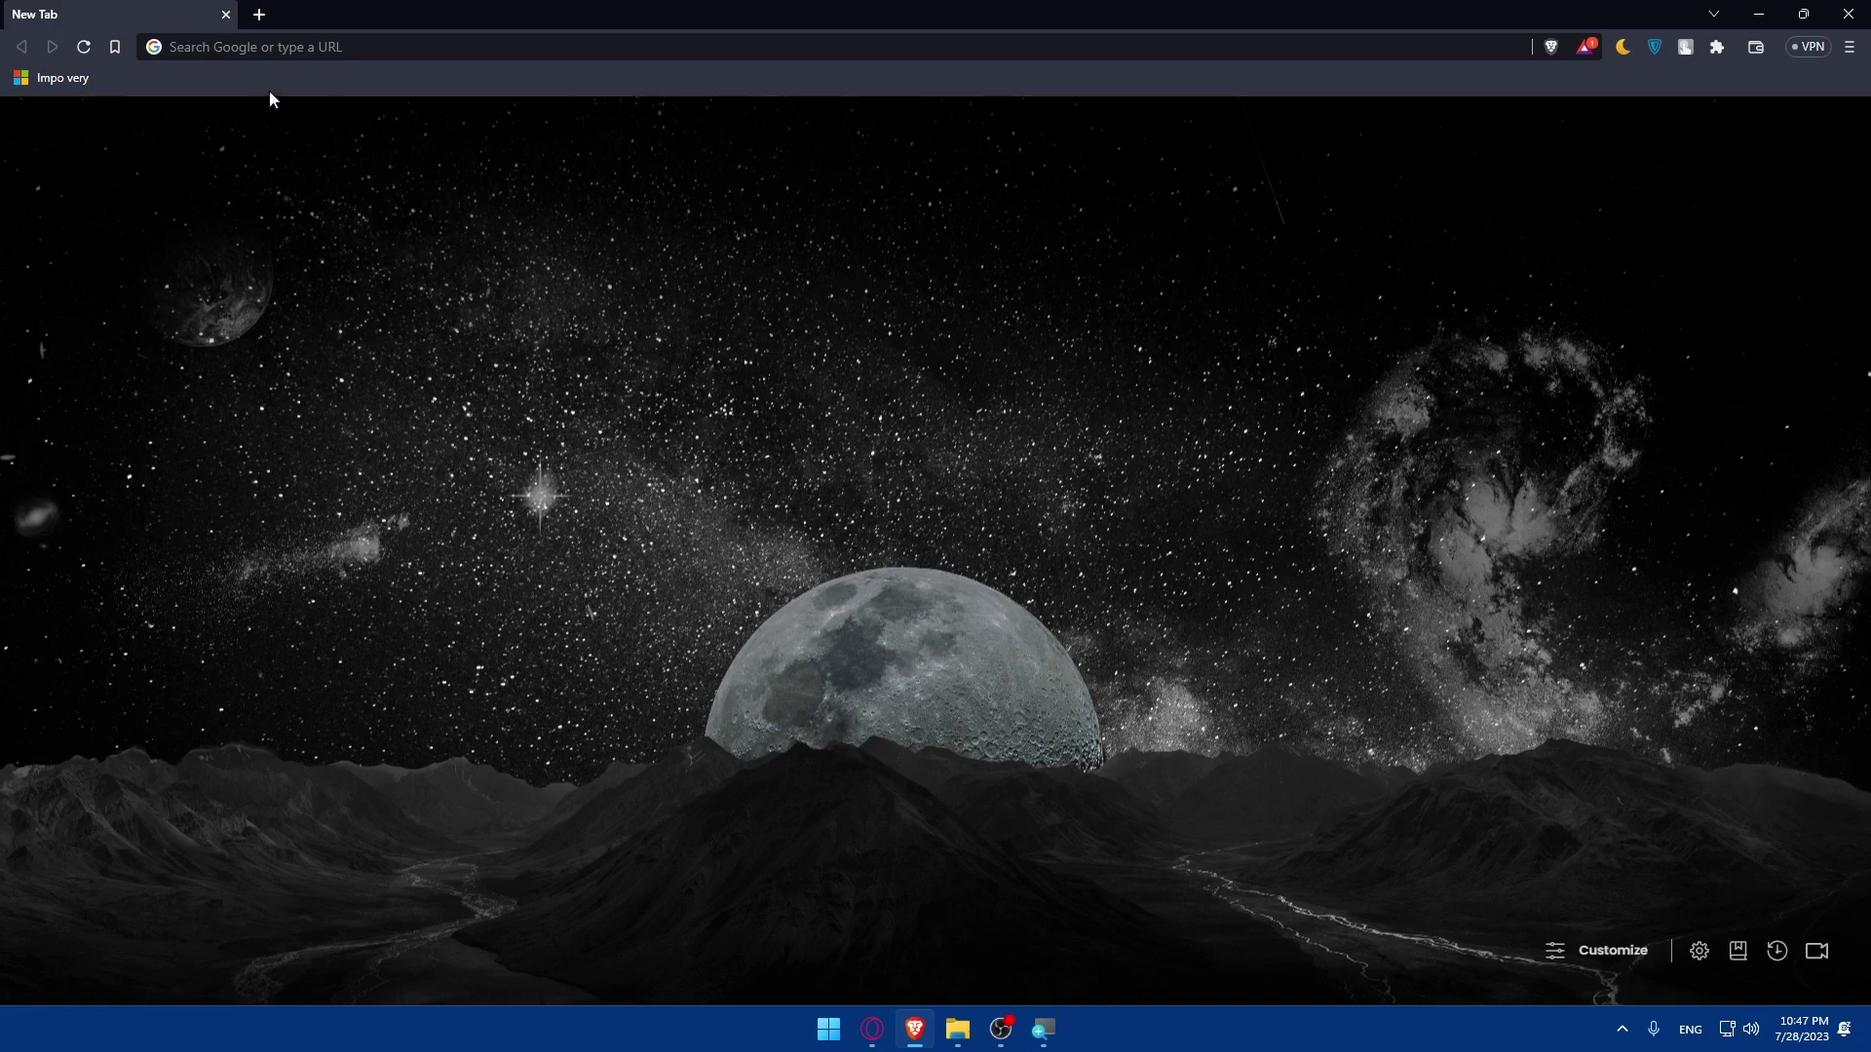
click(241, 51)
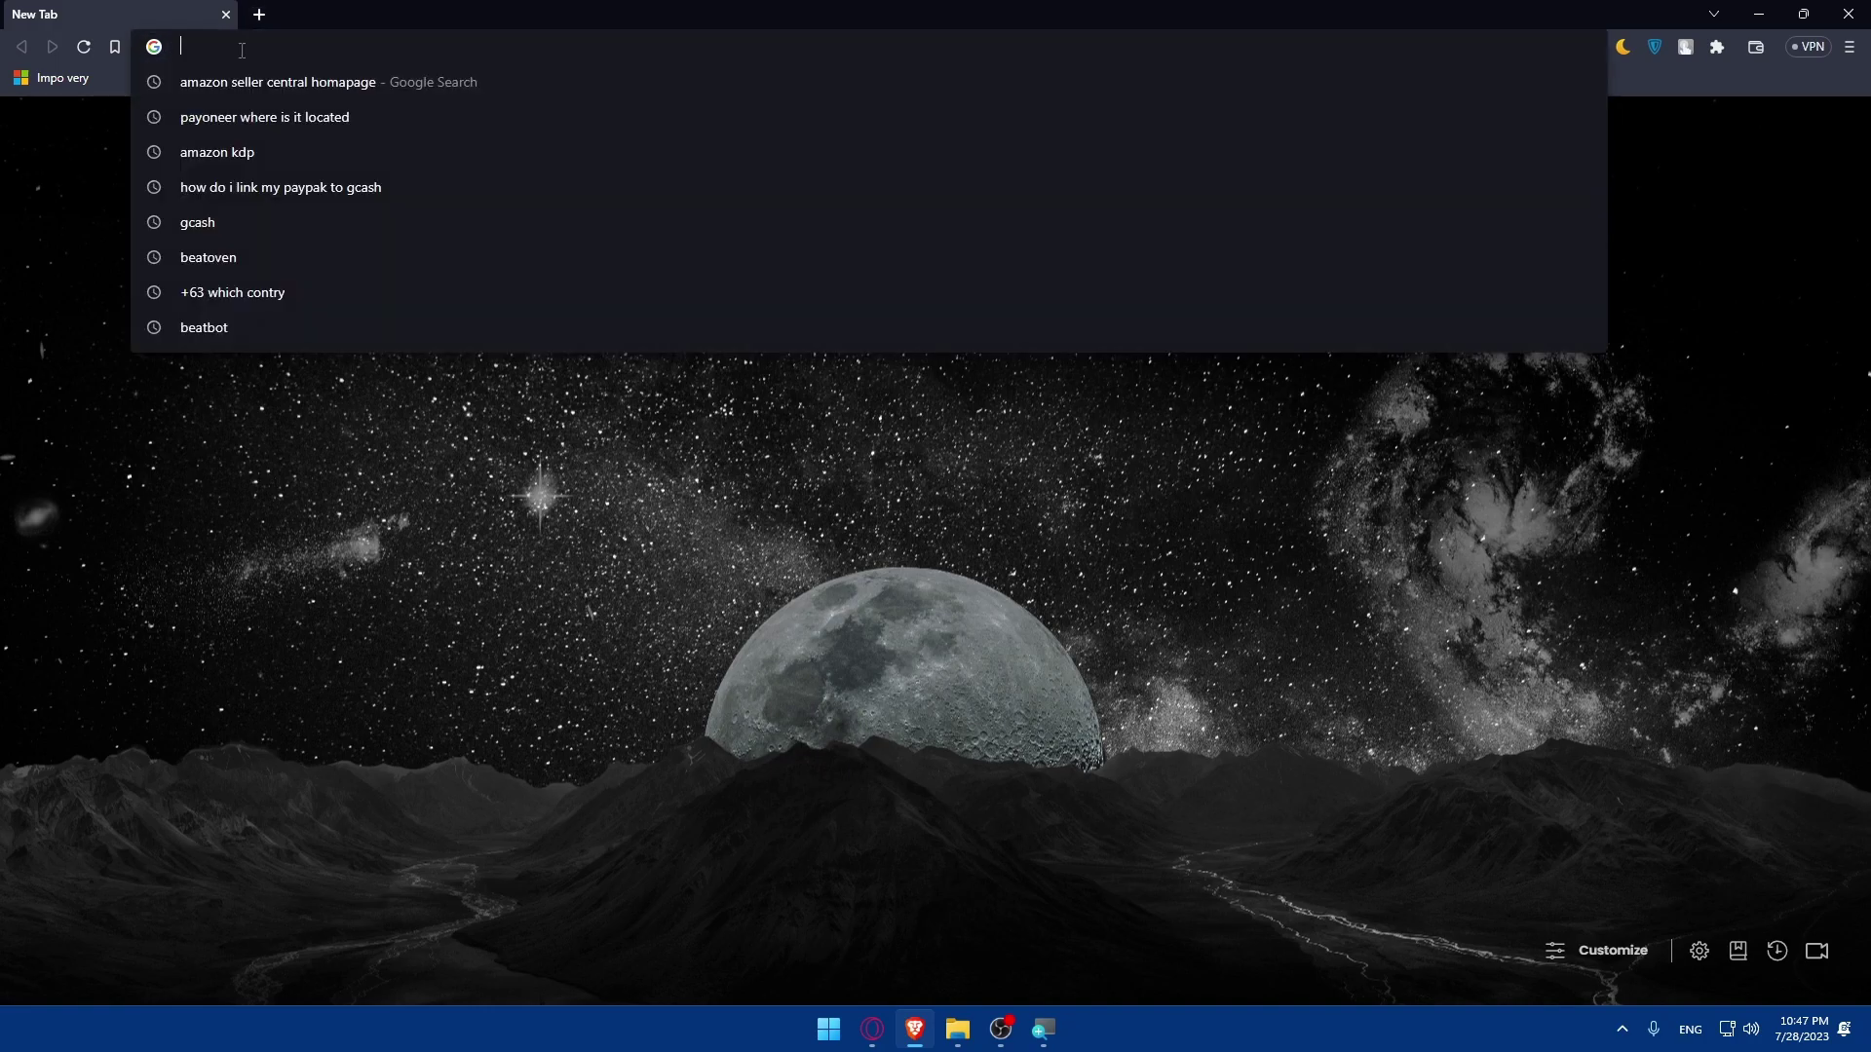
text(what are )
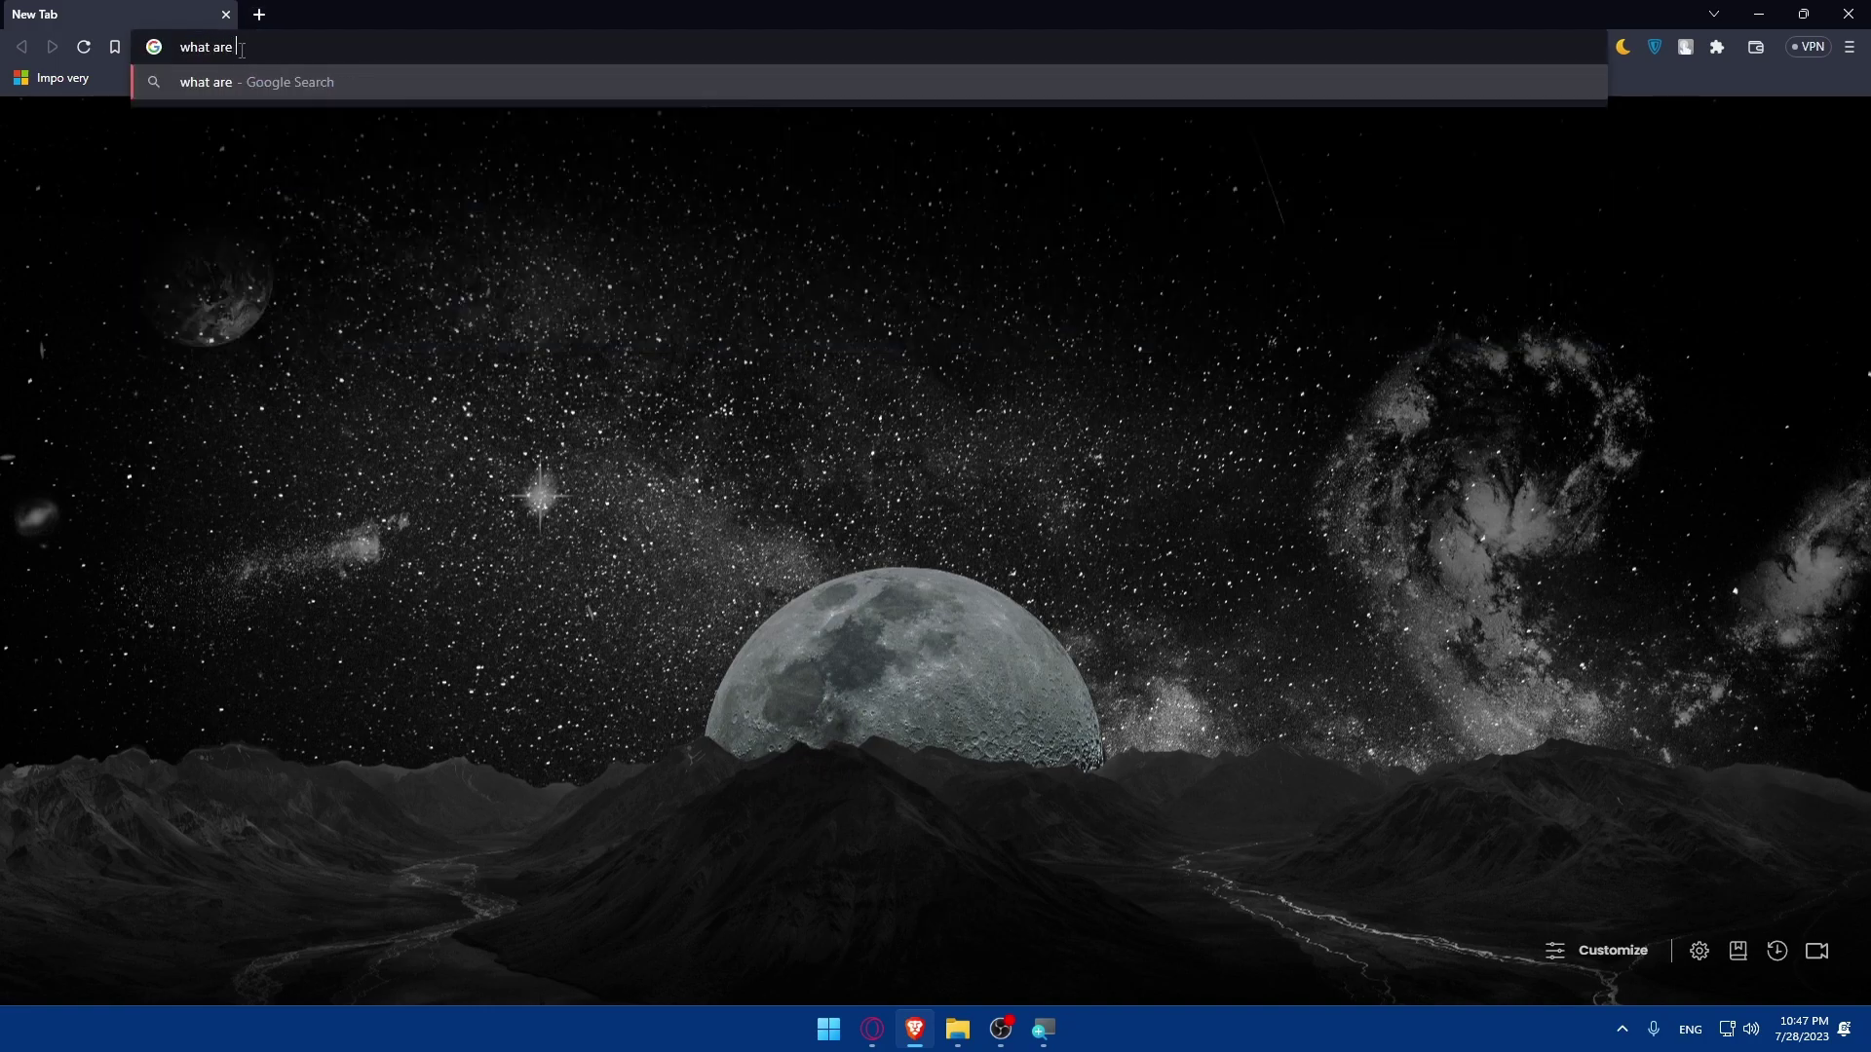
text(crite)
text(ria for )
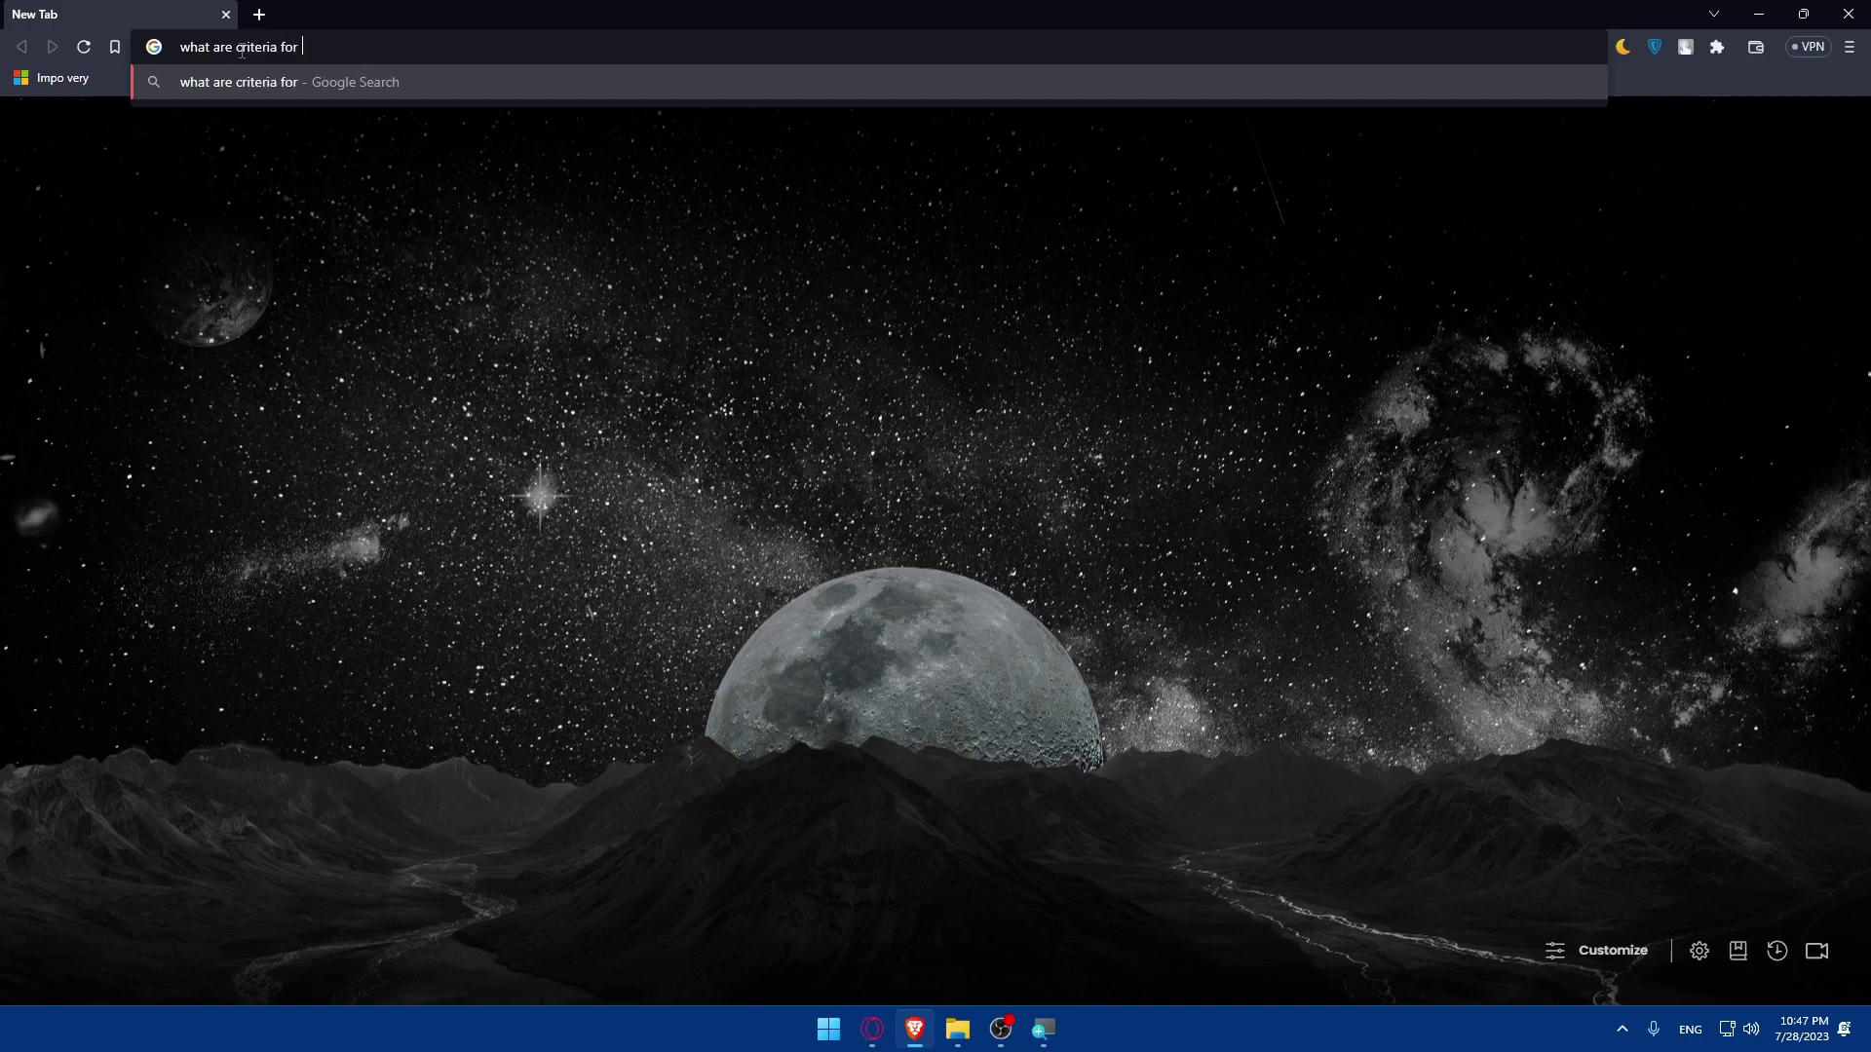
text(having )
text(ins)
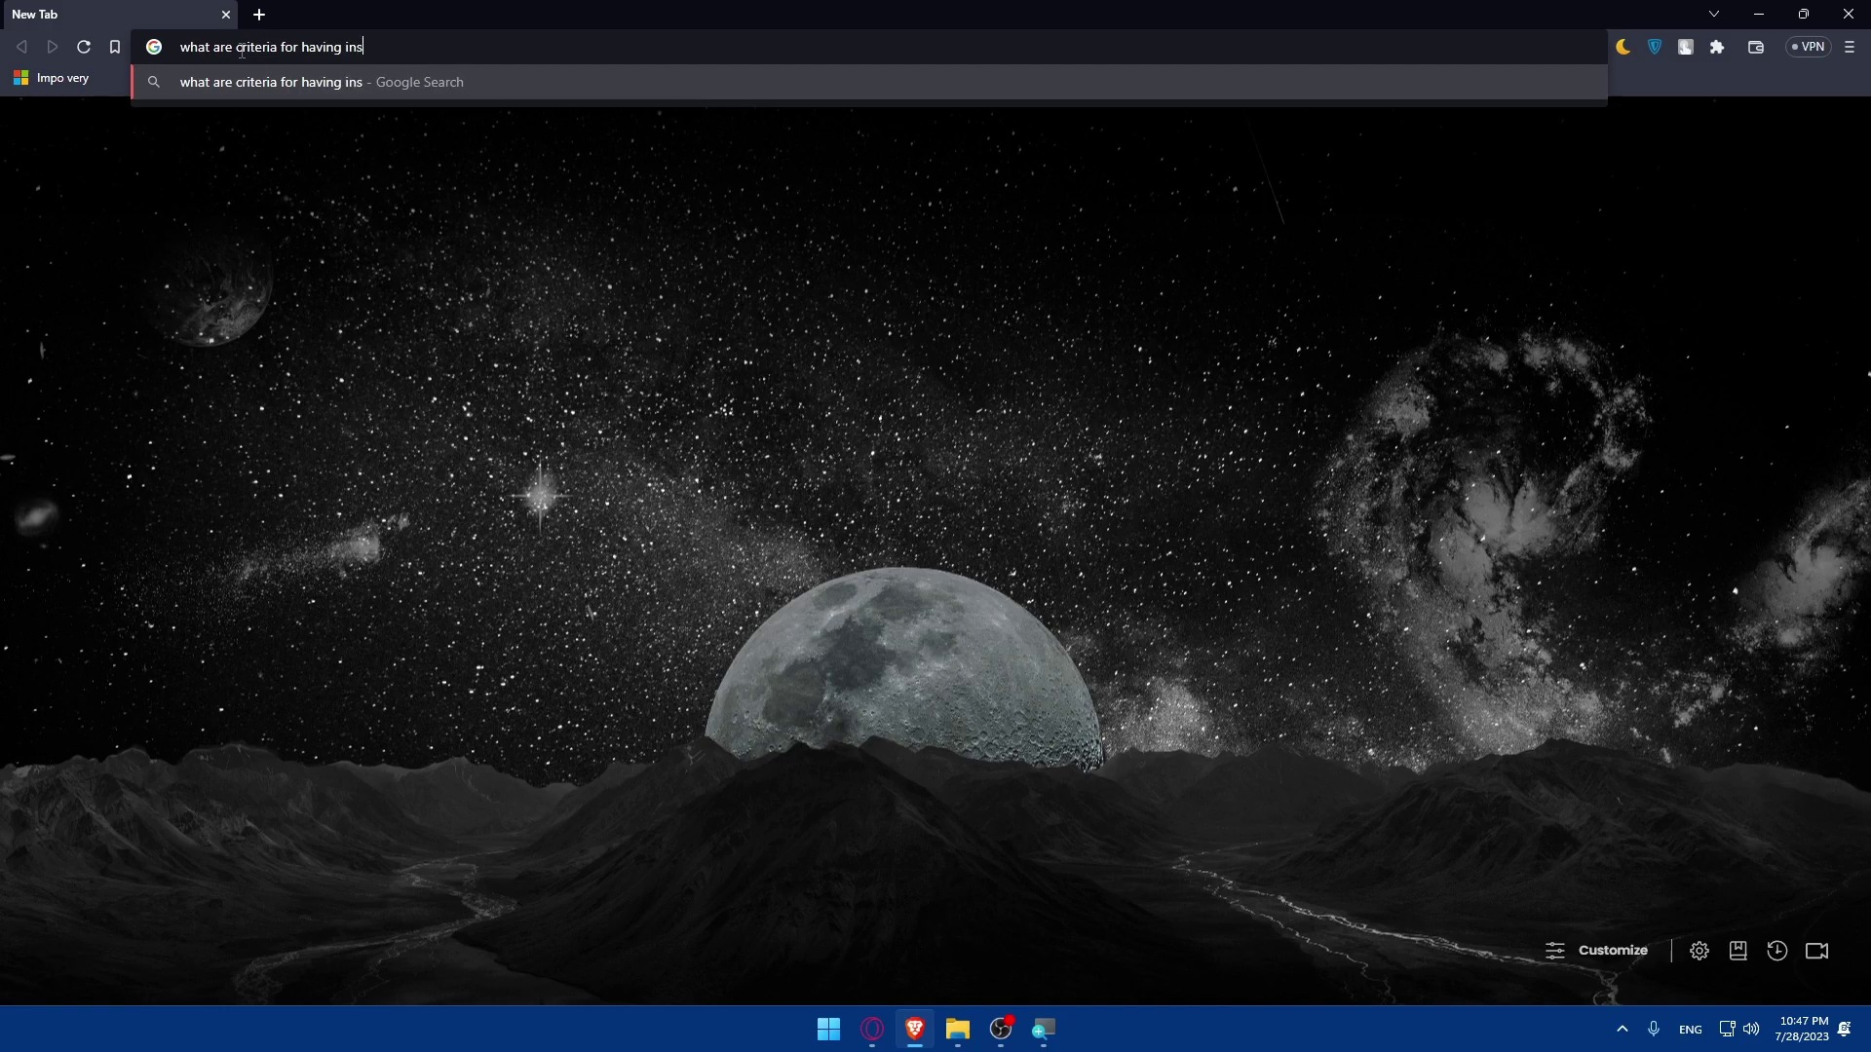
text(tagr)
text(am shoping)
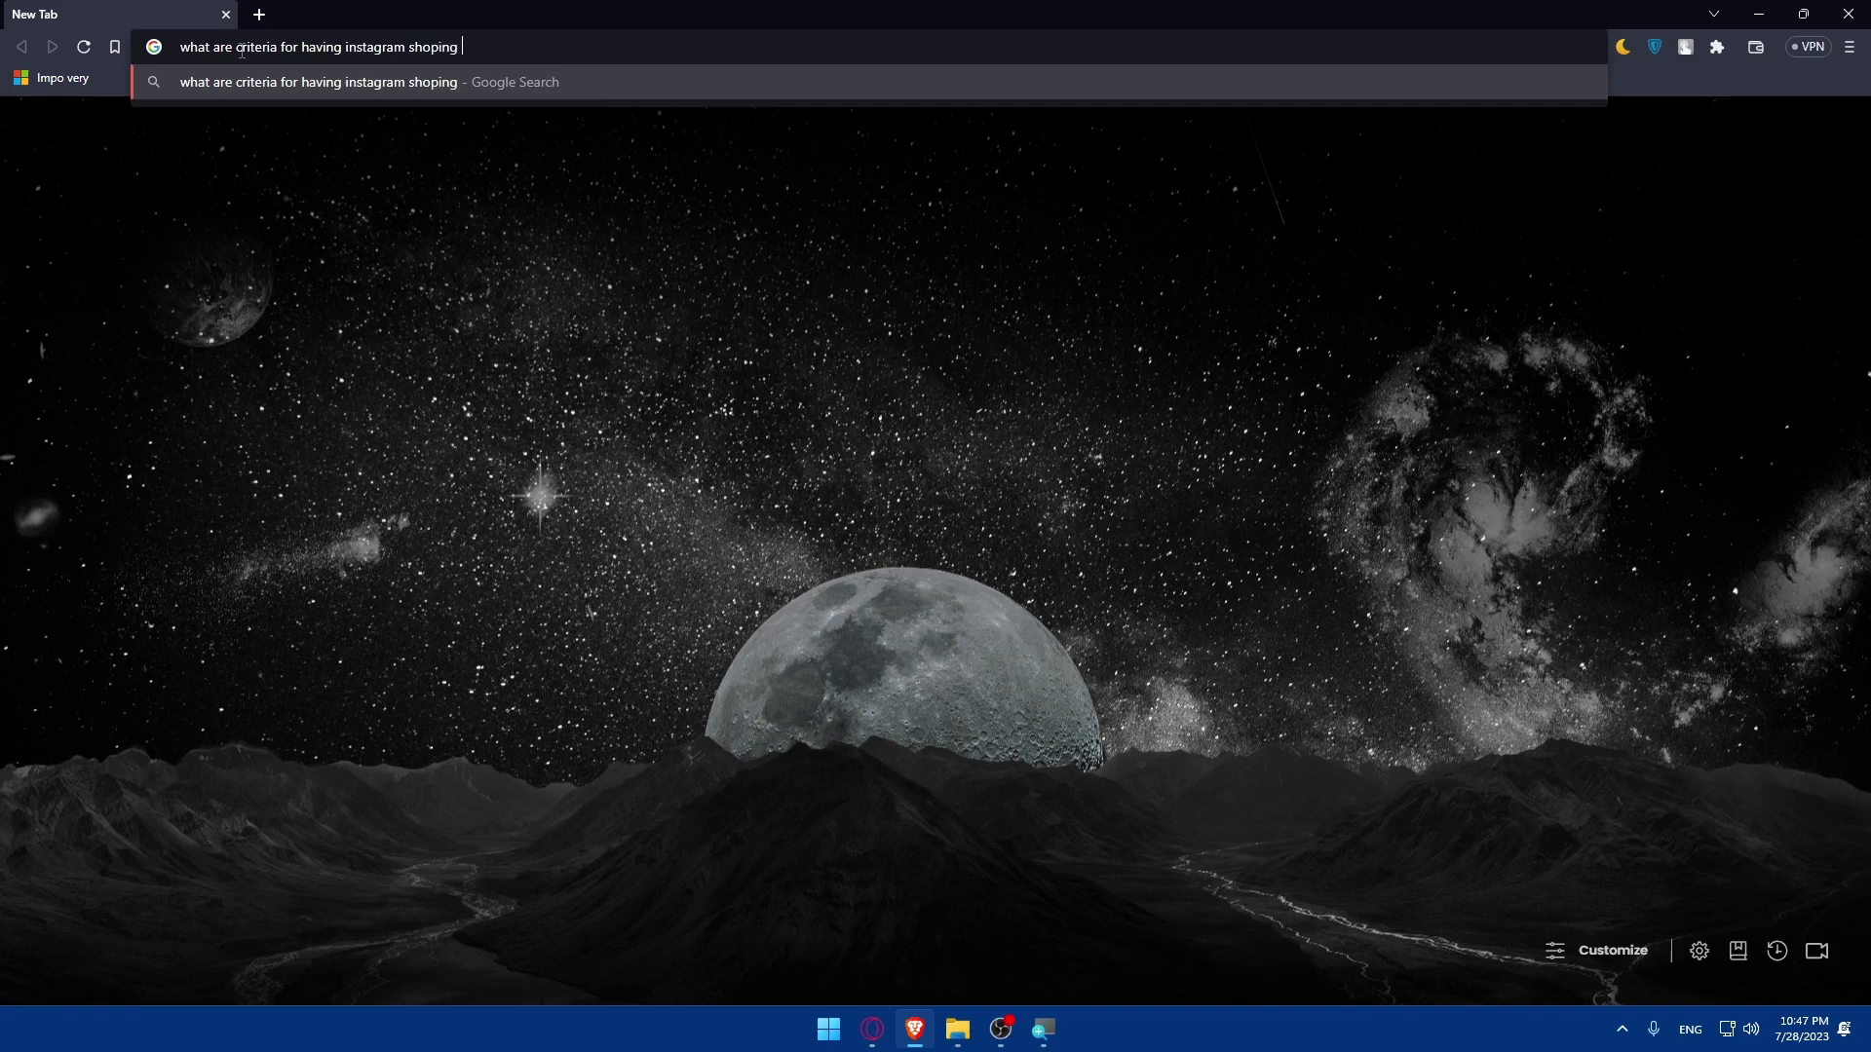
key(Return)
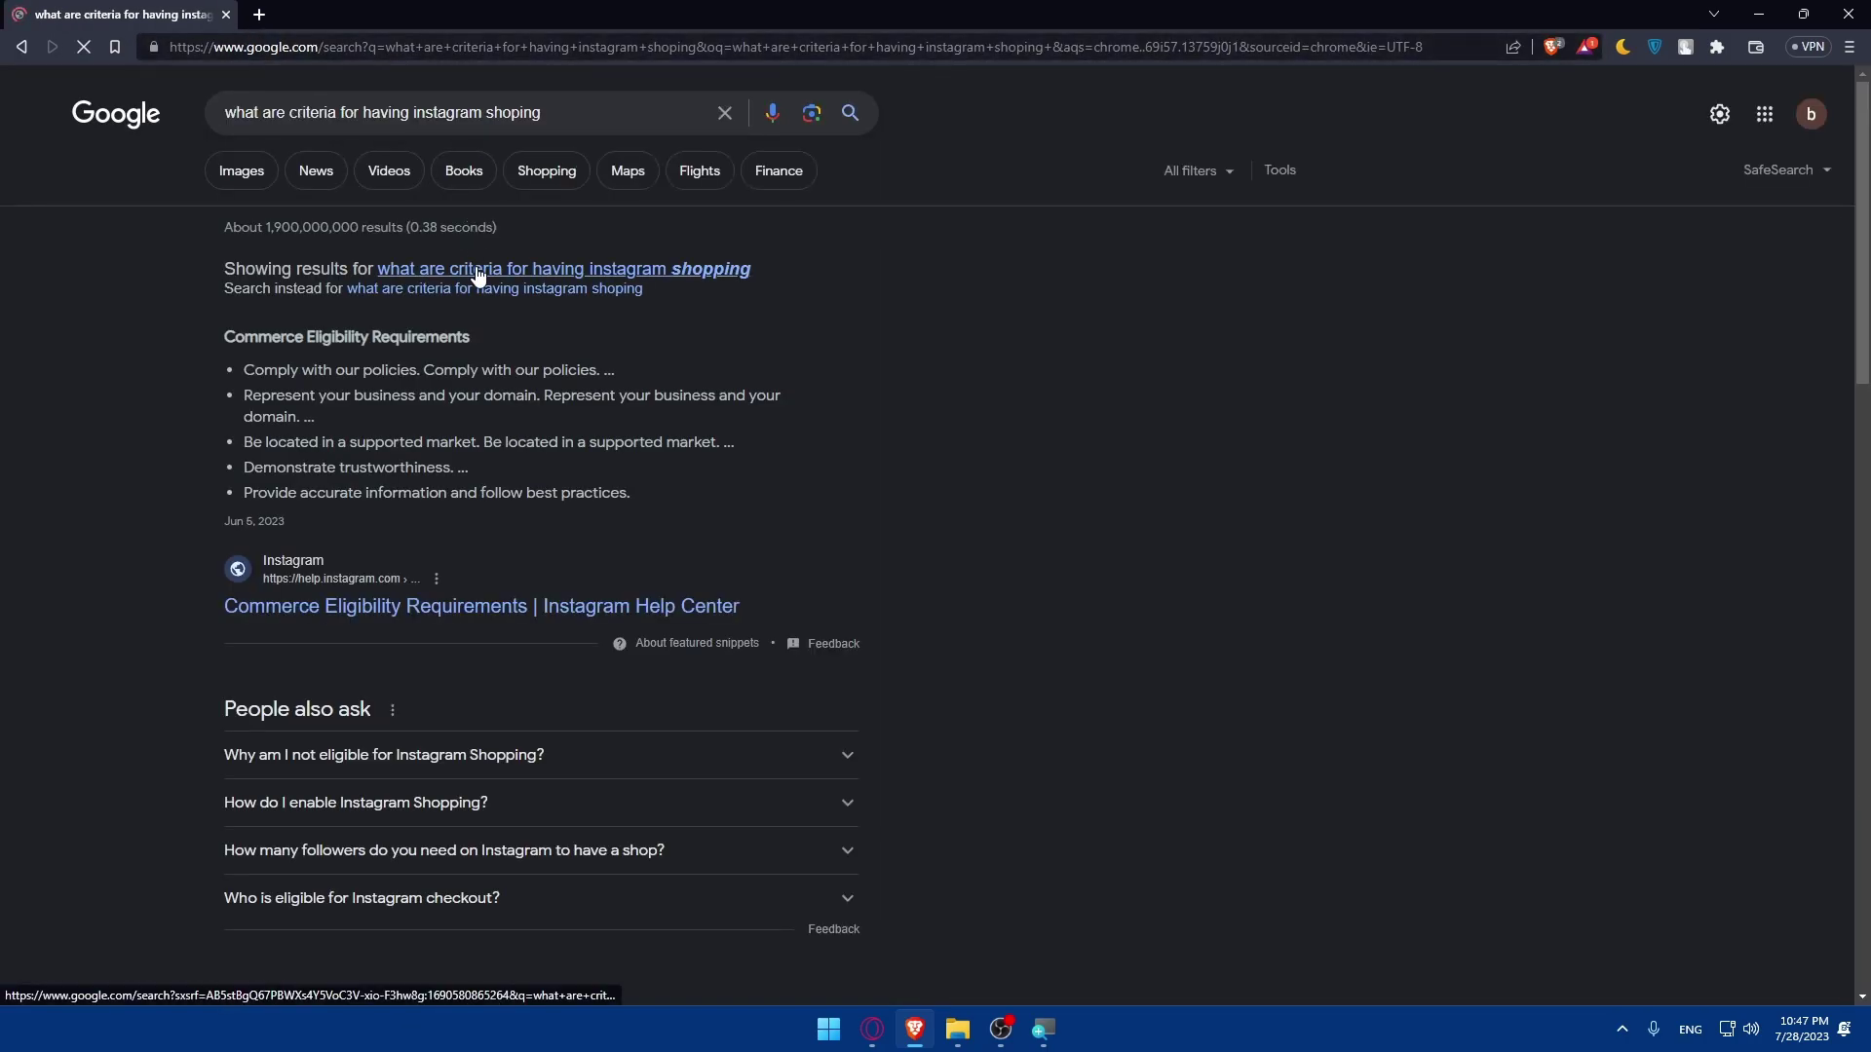
Show results for the corrected query 'what are criteria for having instagram shopping' and copy from them
click(451, 271)
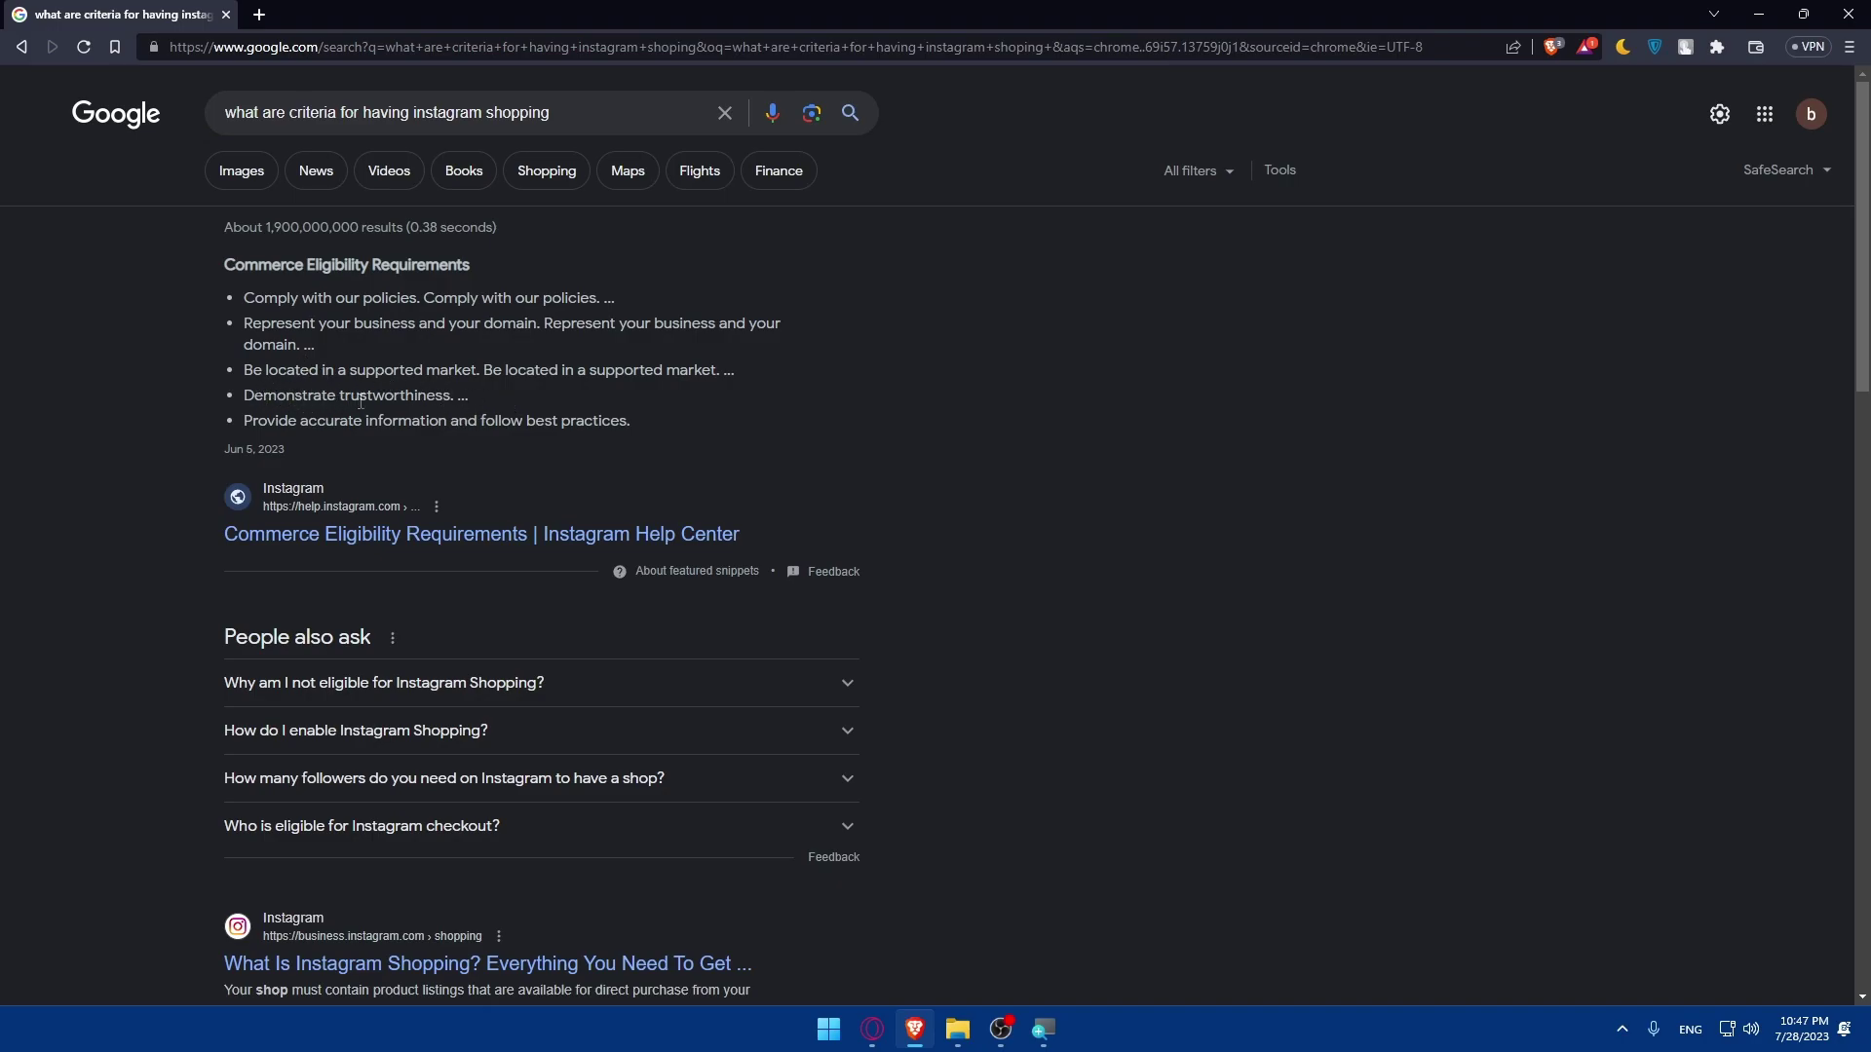
key(ctrl+c)
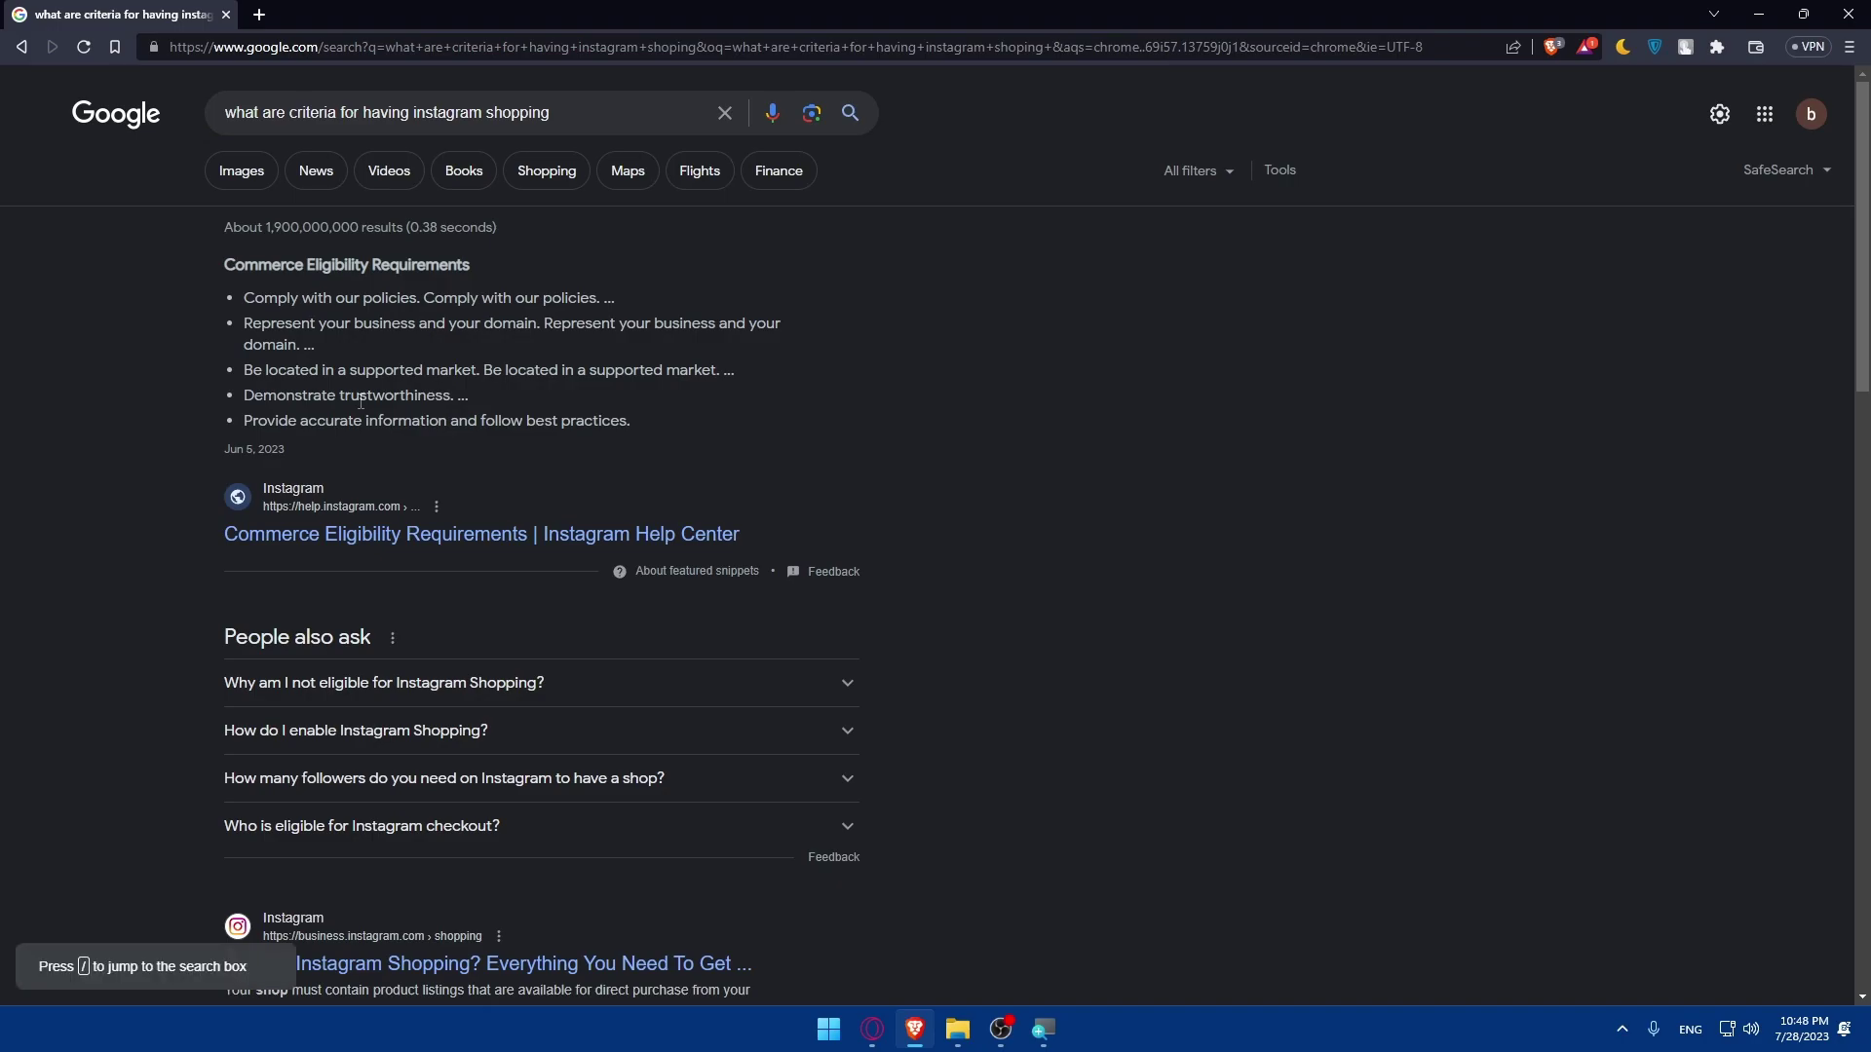
Go to Instagram, open the benicewithall profile and close the WhatsApp Business banner
click(453, 47)
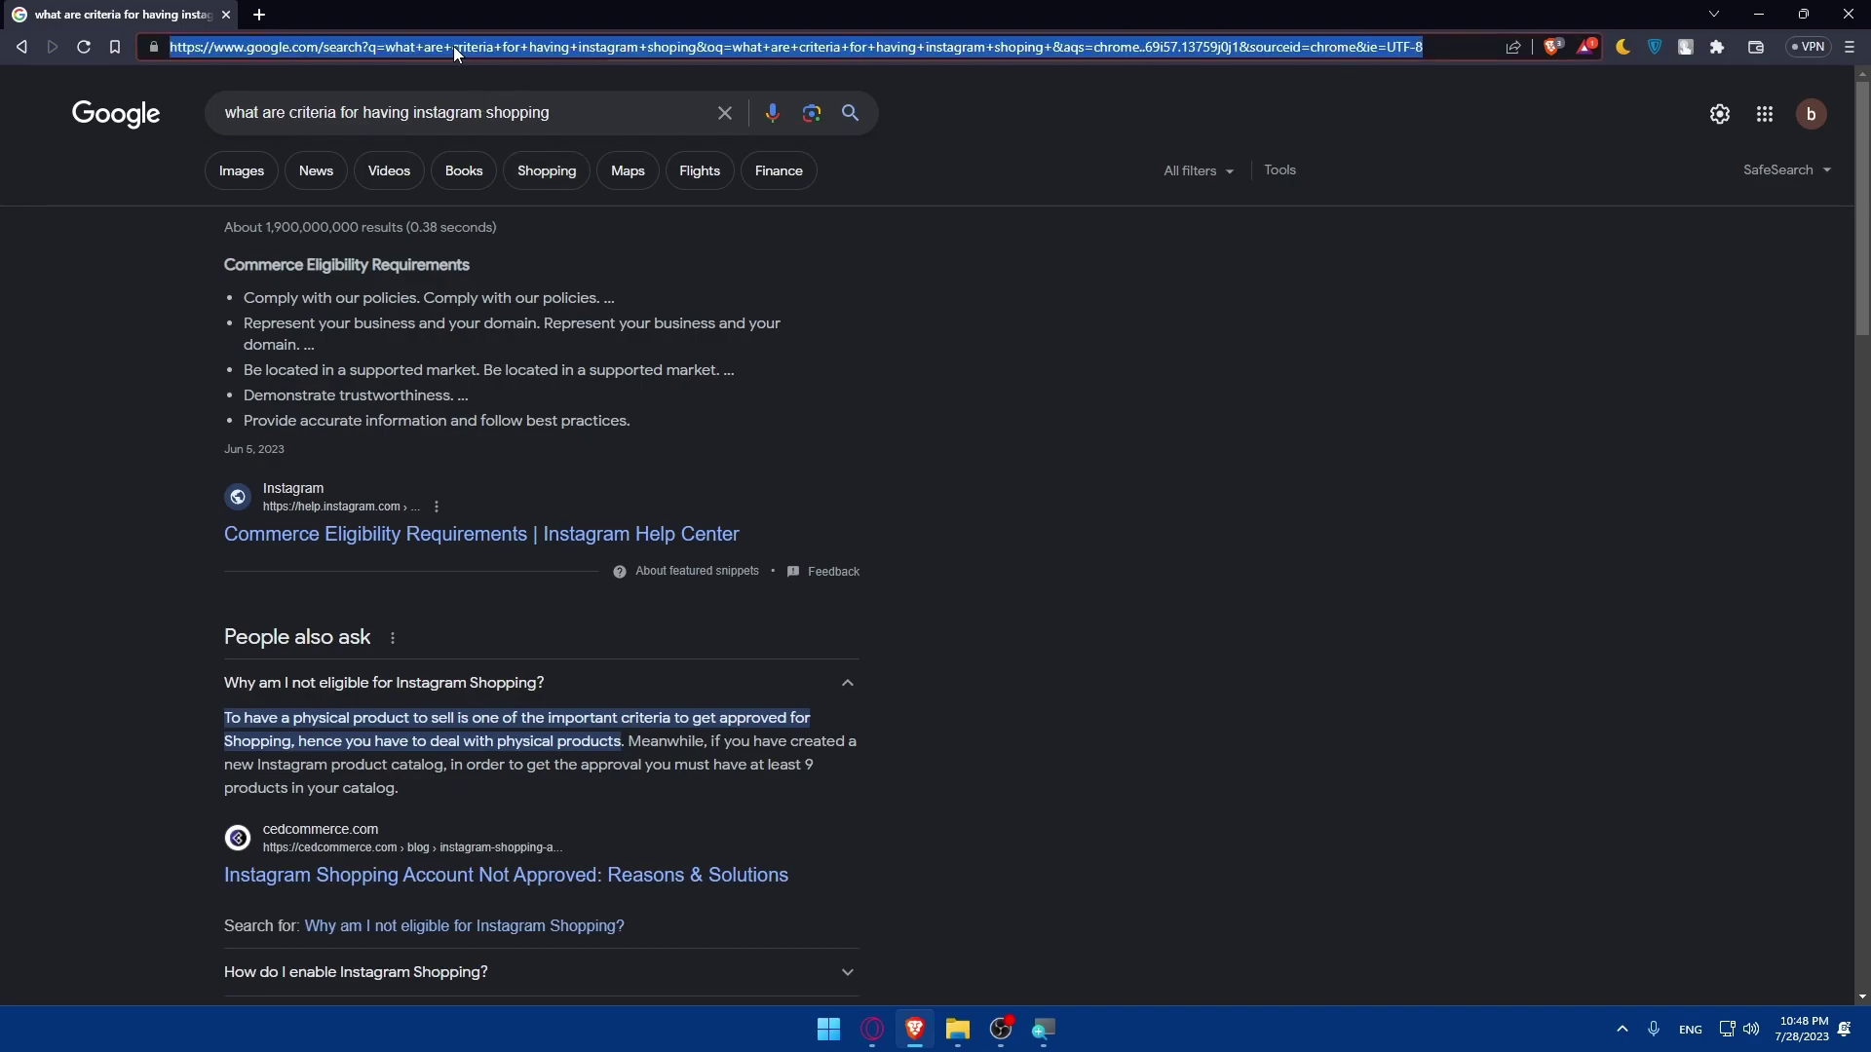
text(instagram.com)
key(Return)
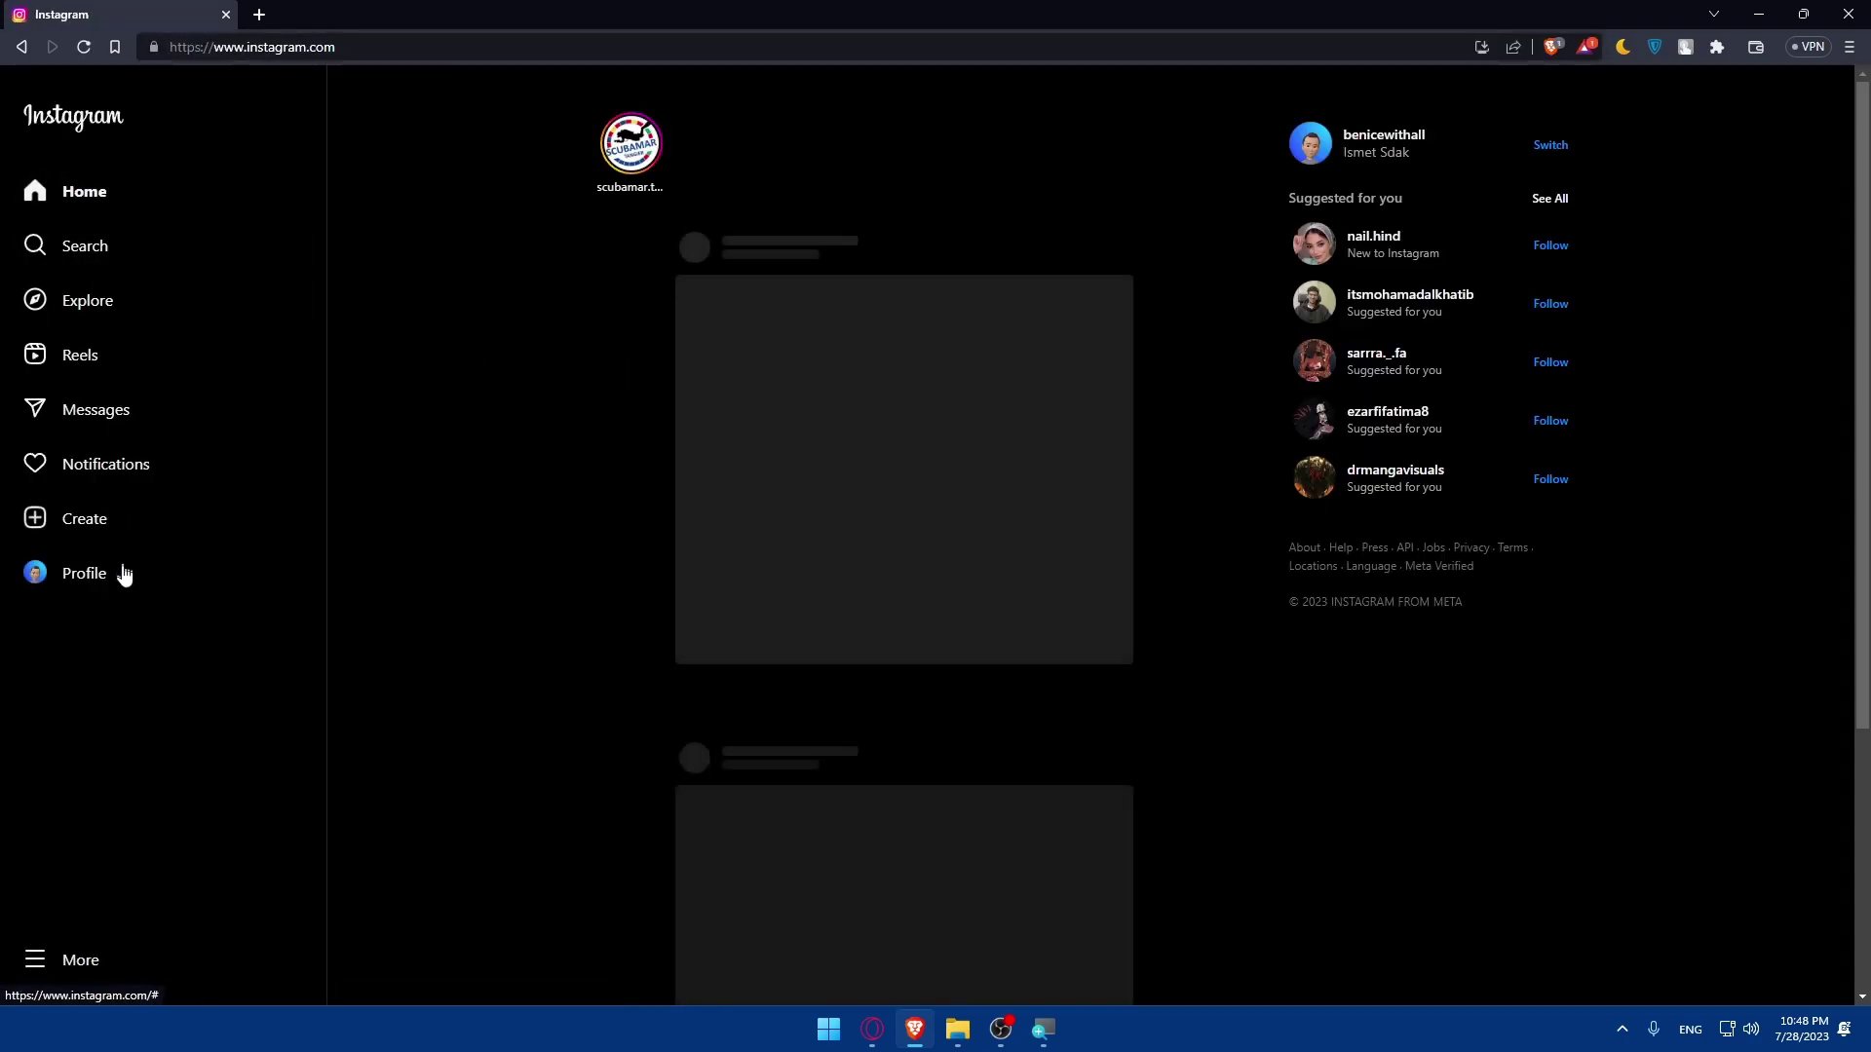
click(112, 579)
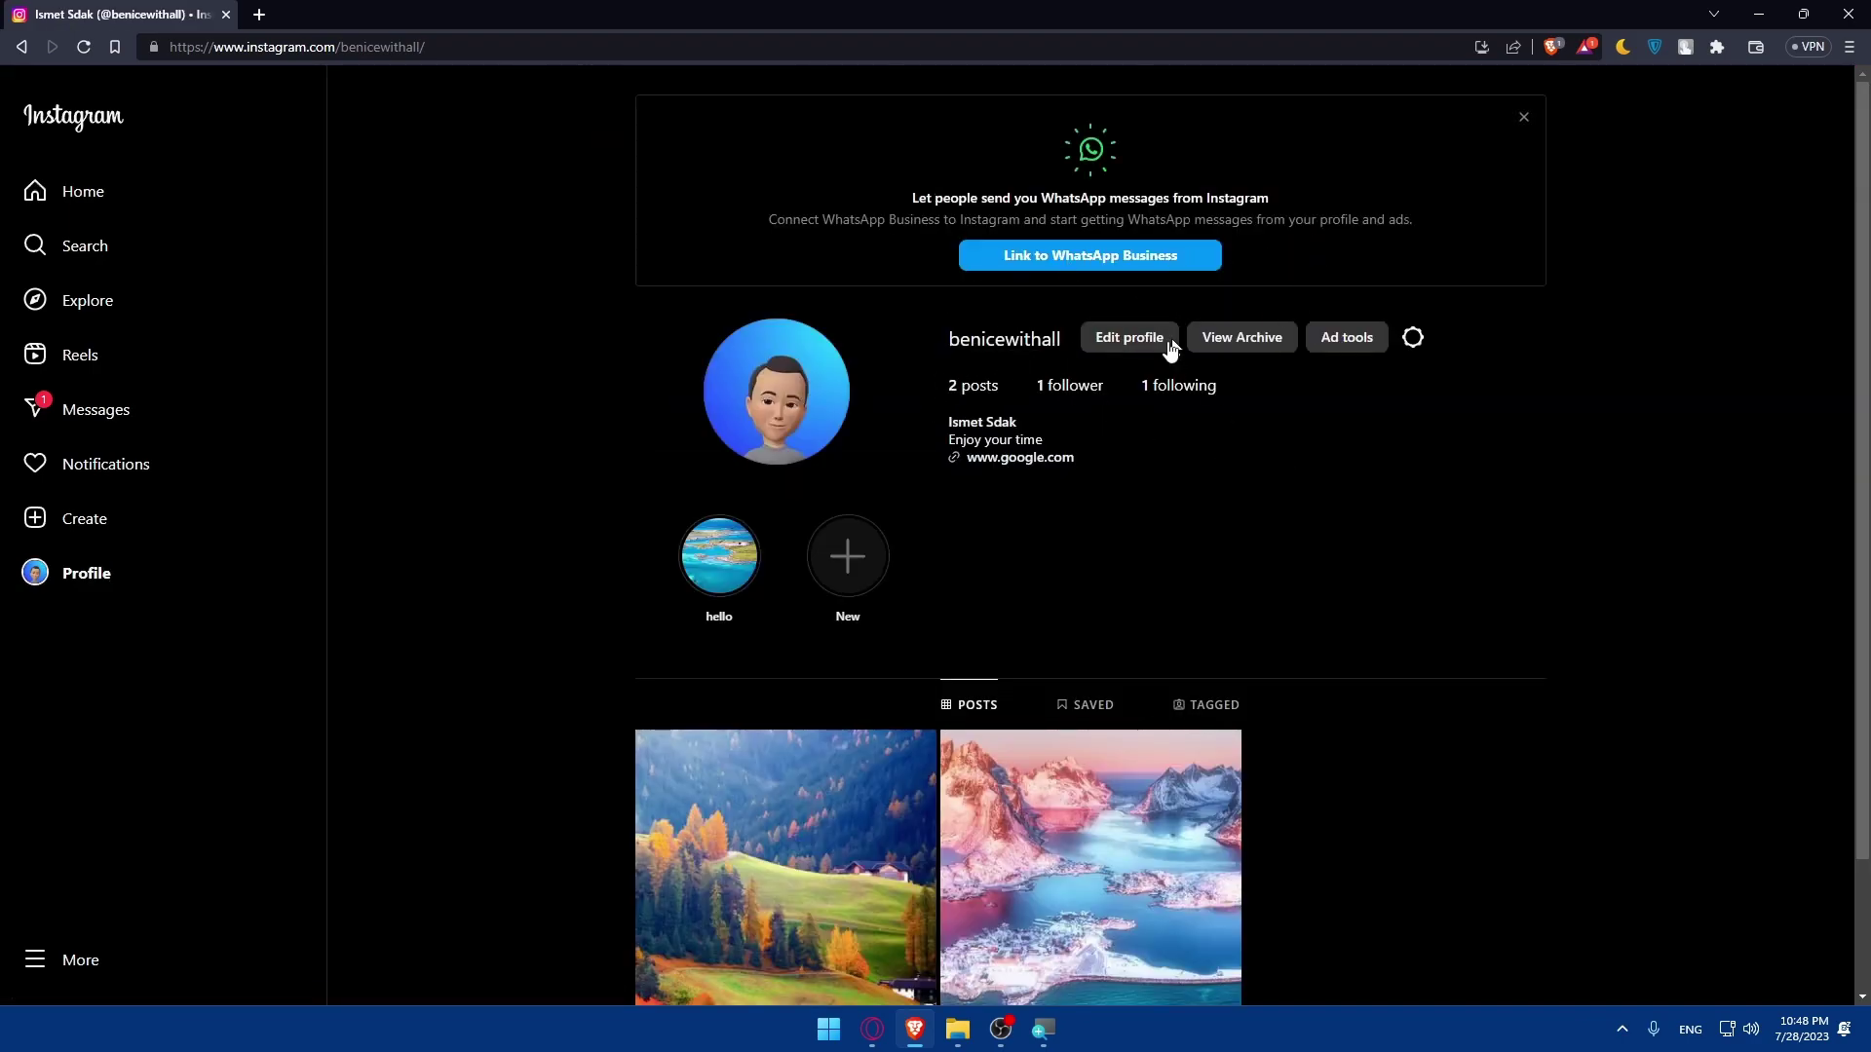
click(1525, 118)
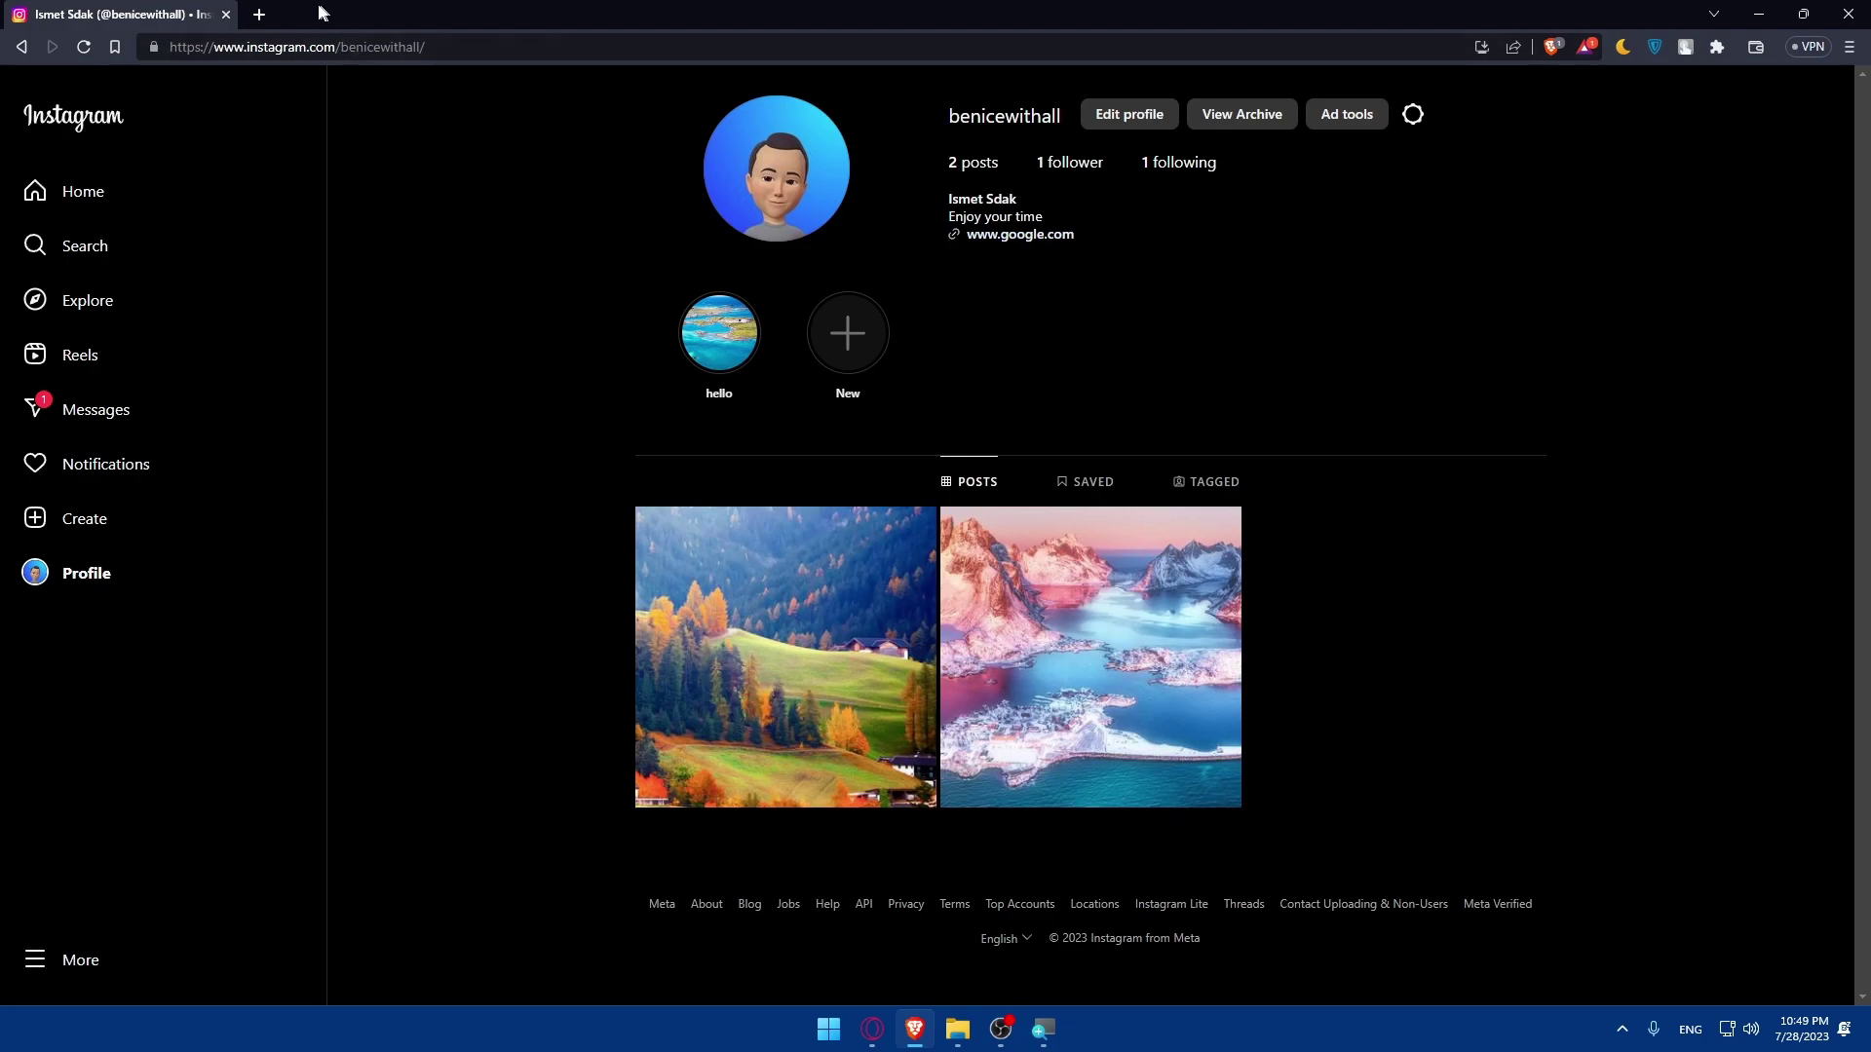
In a new tab, reach Meta Business Suite via 'facebook business manager' and dismiss its welcome popup
click(265, 18)
text(face)
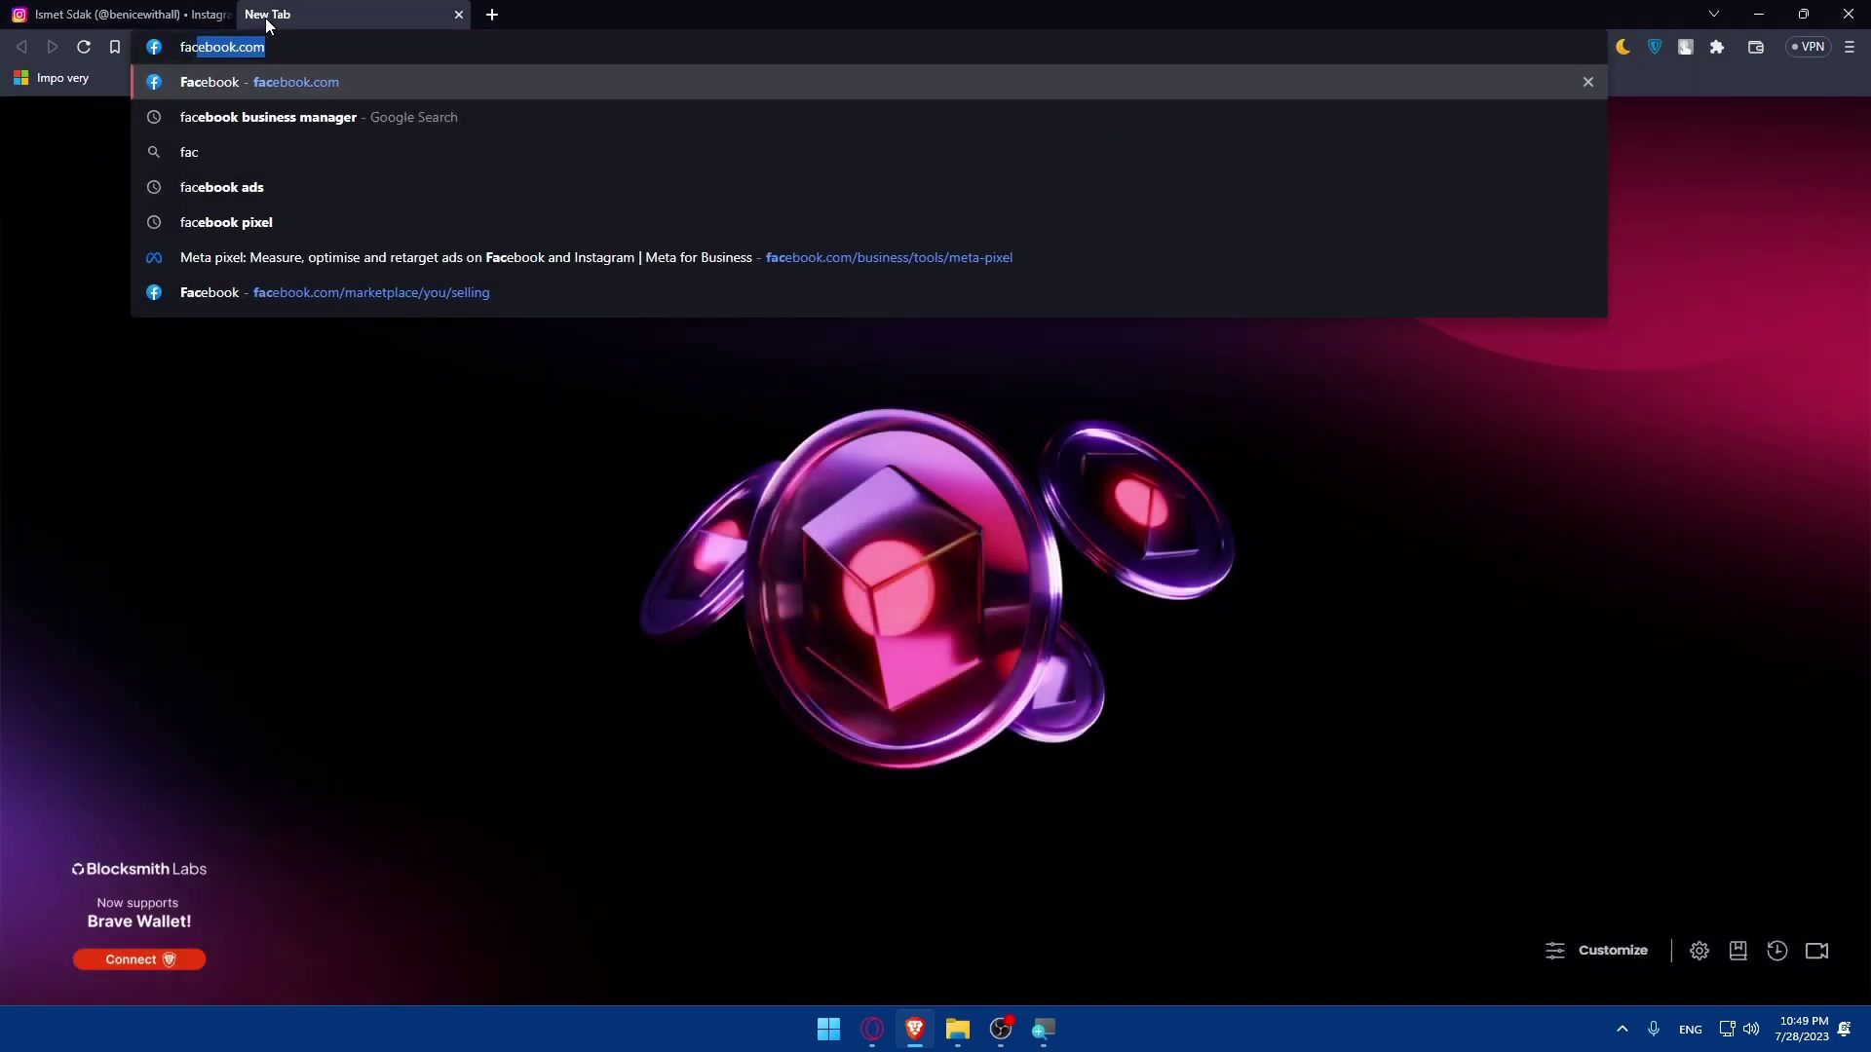
key(Down)
key(Return)
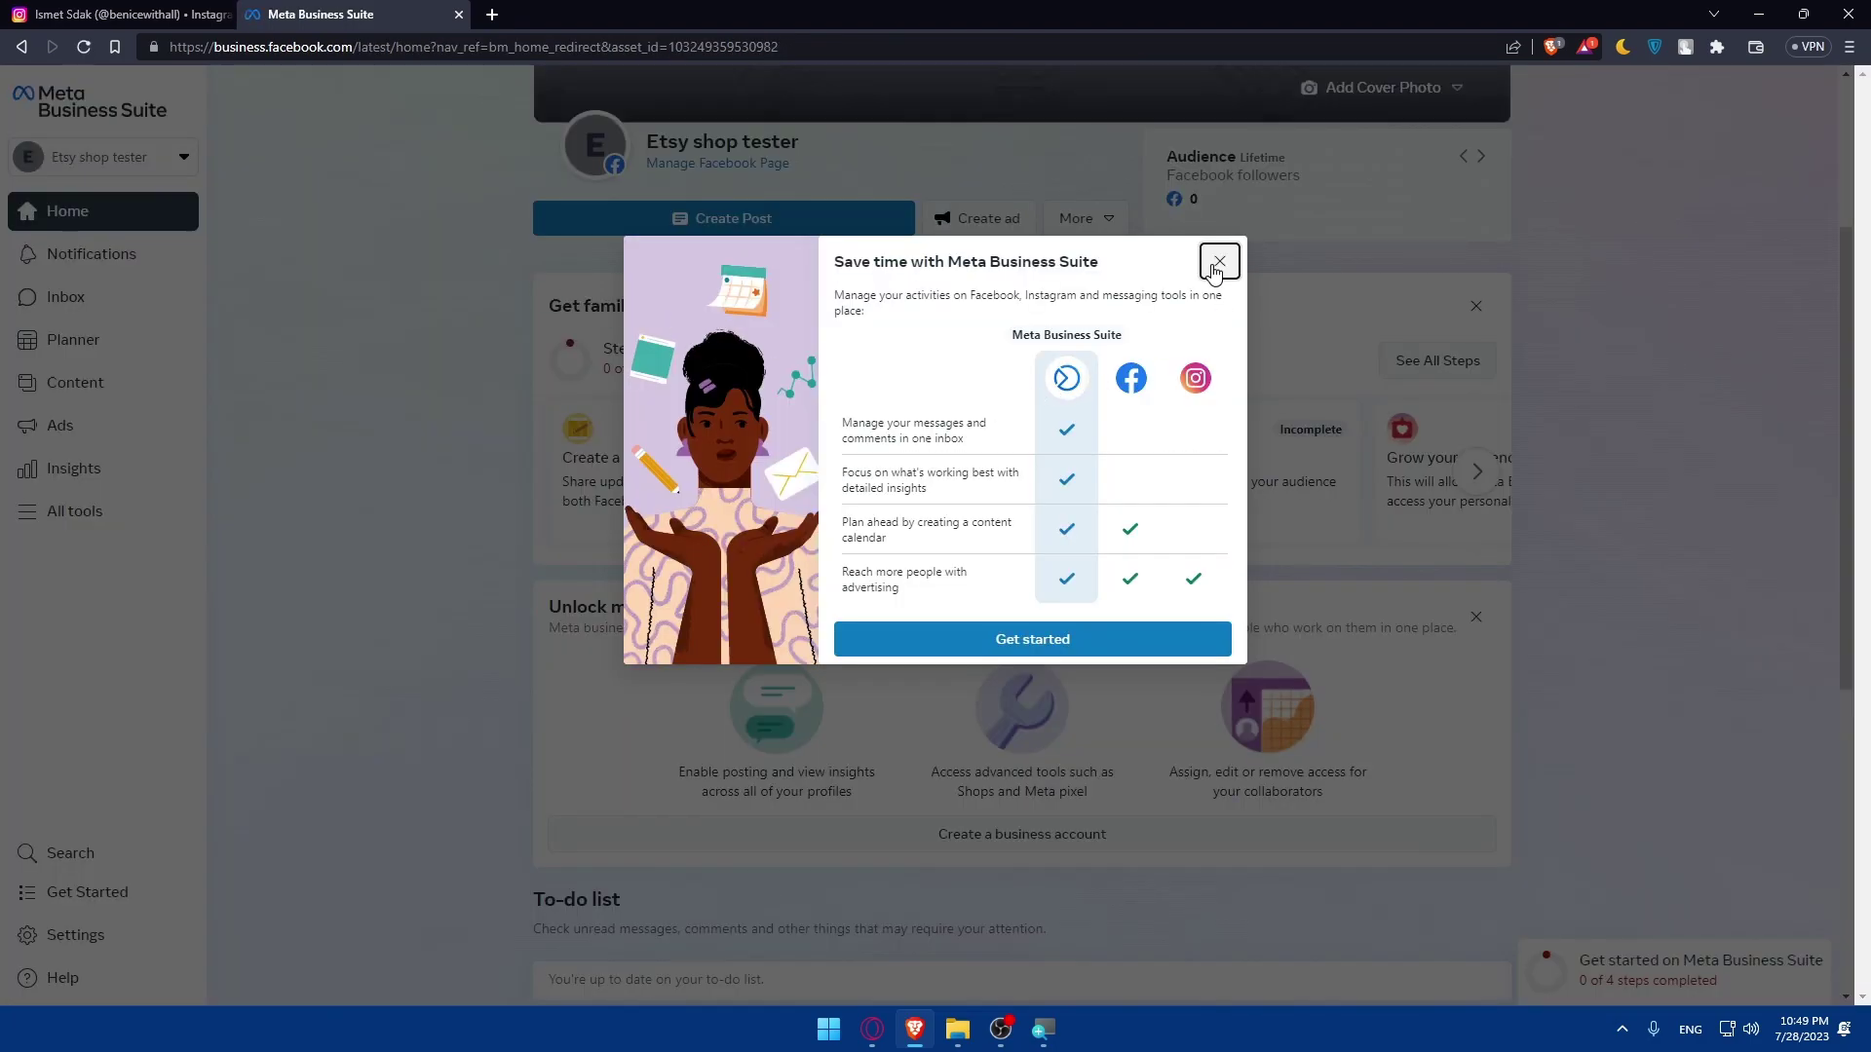
click(1219, 261)
scroll(609, 421, up, 3)
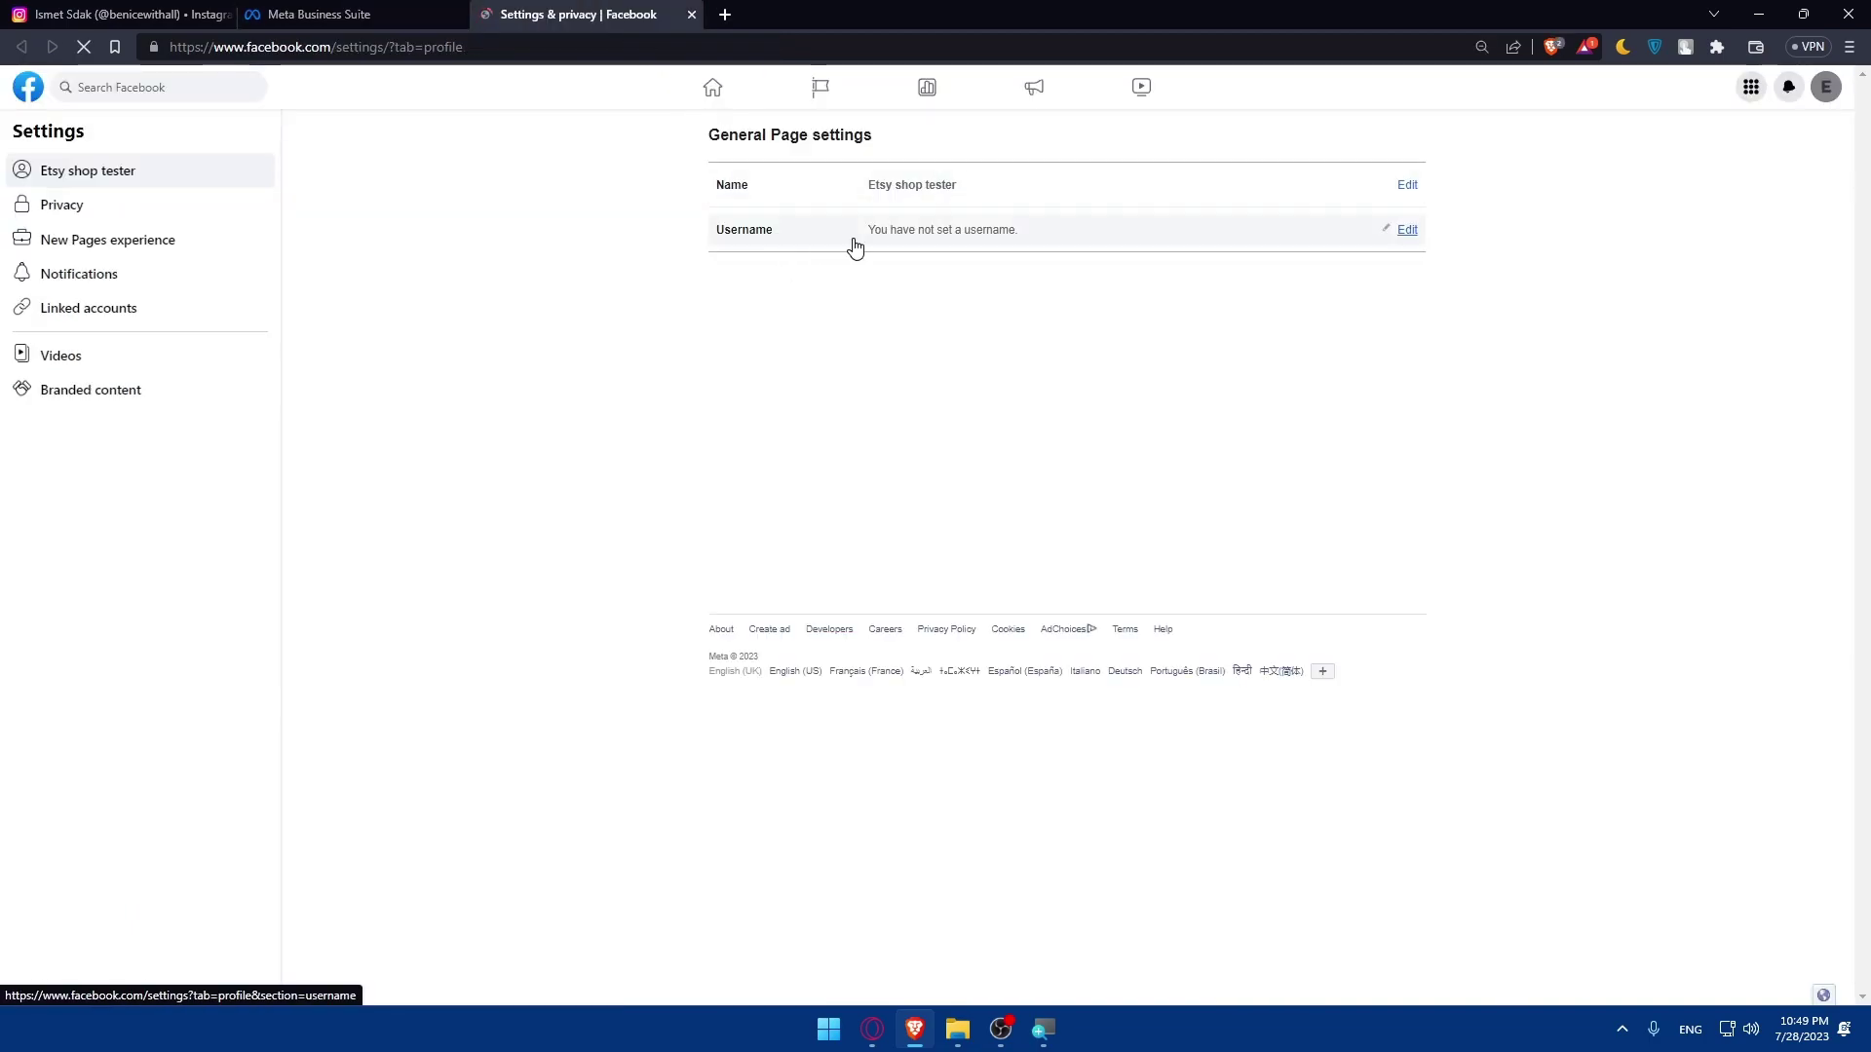
click(691, 15)
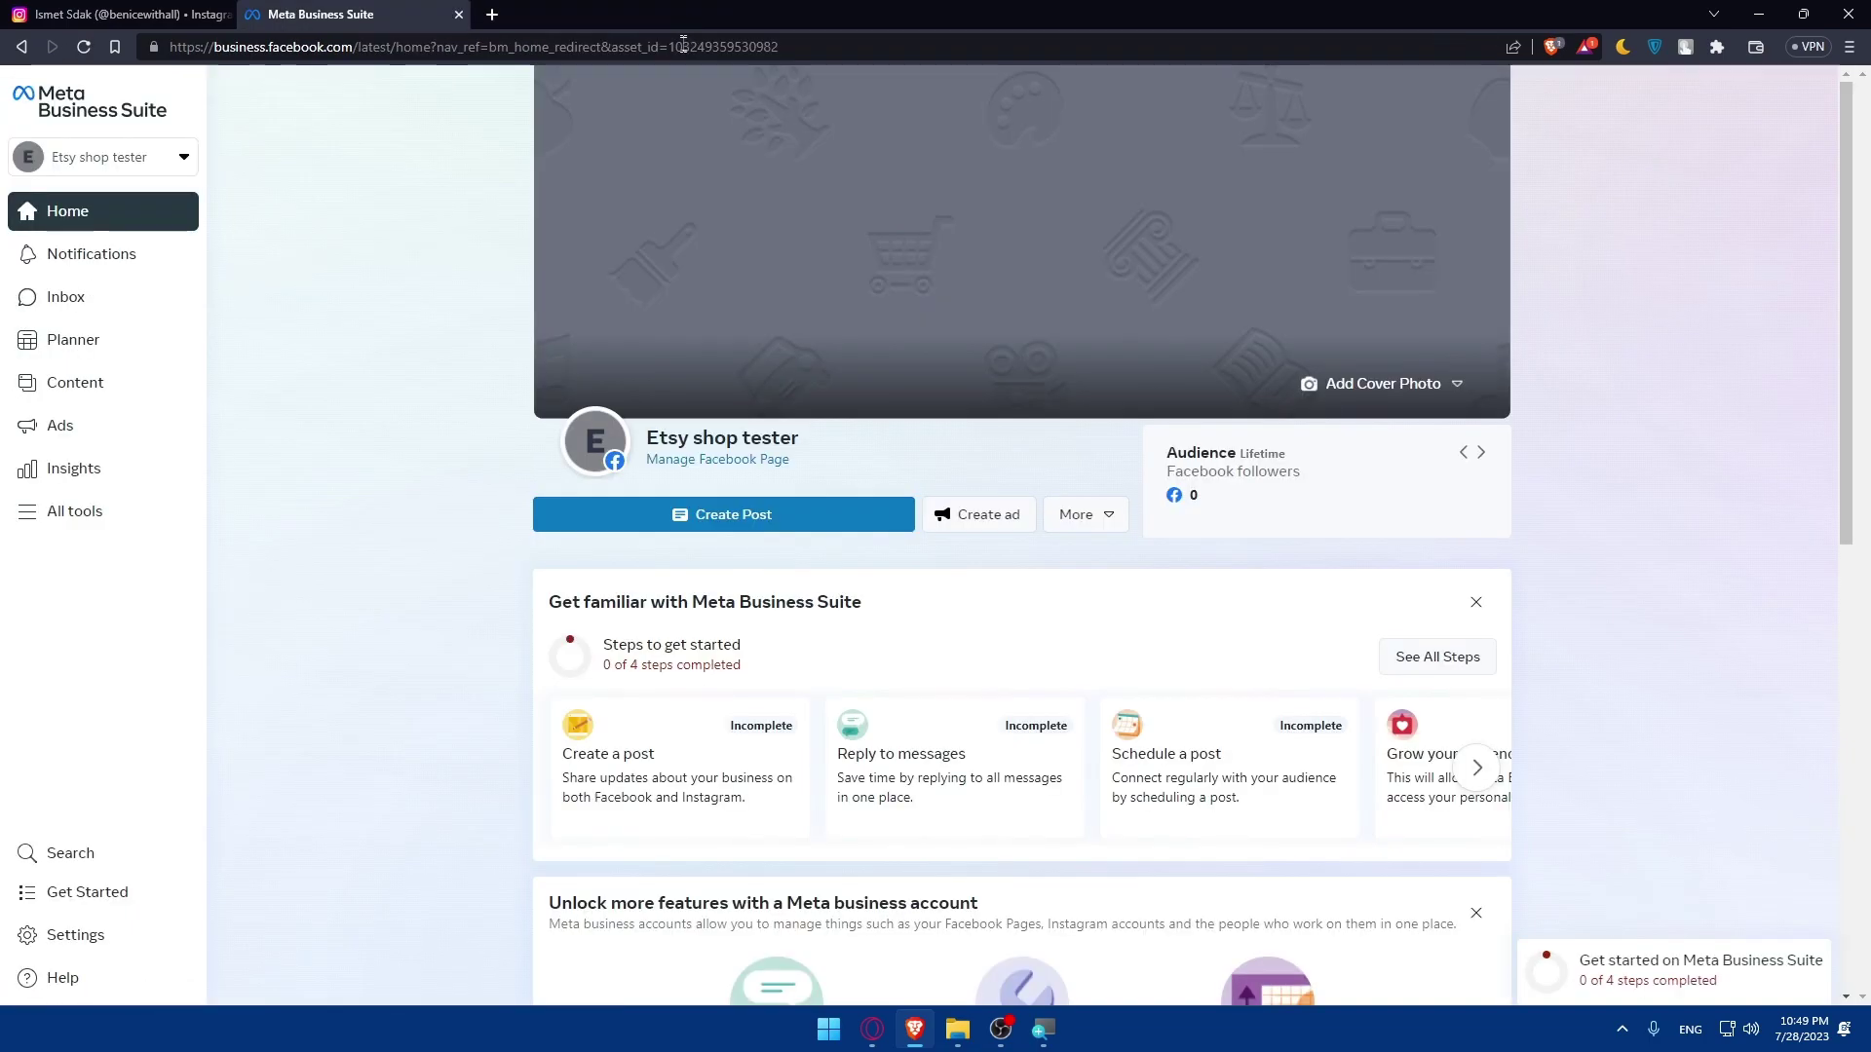
mouse_move(721, 437)
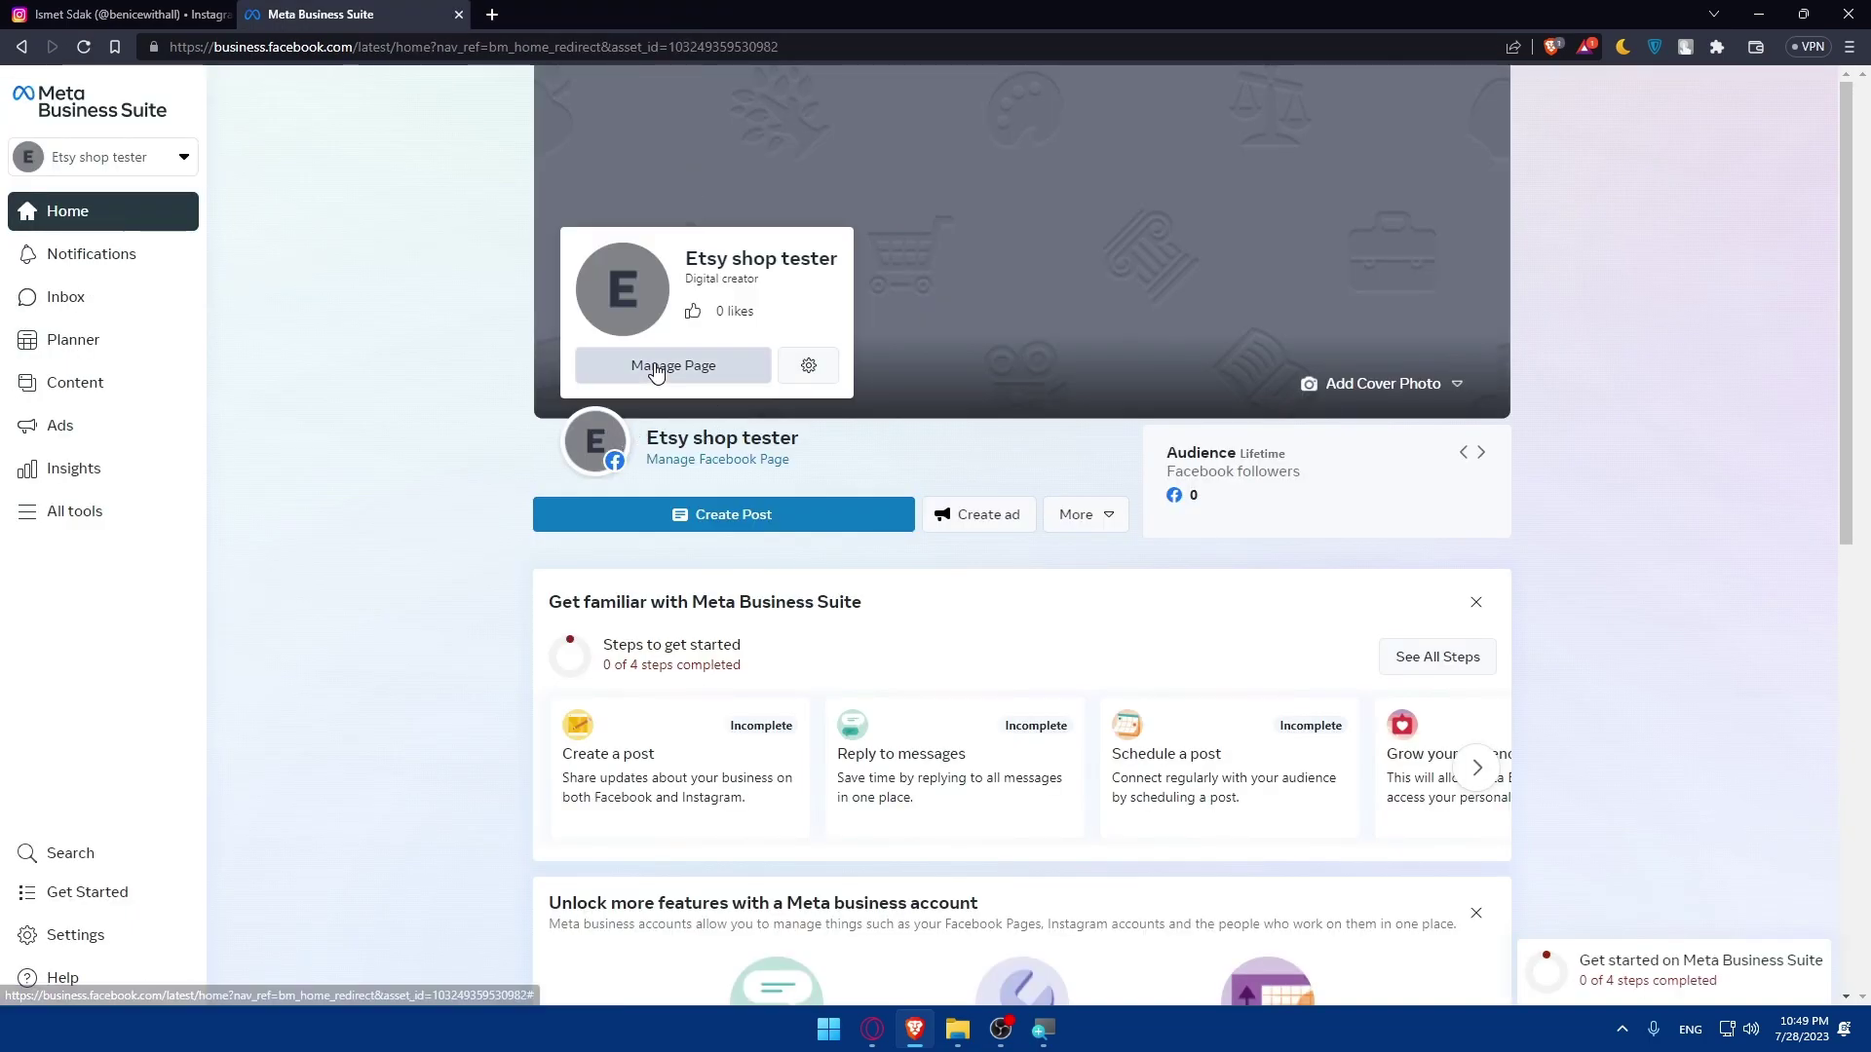
click(669, 363)
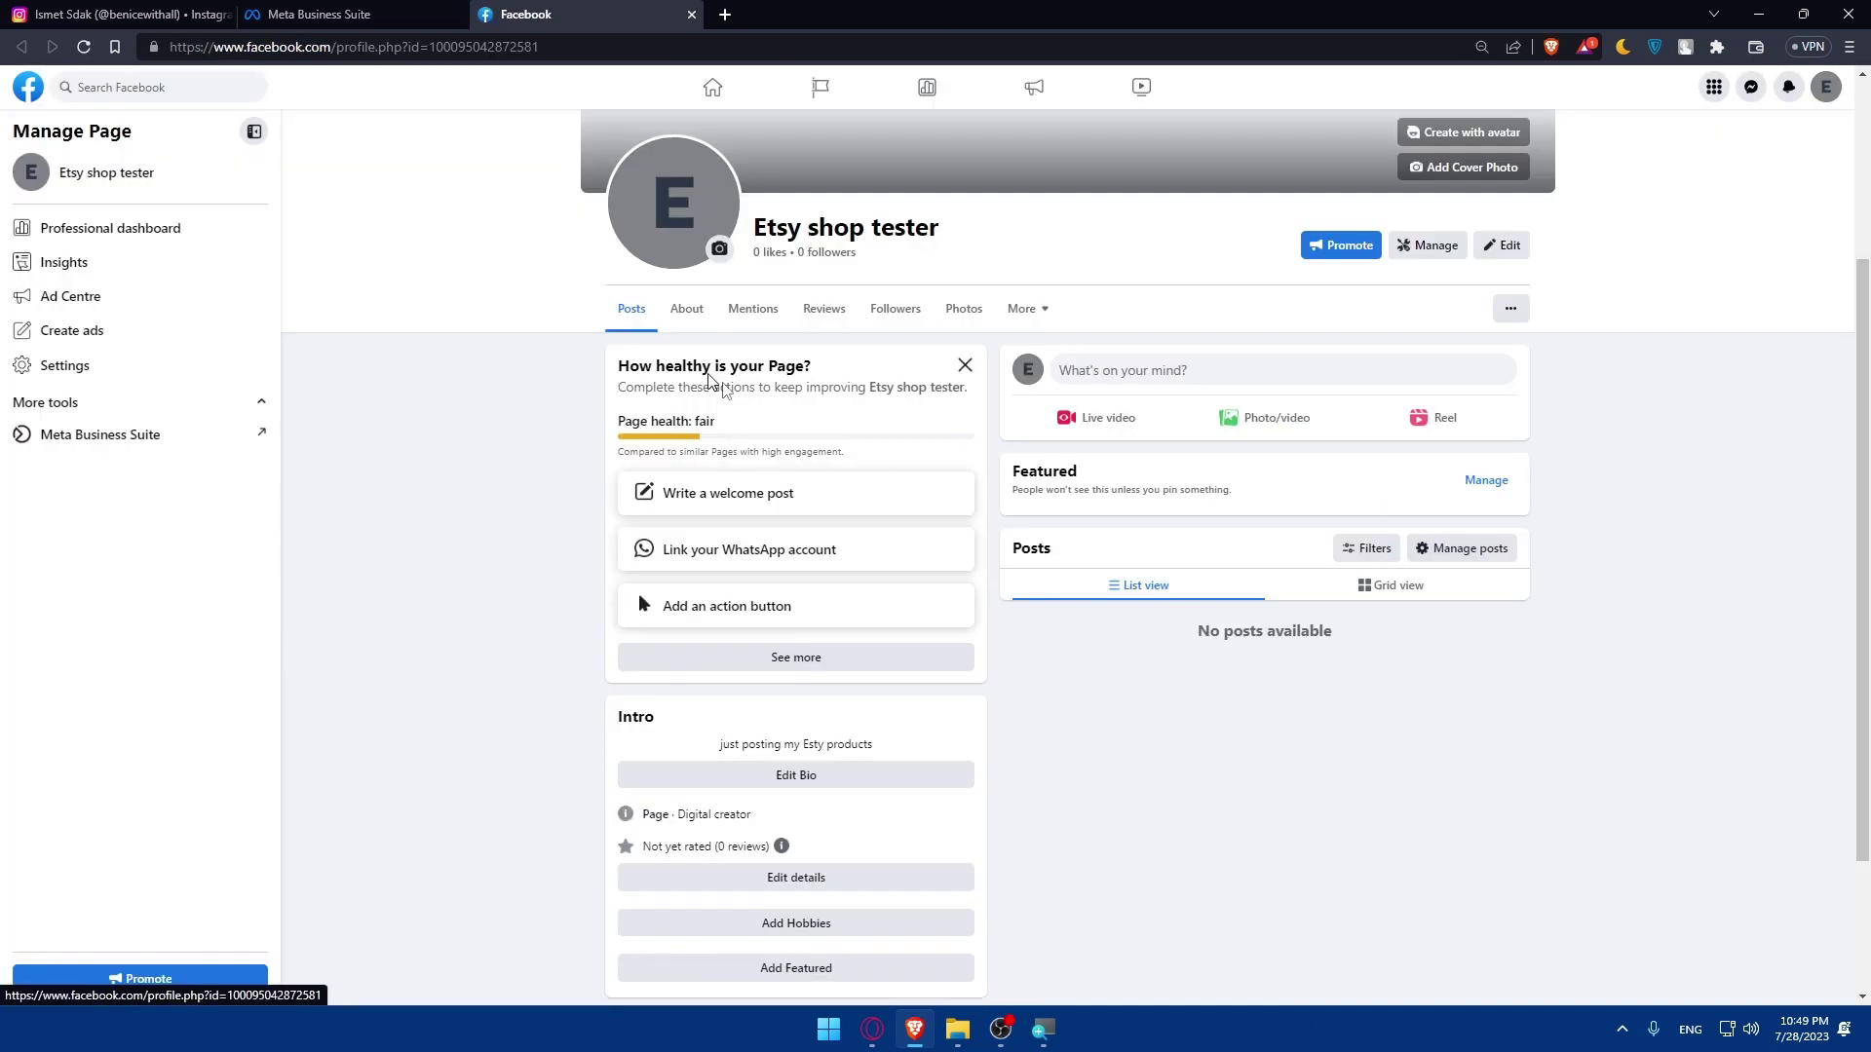
click(1503, 246)
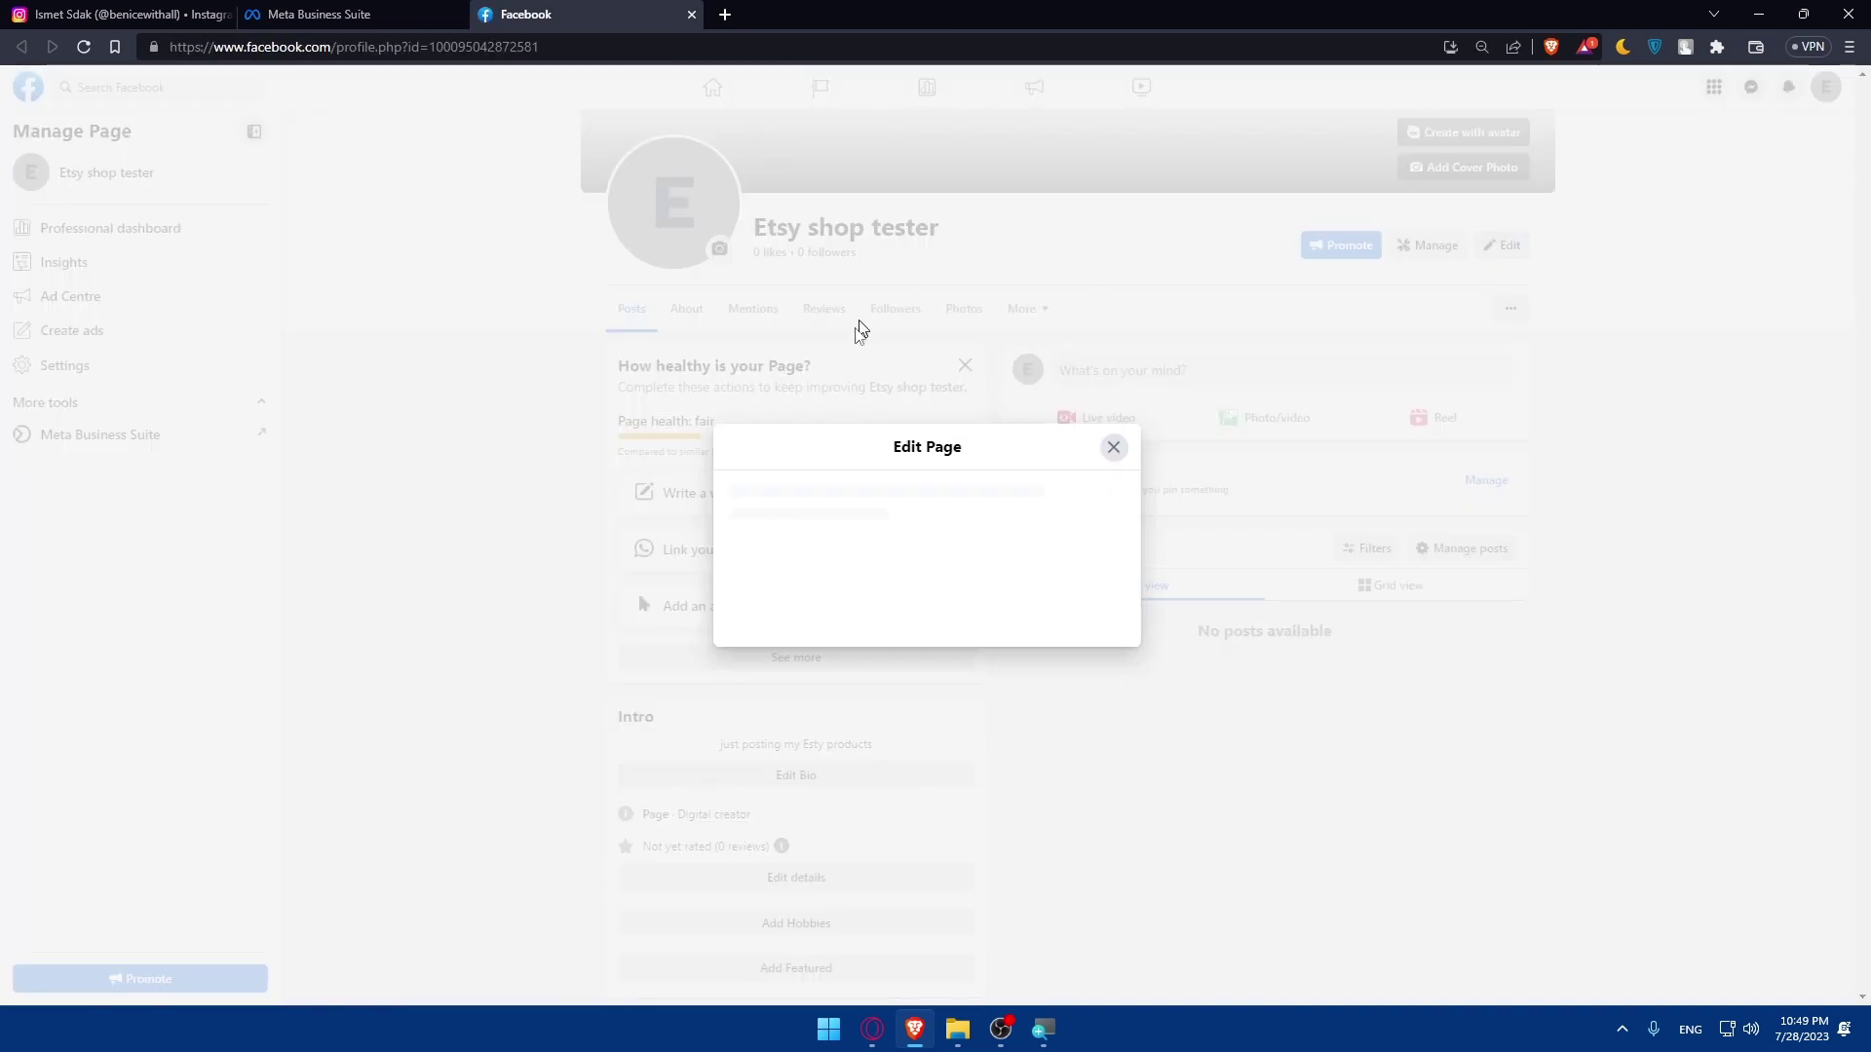
scroll(919, 466, down, 4)
scroll(920, 465, up, 4)
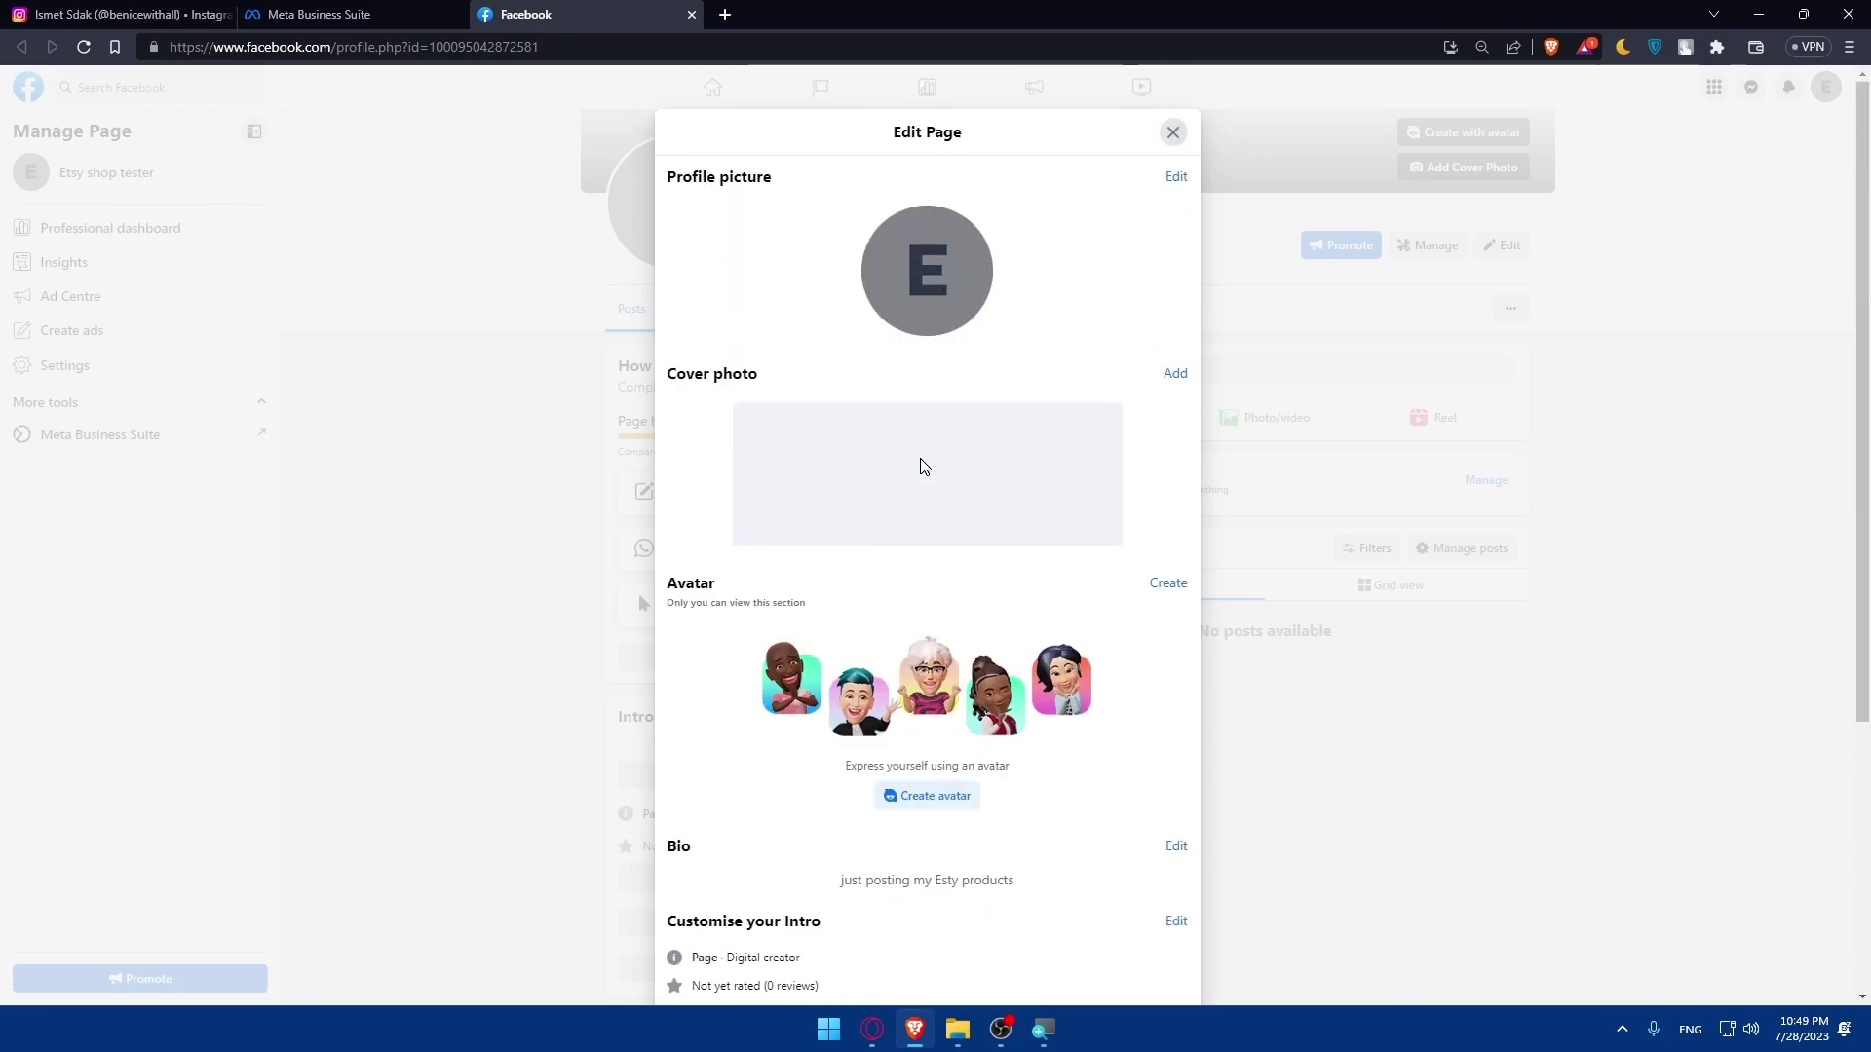
click(1172, 132)
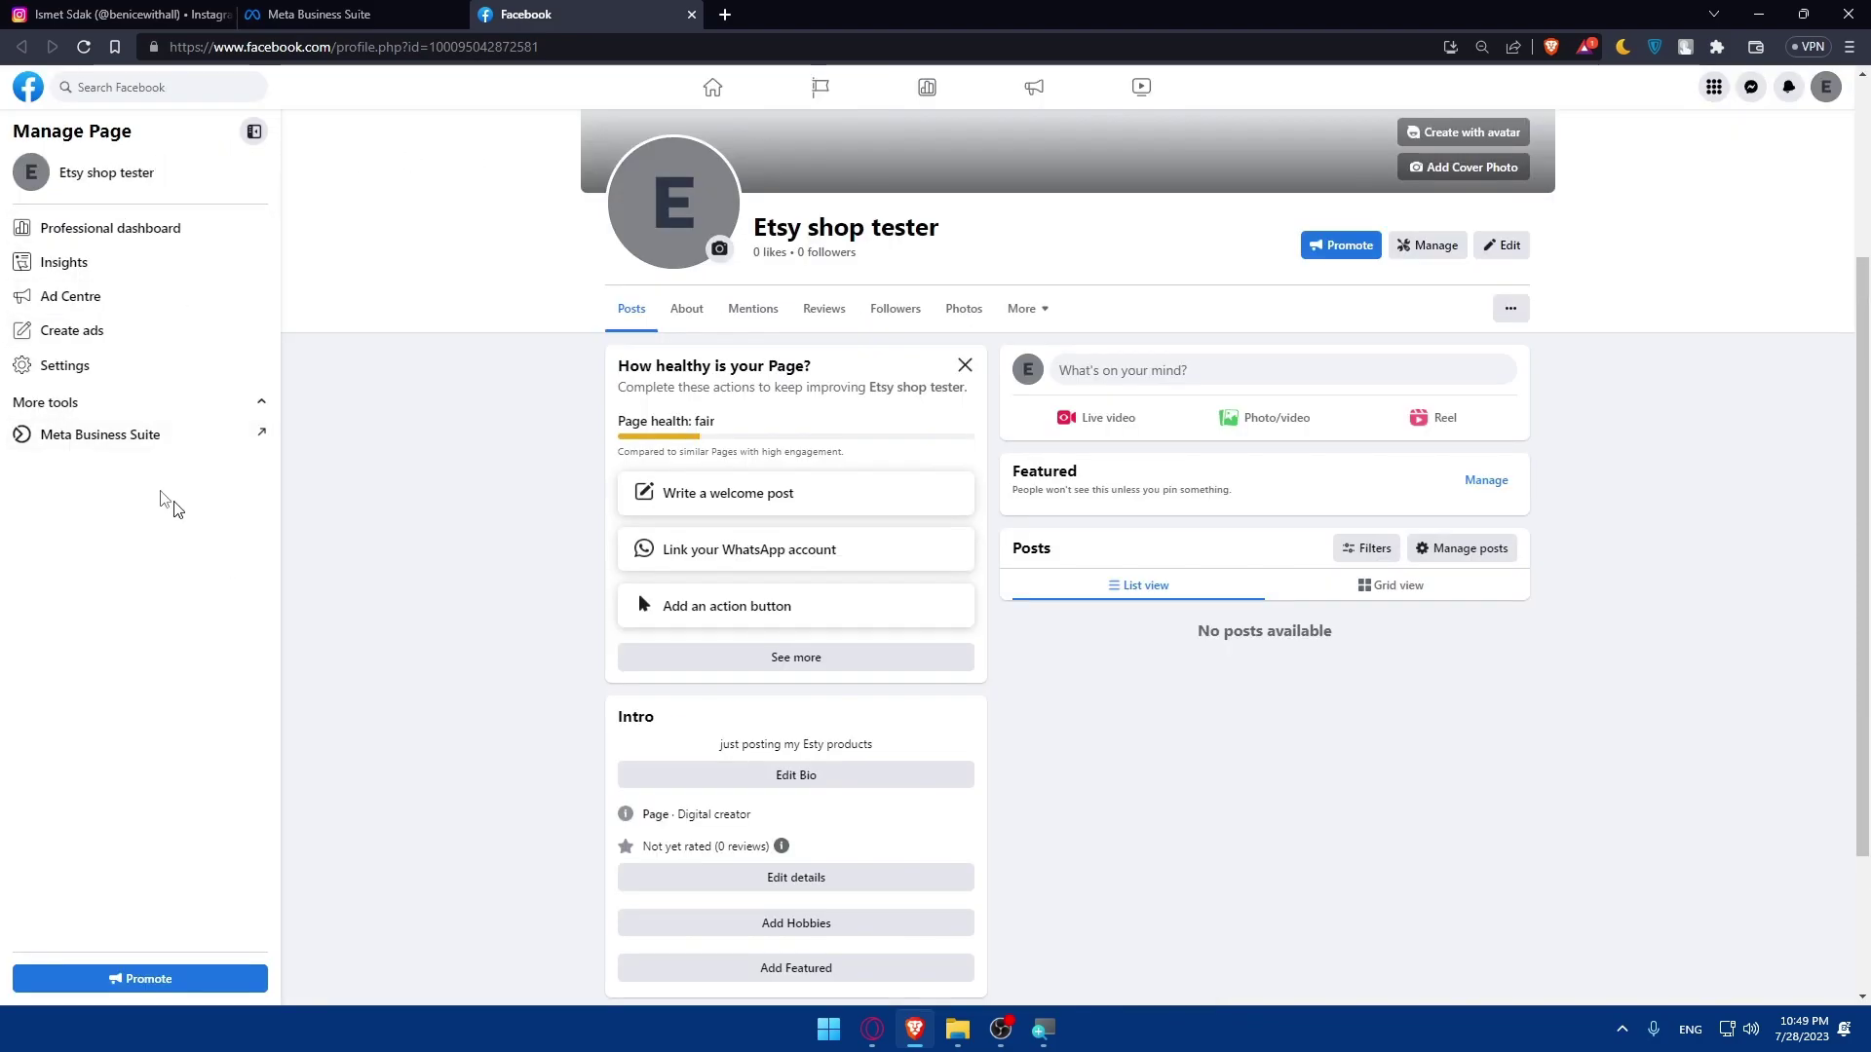
click(83, 363)
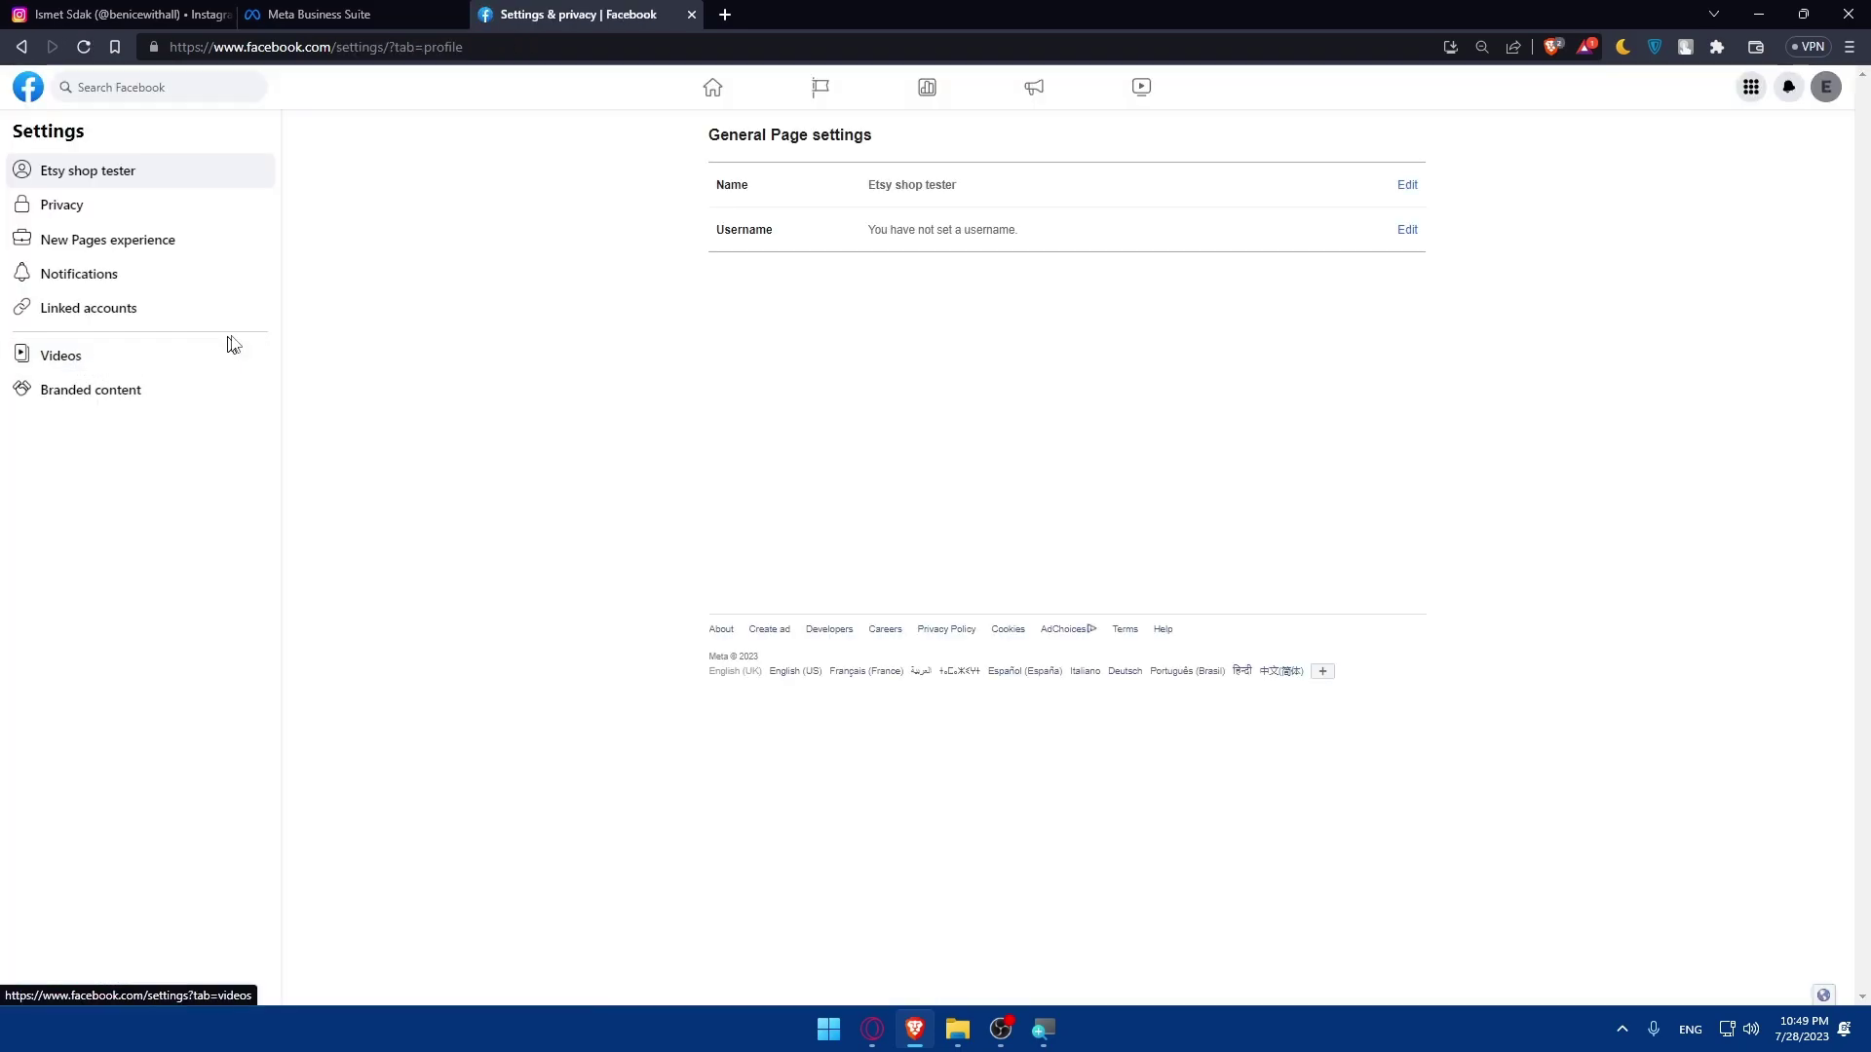
Replace 'Etsy' with 'squarespace' in the Page name and submit the change with the password
click(1406, 185)
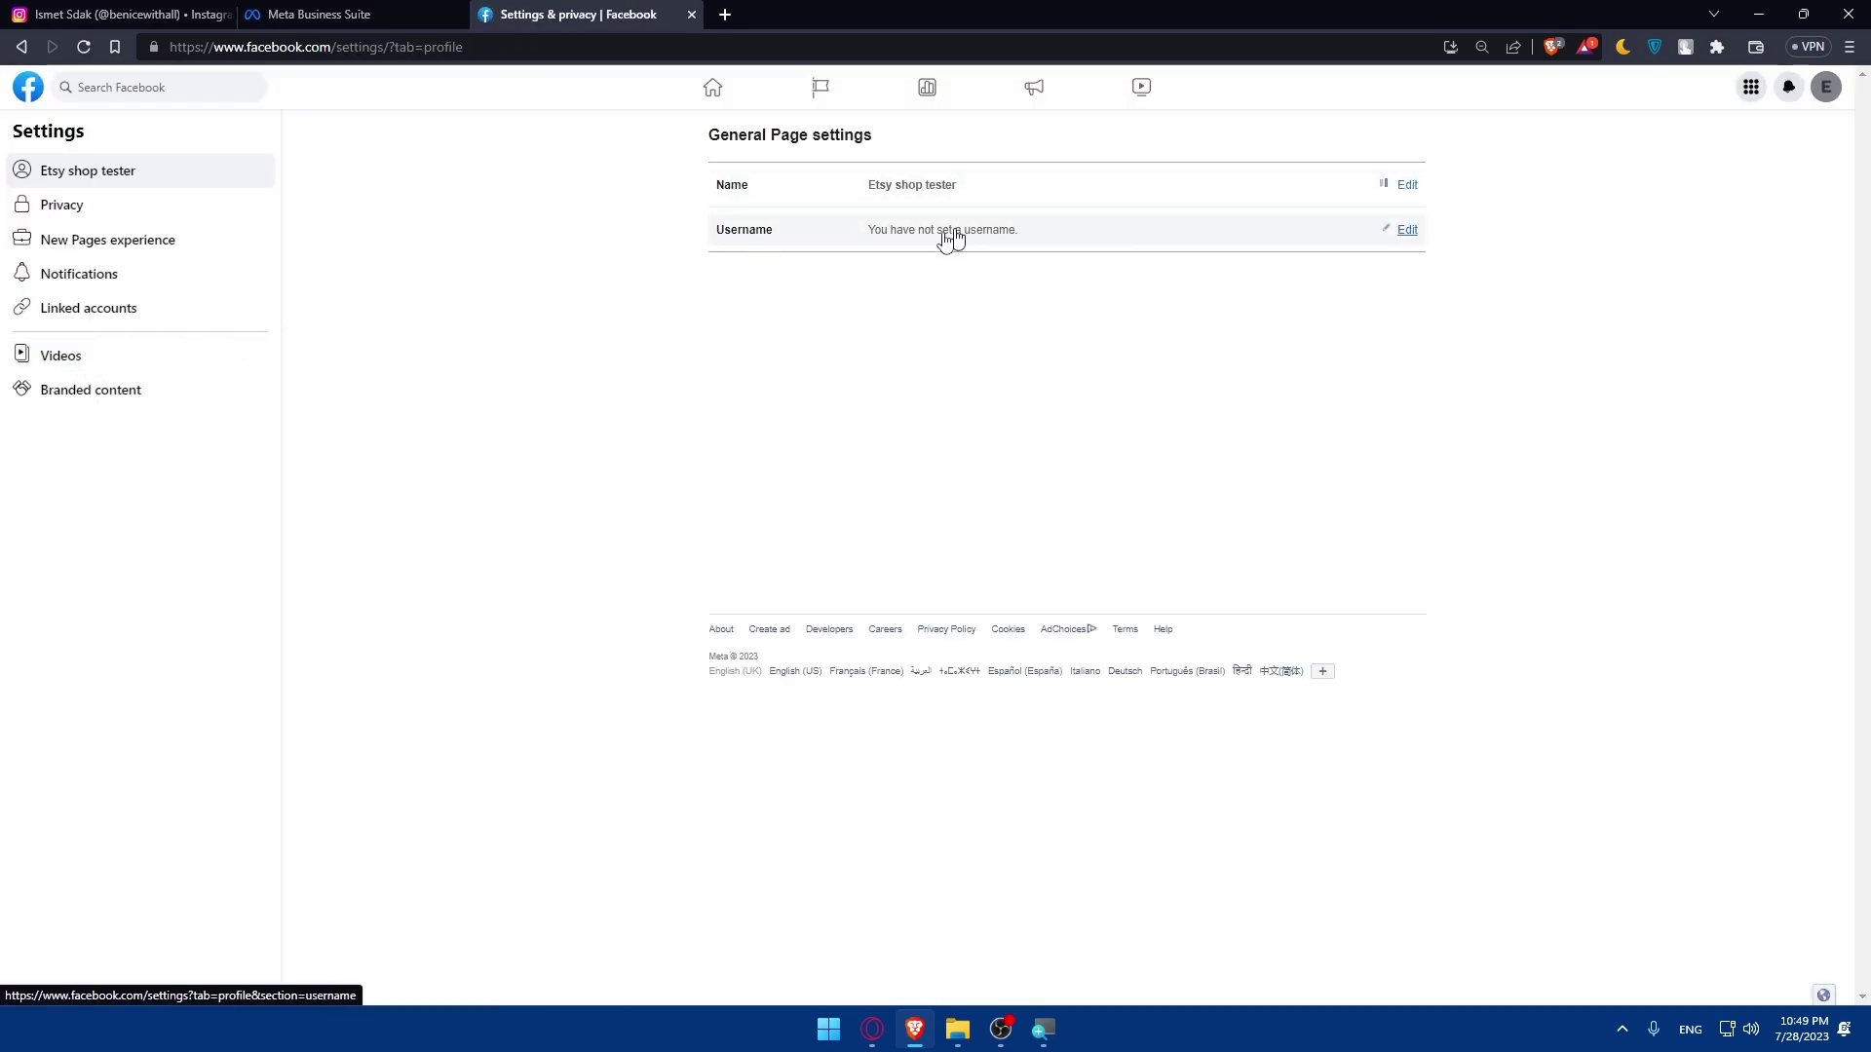
double_click(988, 192)
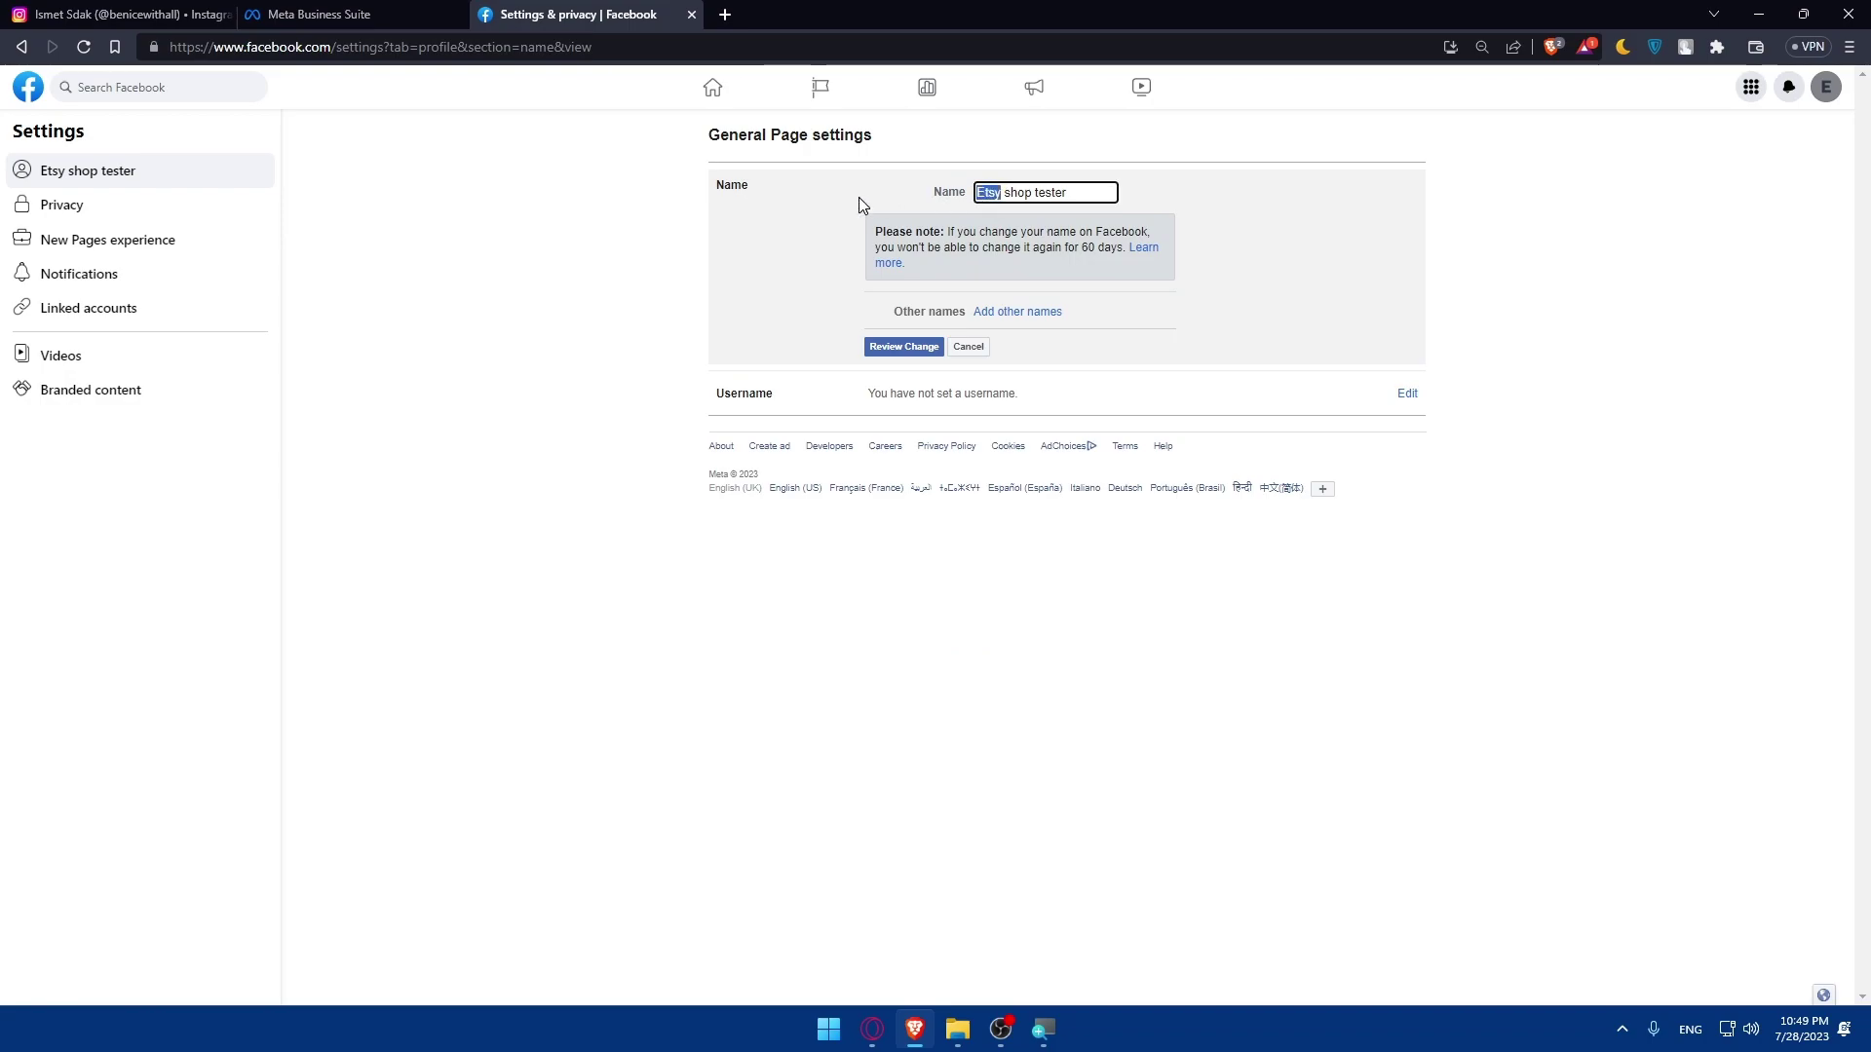
text(squaresp)
text(ace)
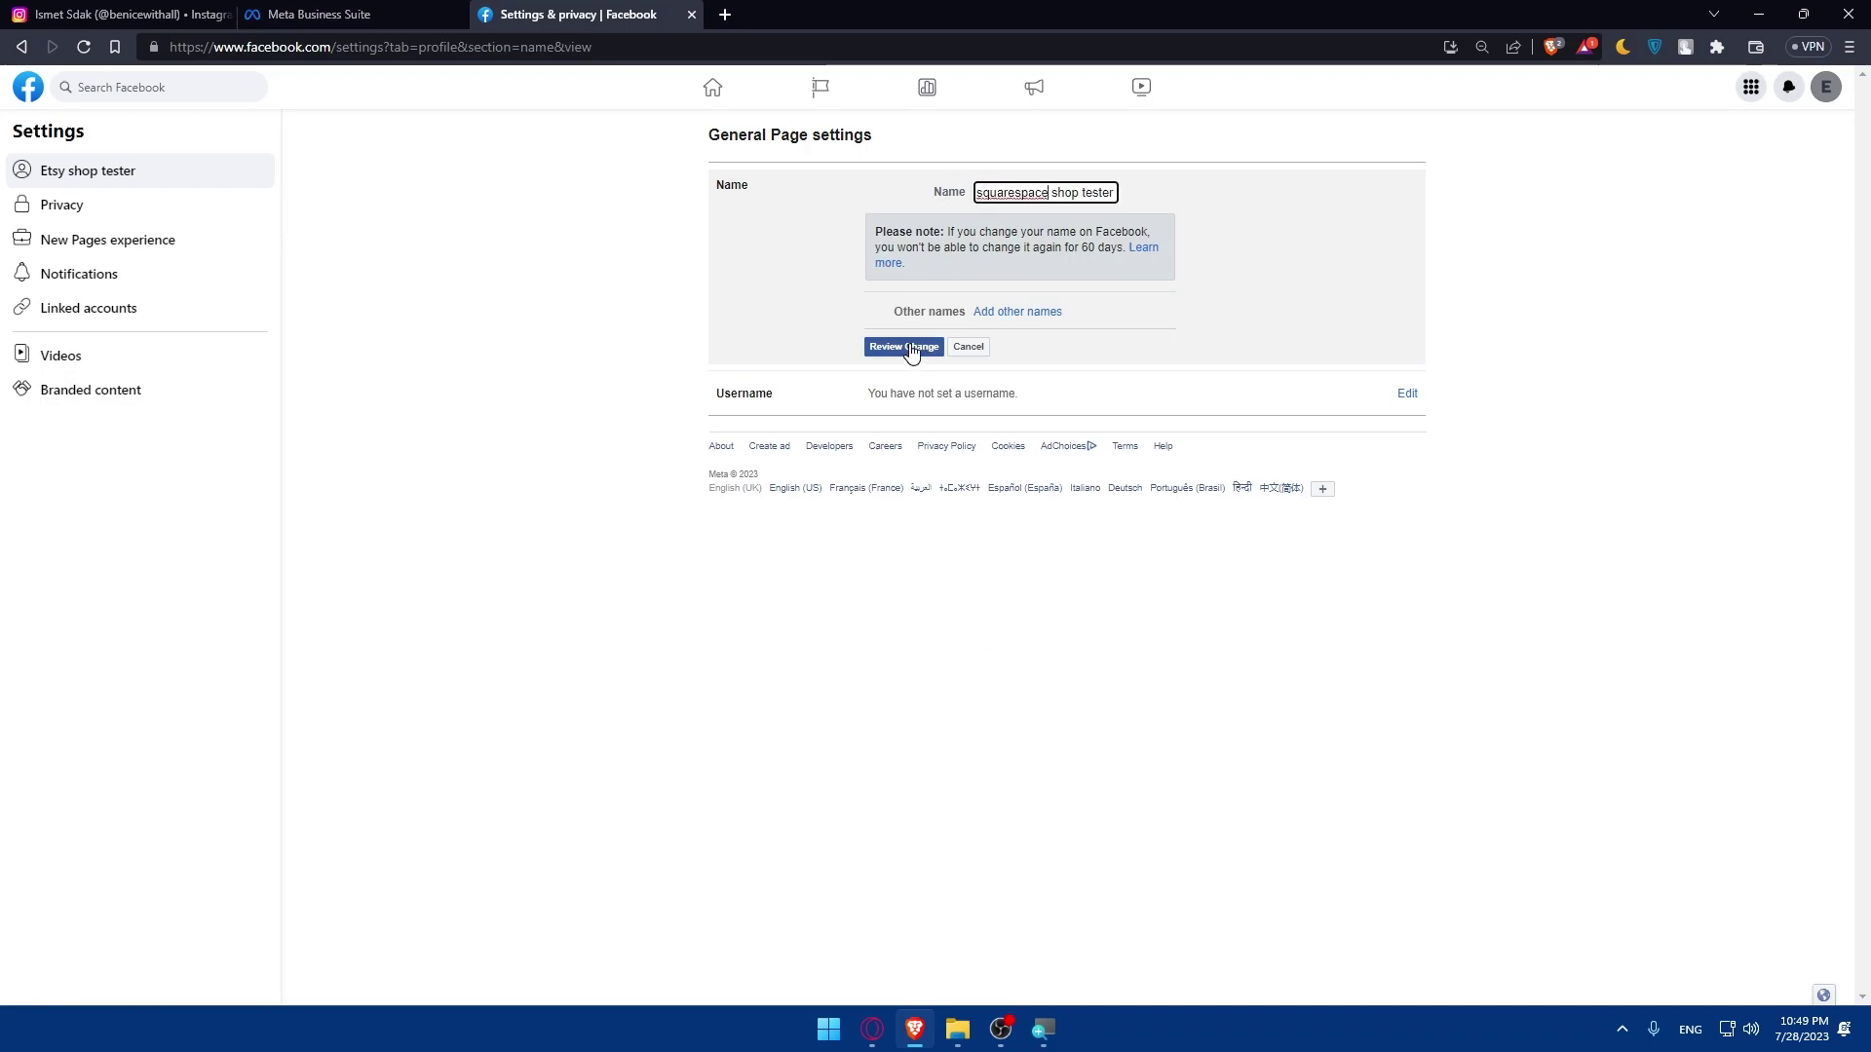
click(906, 347)
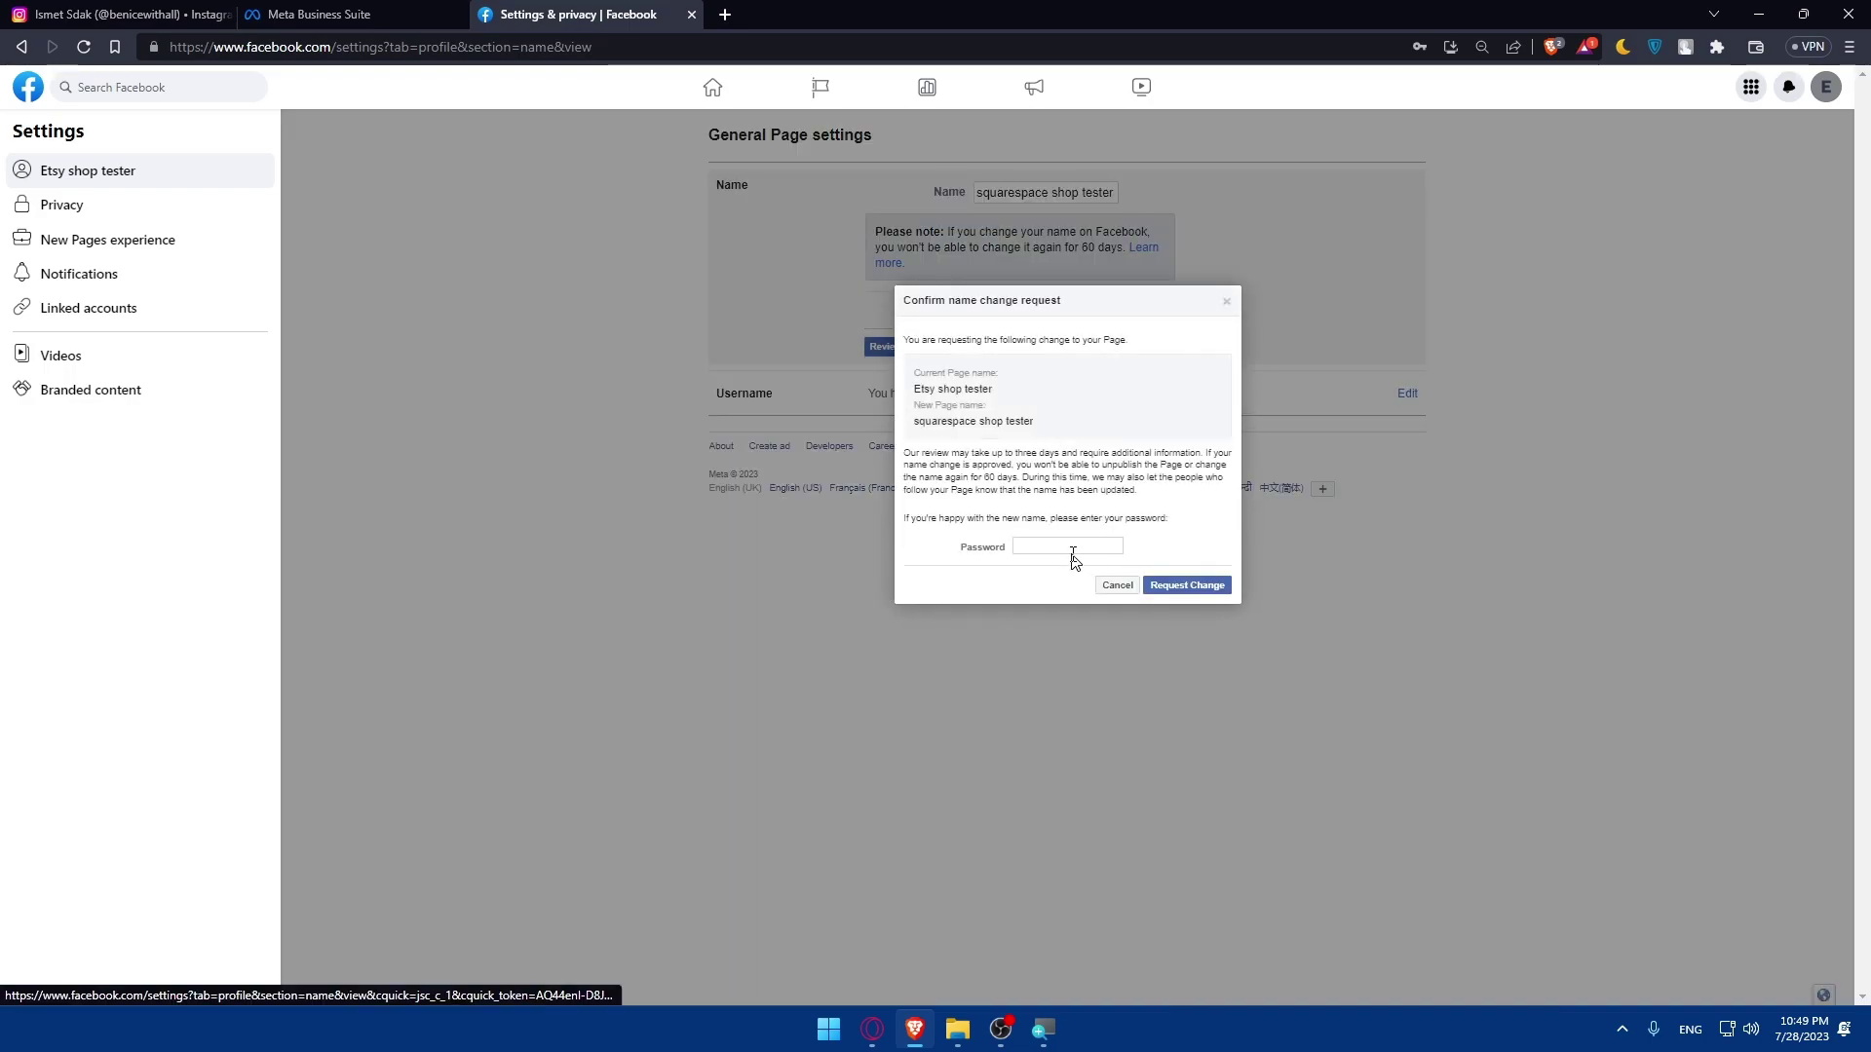
click(1067, 546)
click(1127, 606)
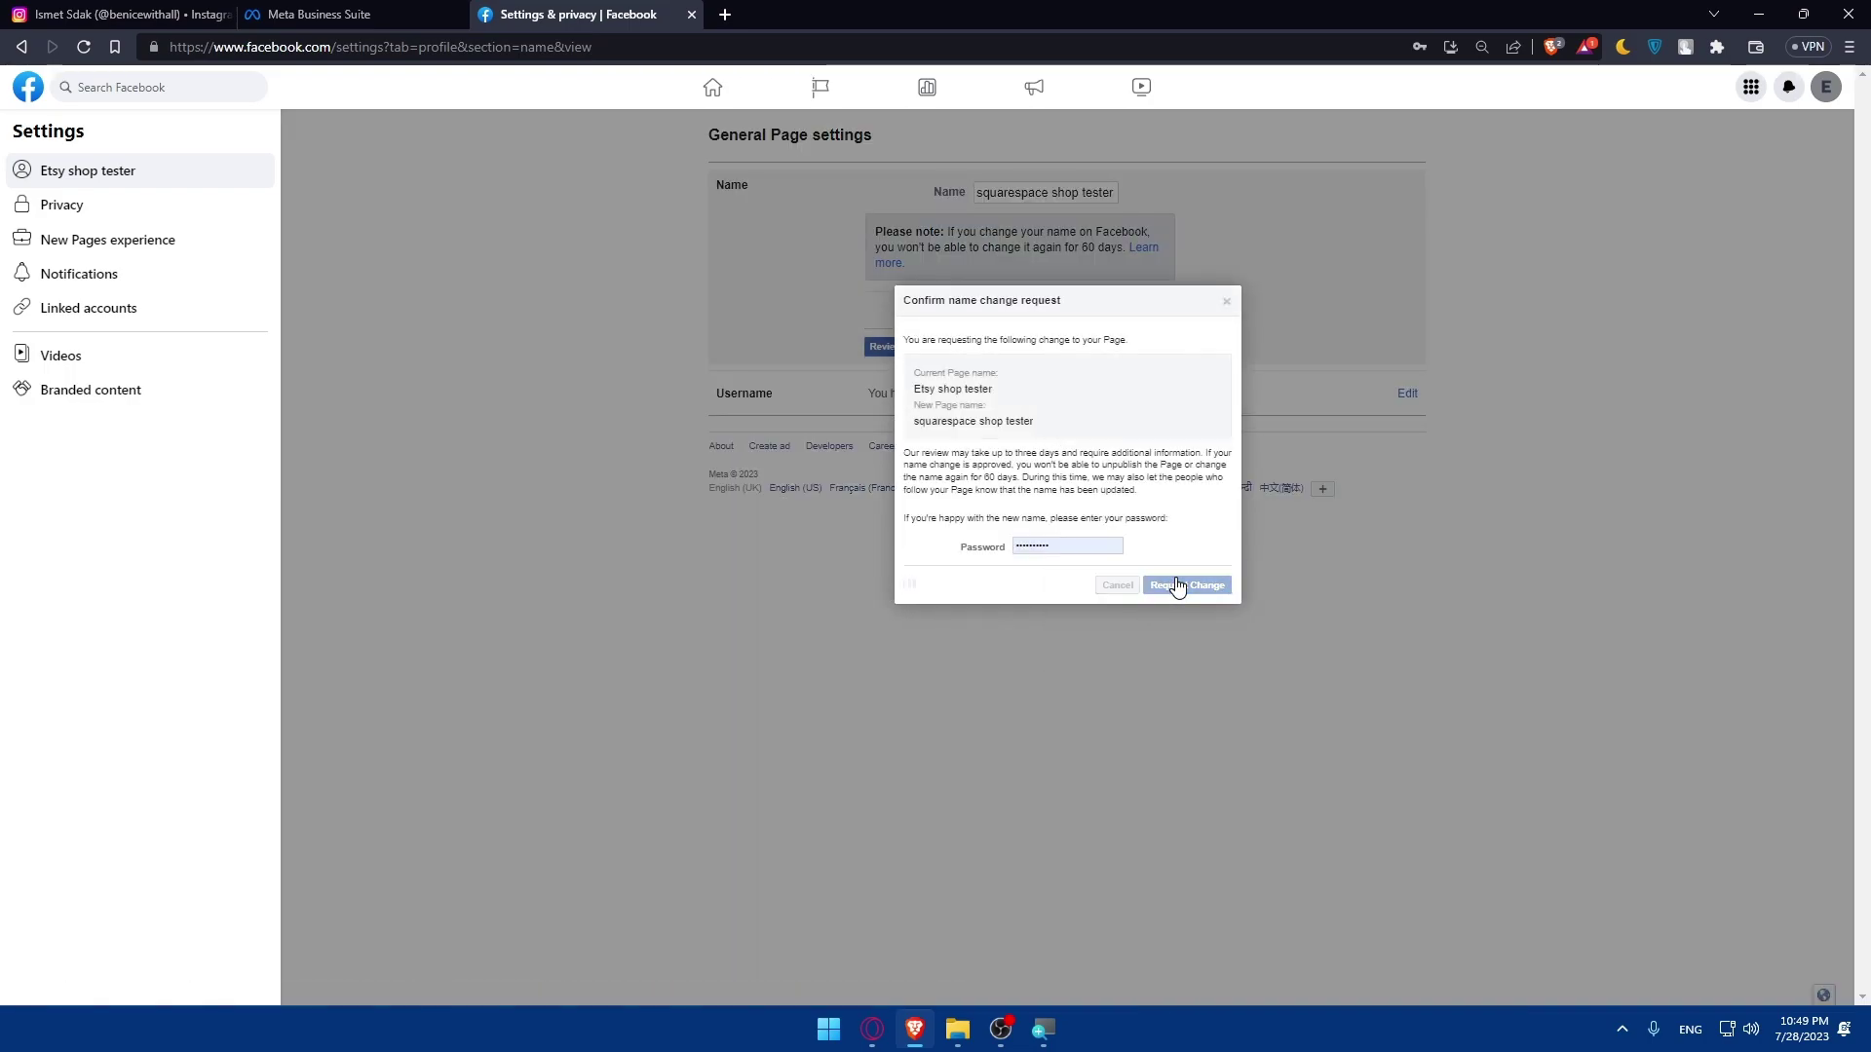
click(1167, 587)
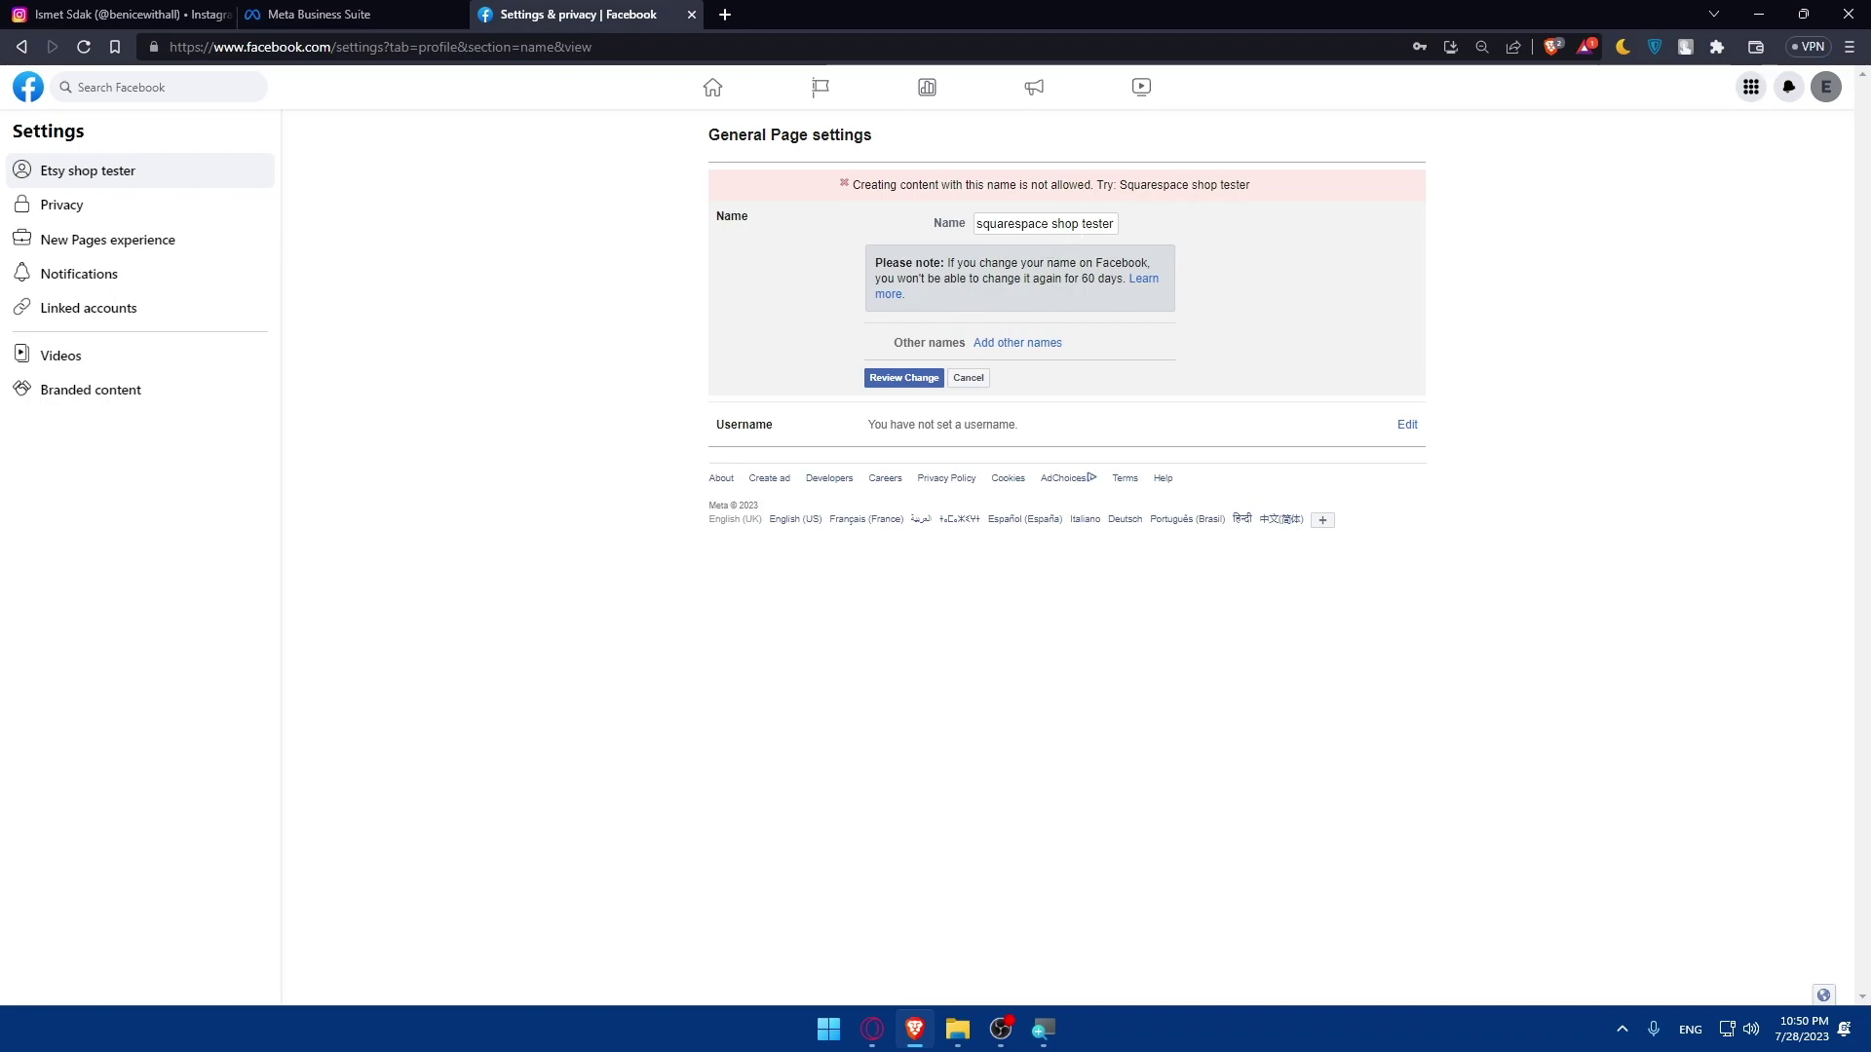
Capitalize the name to 'Squarespace shop tester' and resubmit the name change request
drag(984, 224, 977, 224)
text(S)
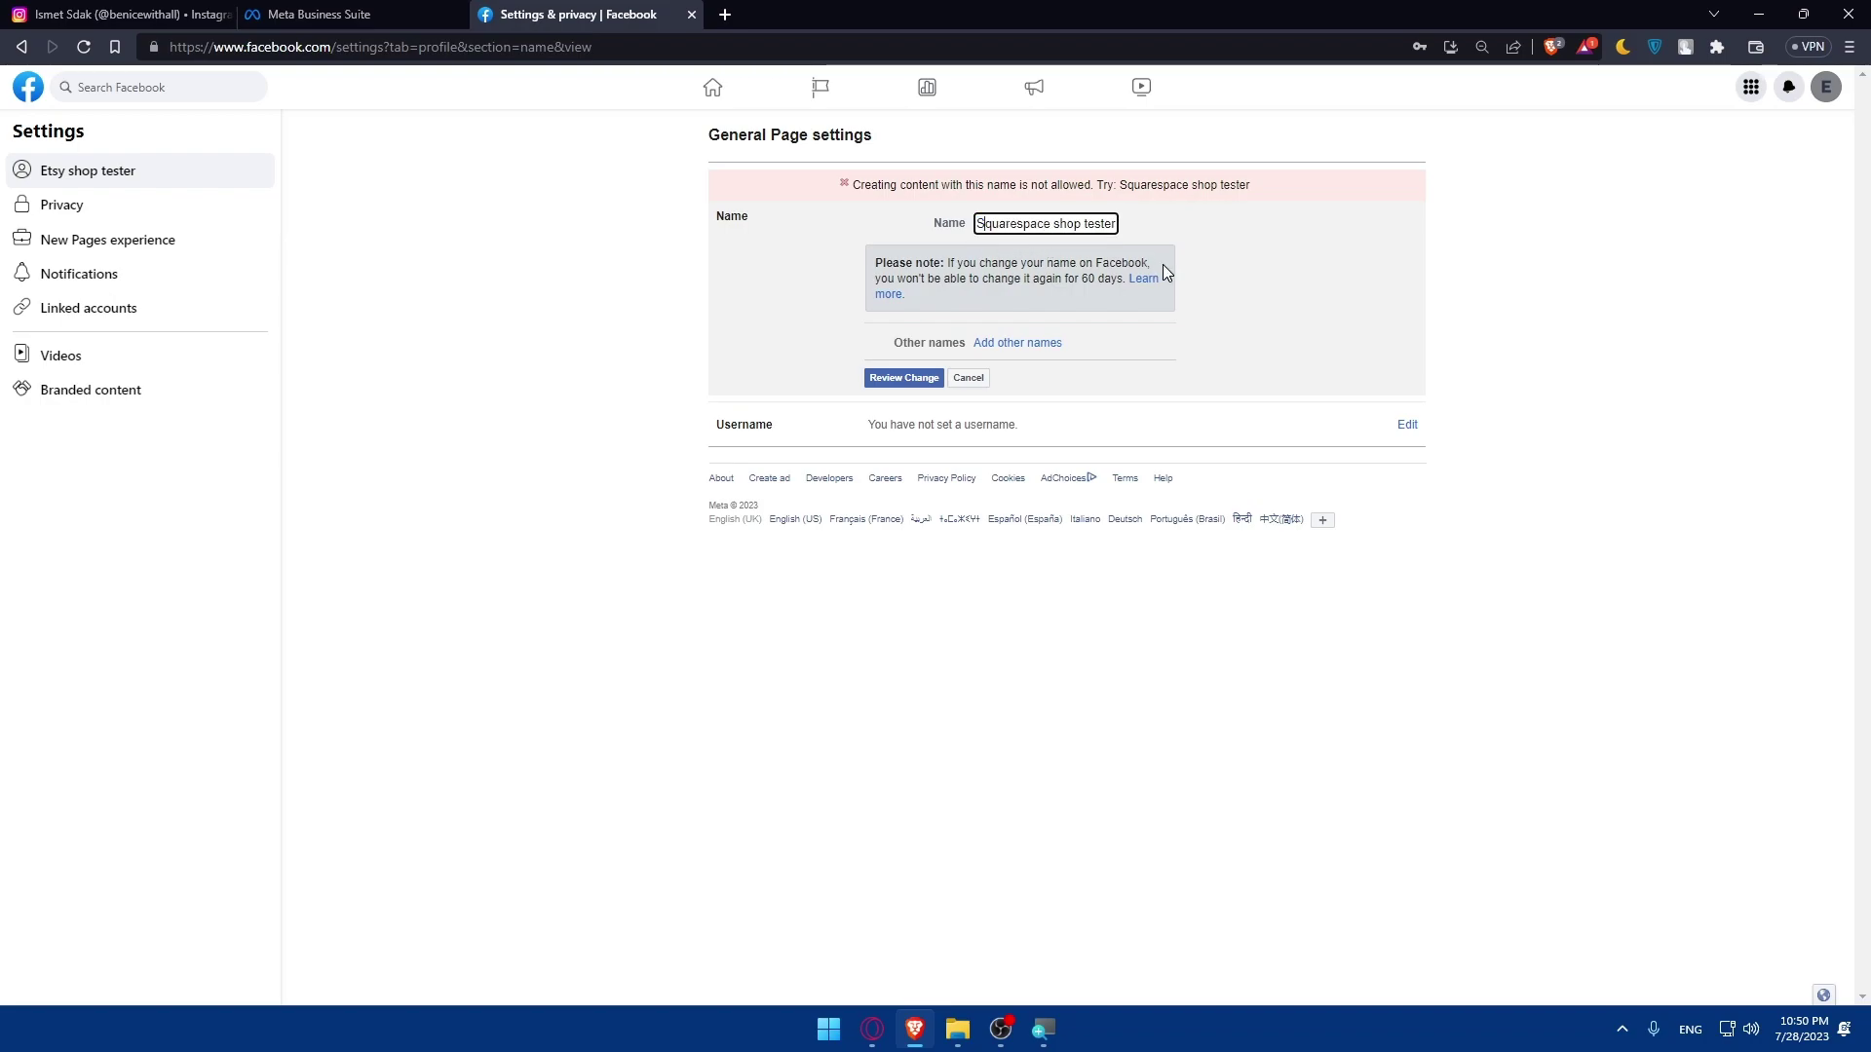
drag(1120, 185, 1257, 187)
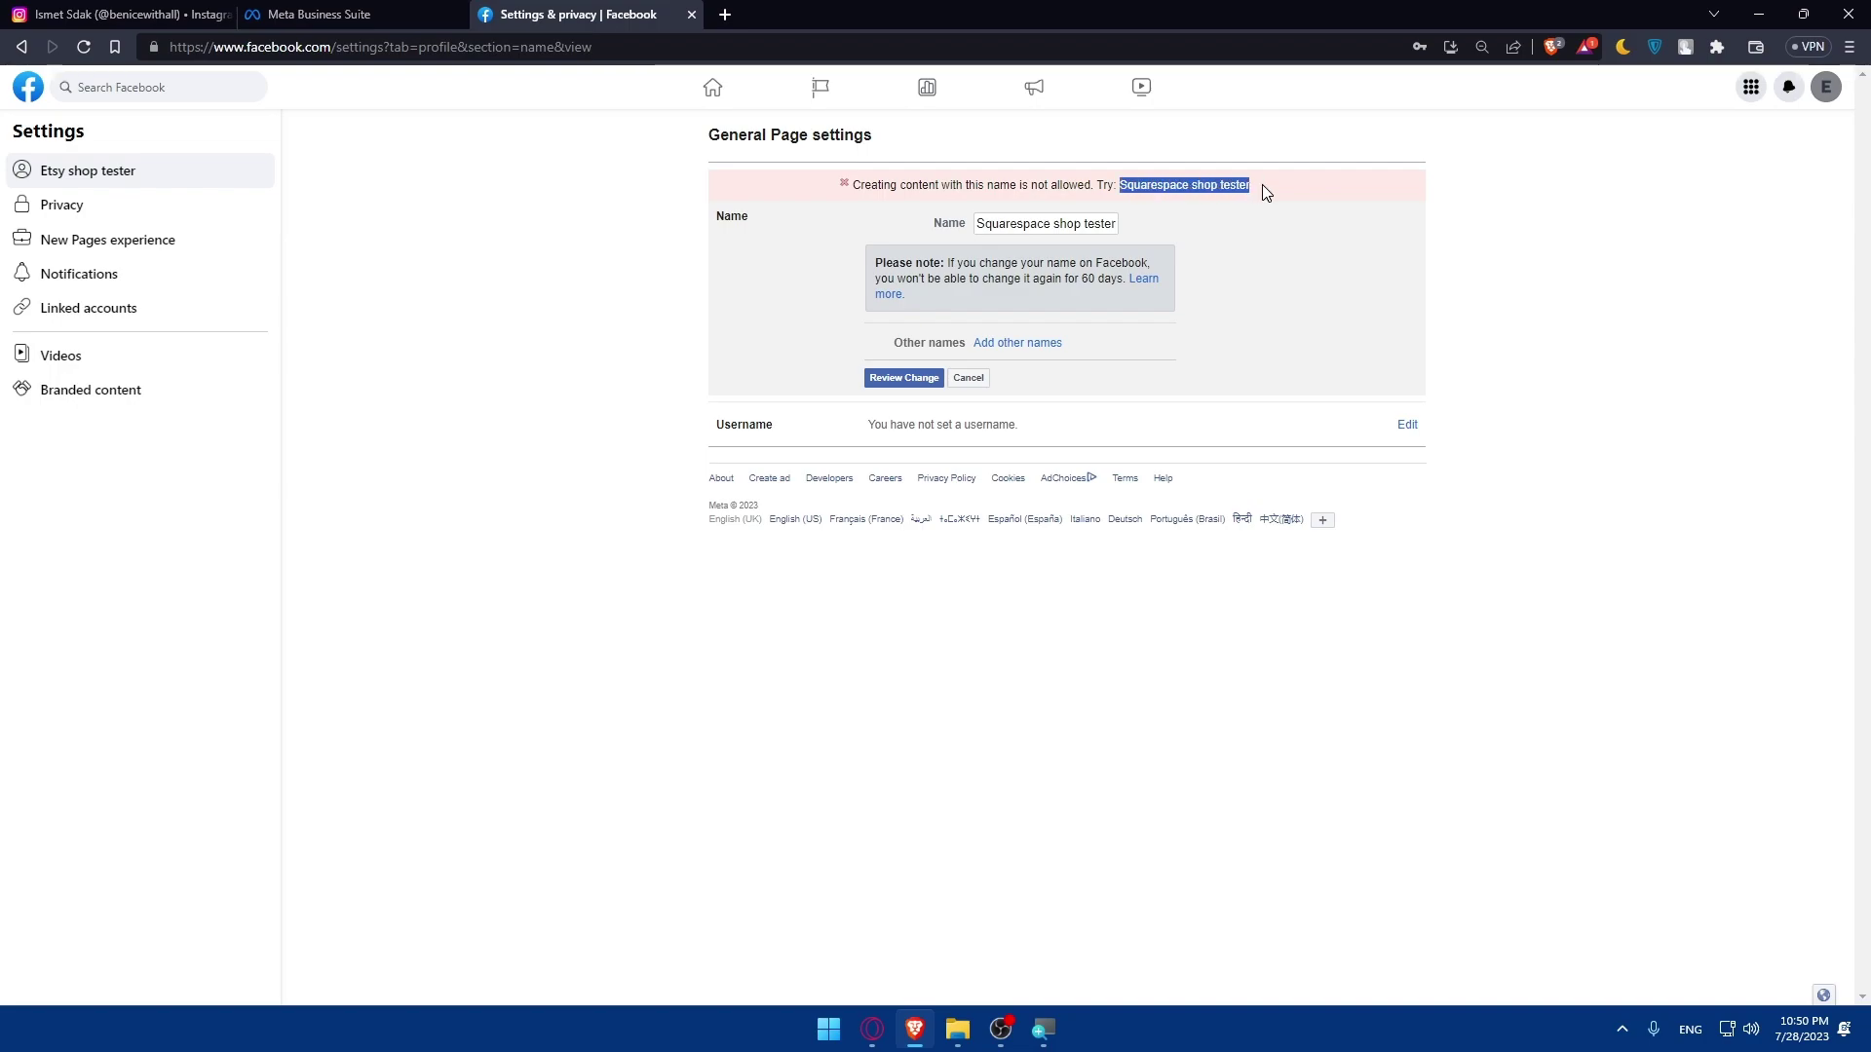
click(1016, 223)
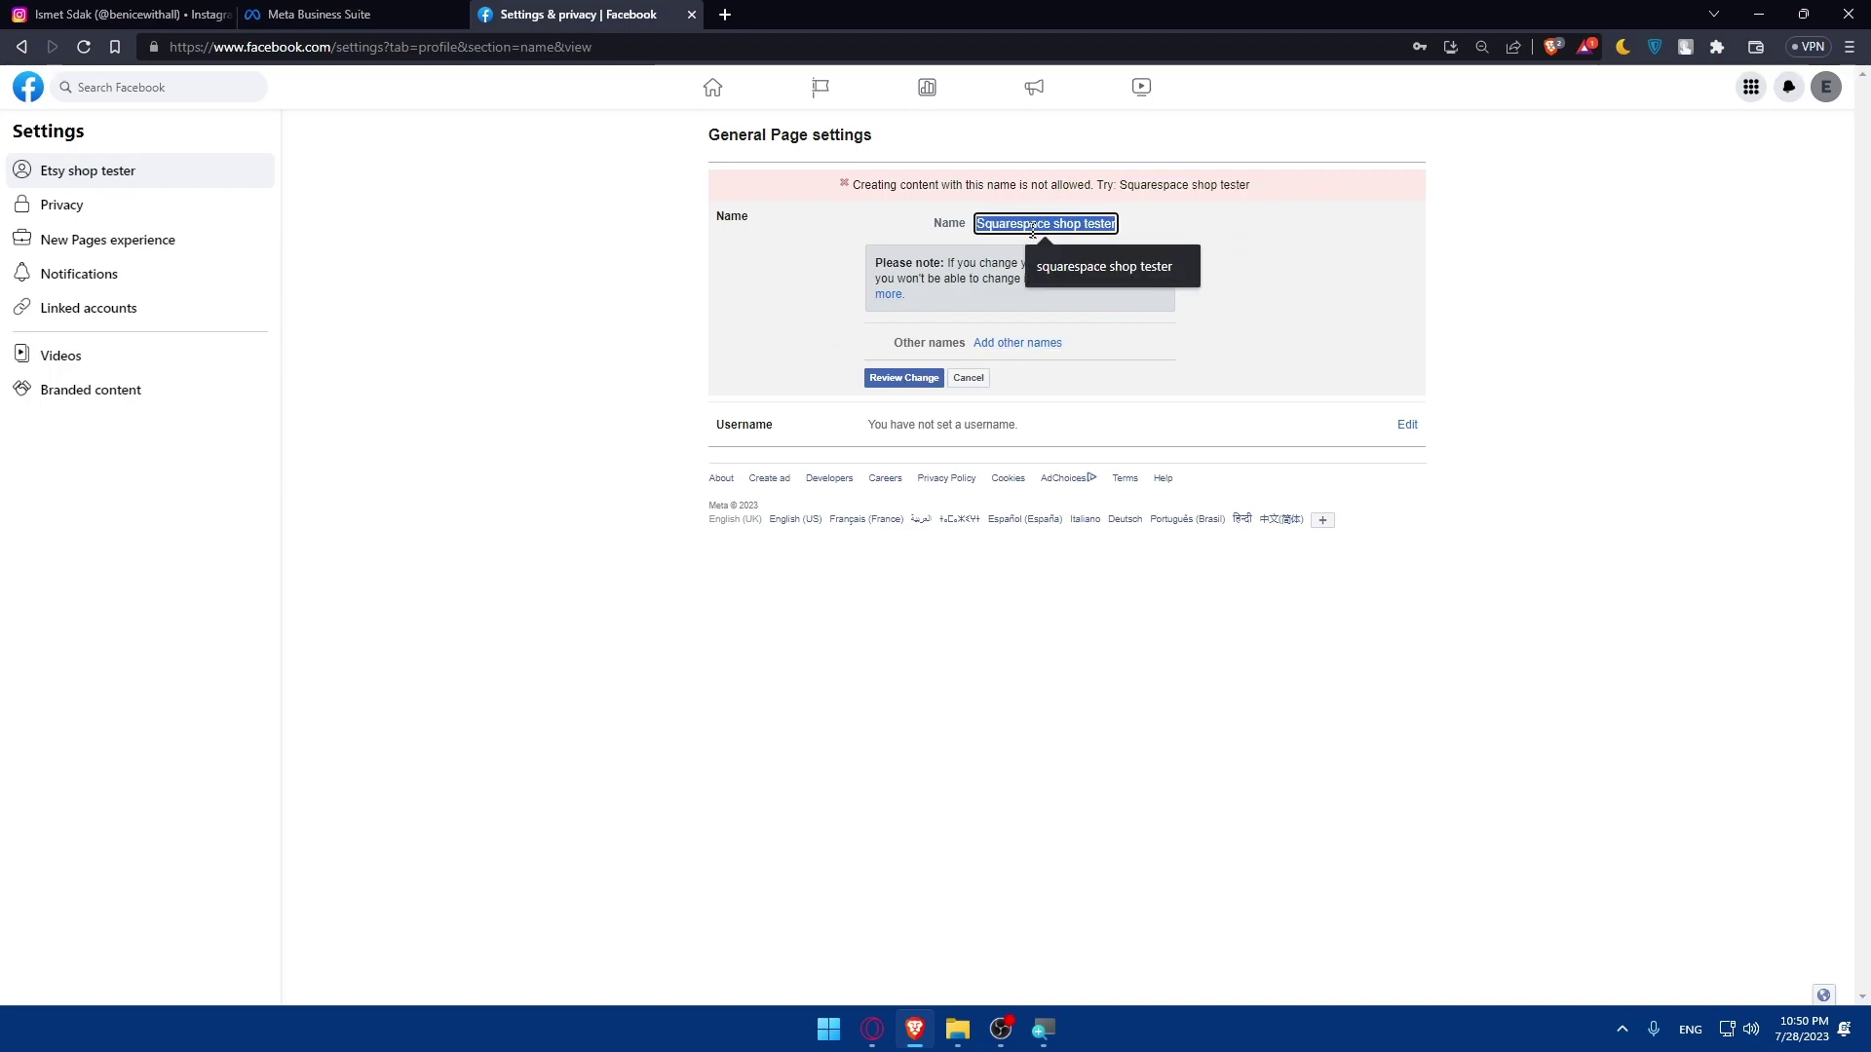
click(902, 378)
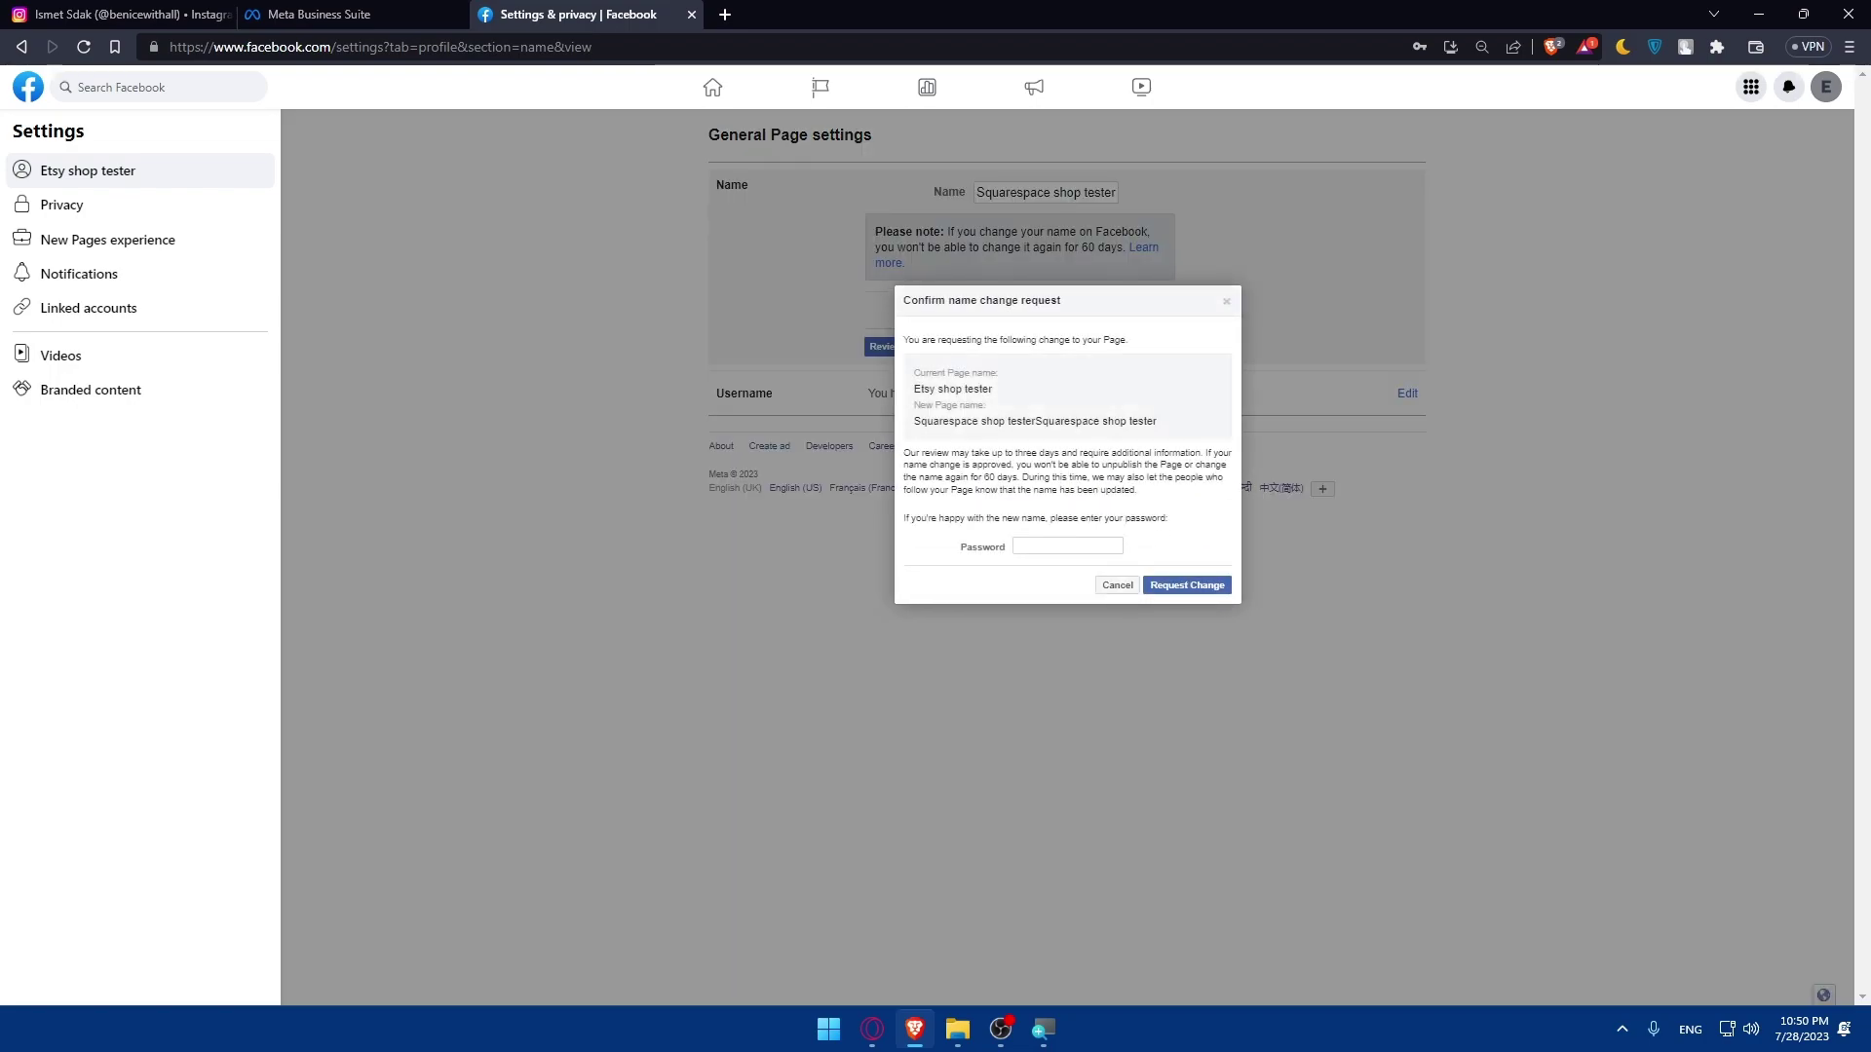
click(1067, 546)
click(1177, 590)
click(1184, 585)
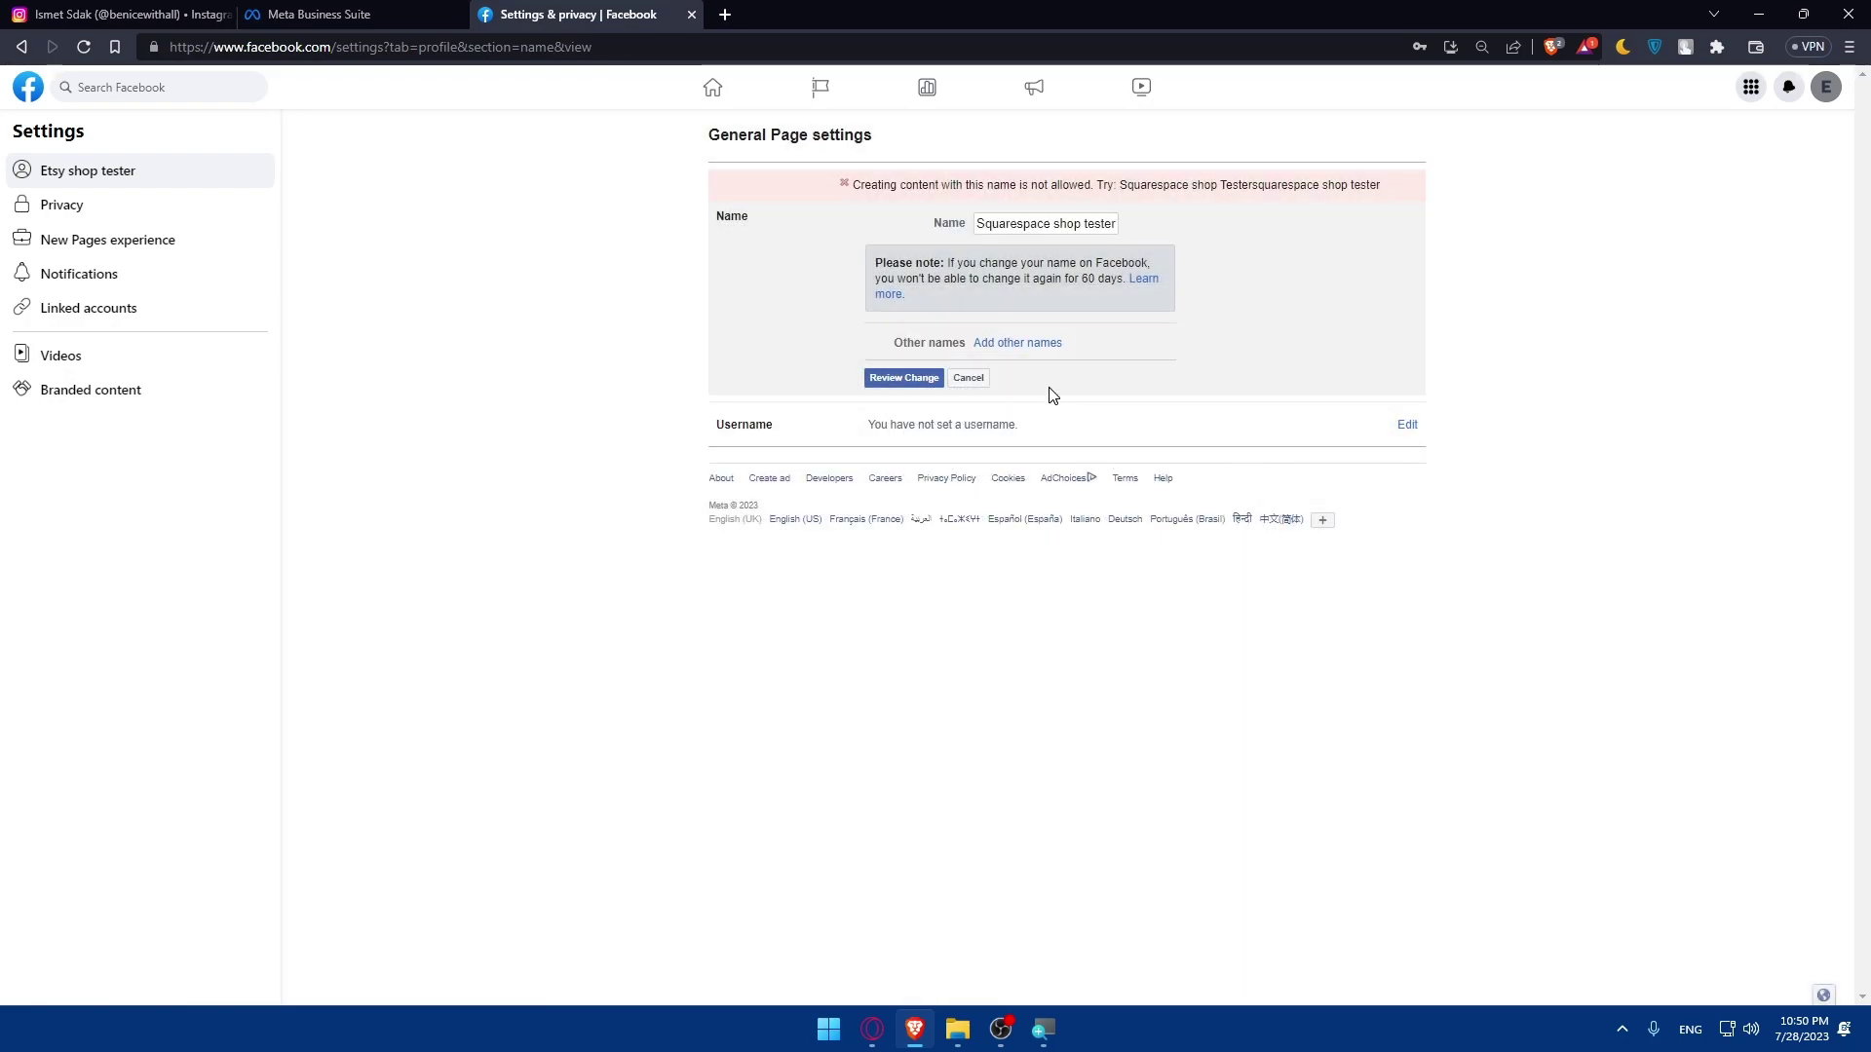
Reload and close the Facebook Page settings tab, returning to the Etsy shop tester home
click(27, 87)
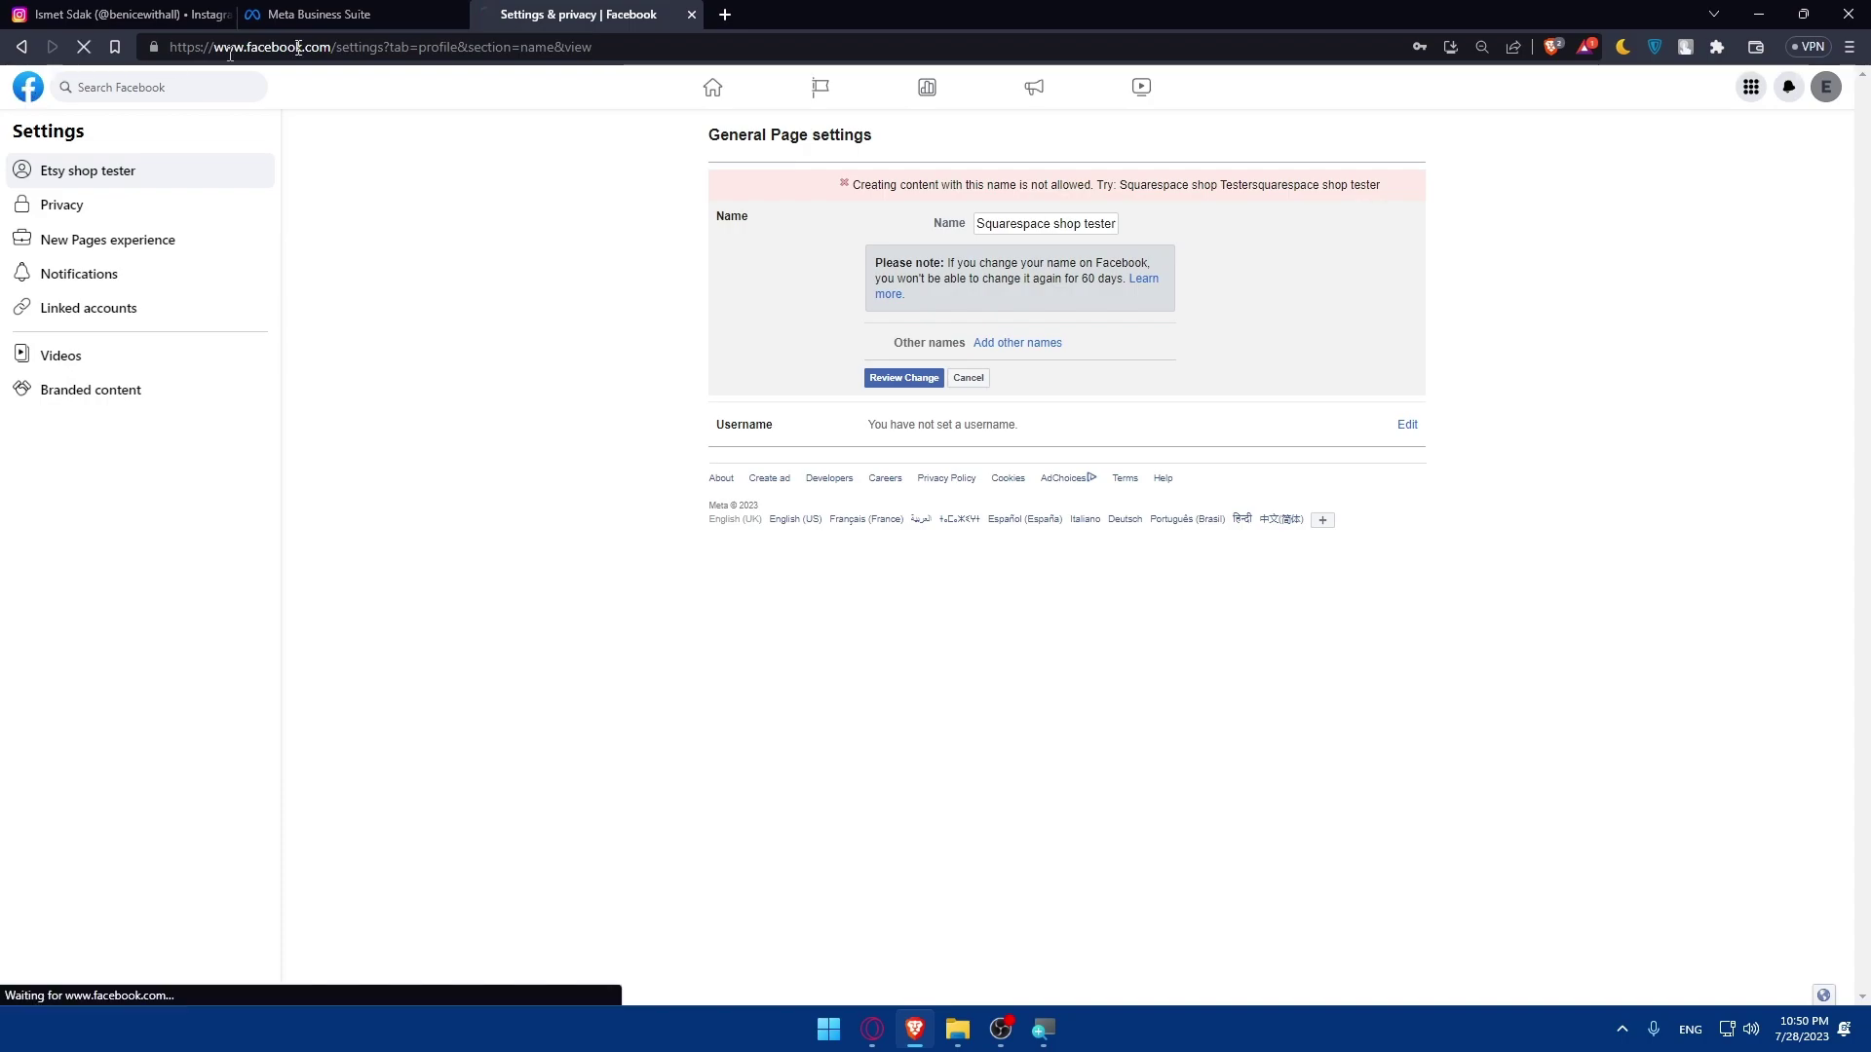
click(692, 14)
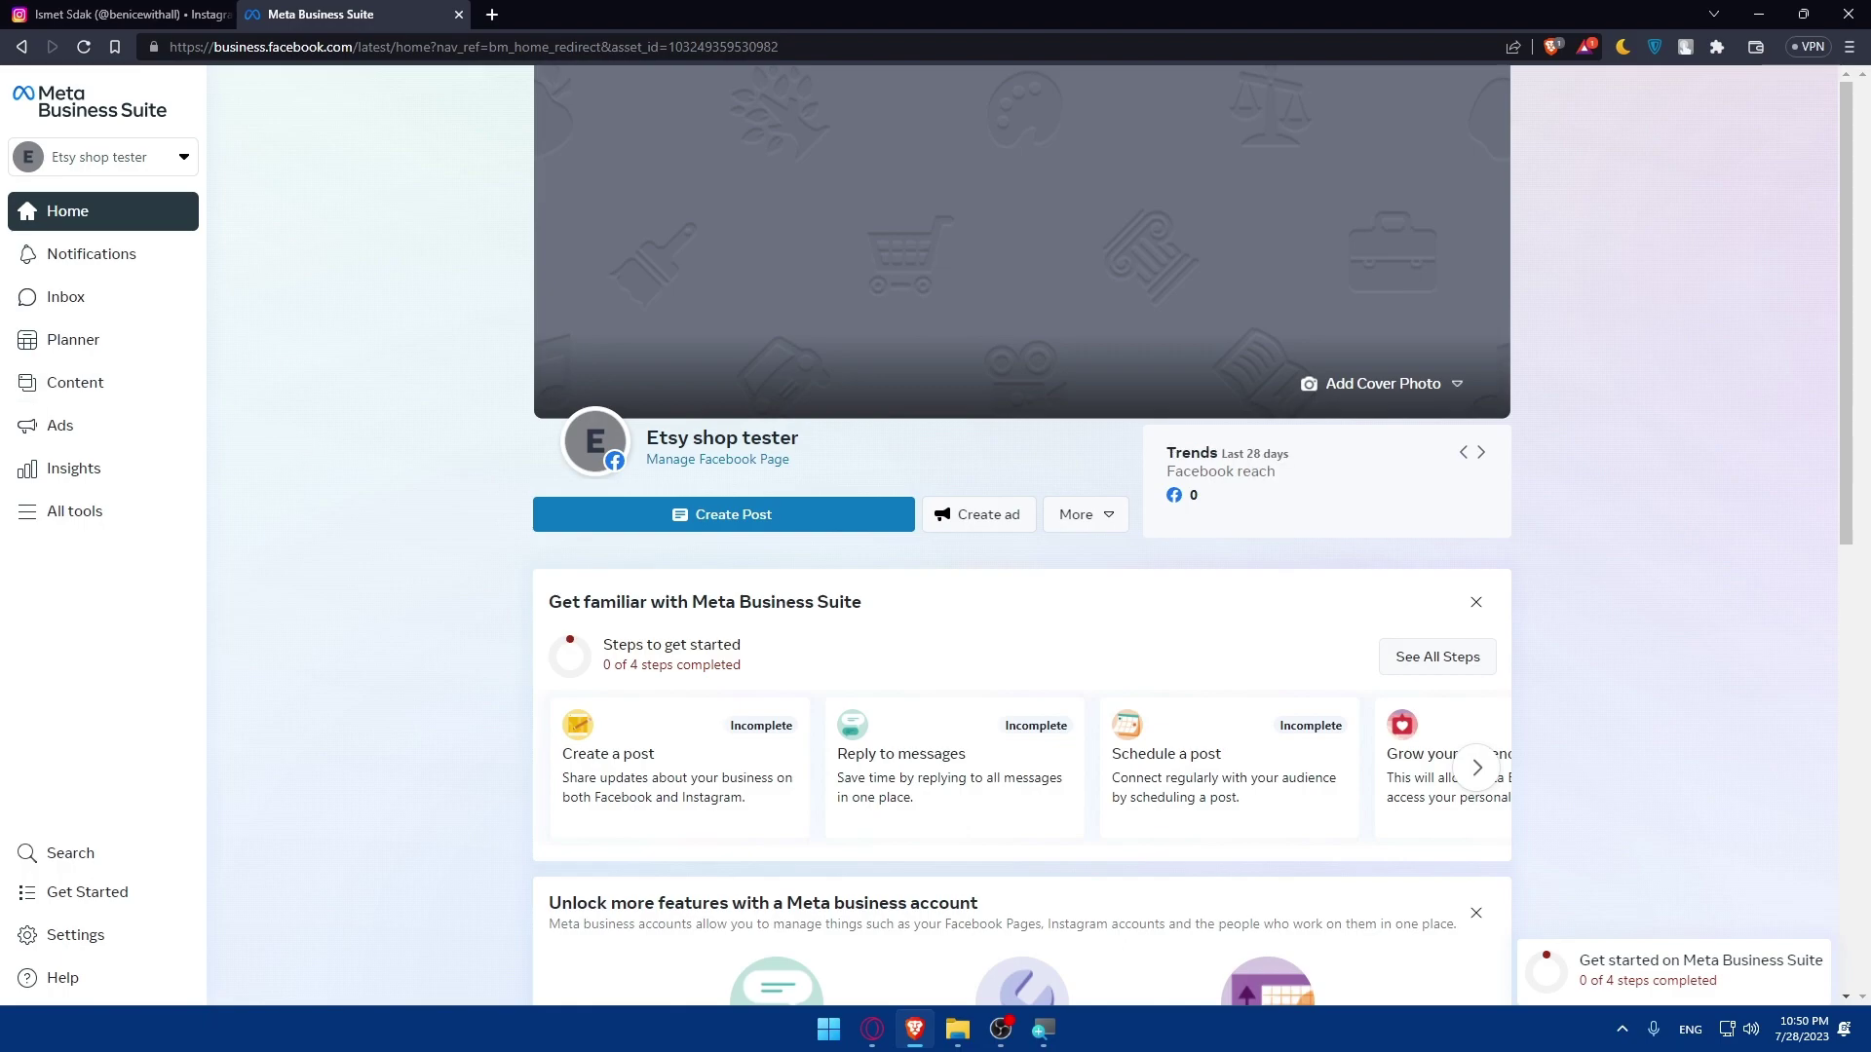
key(alt+Tab)
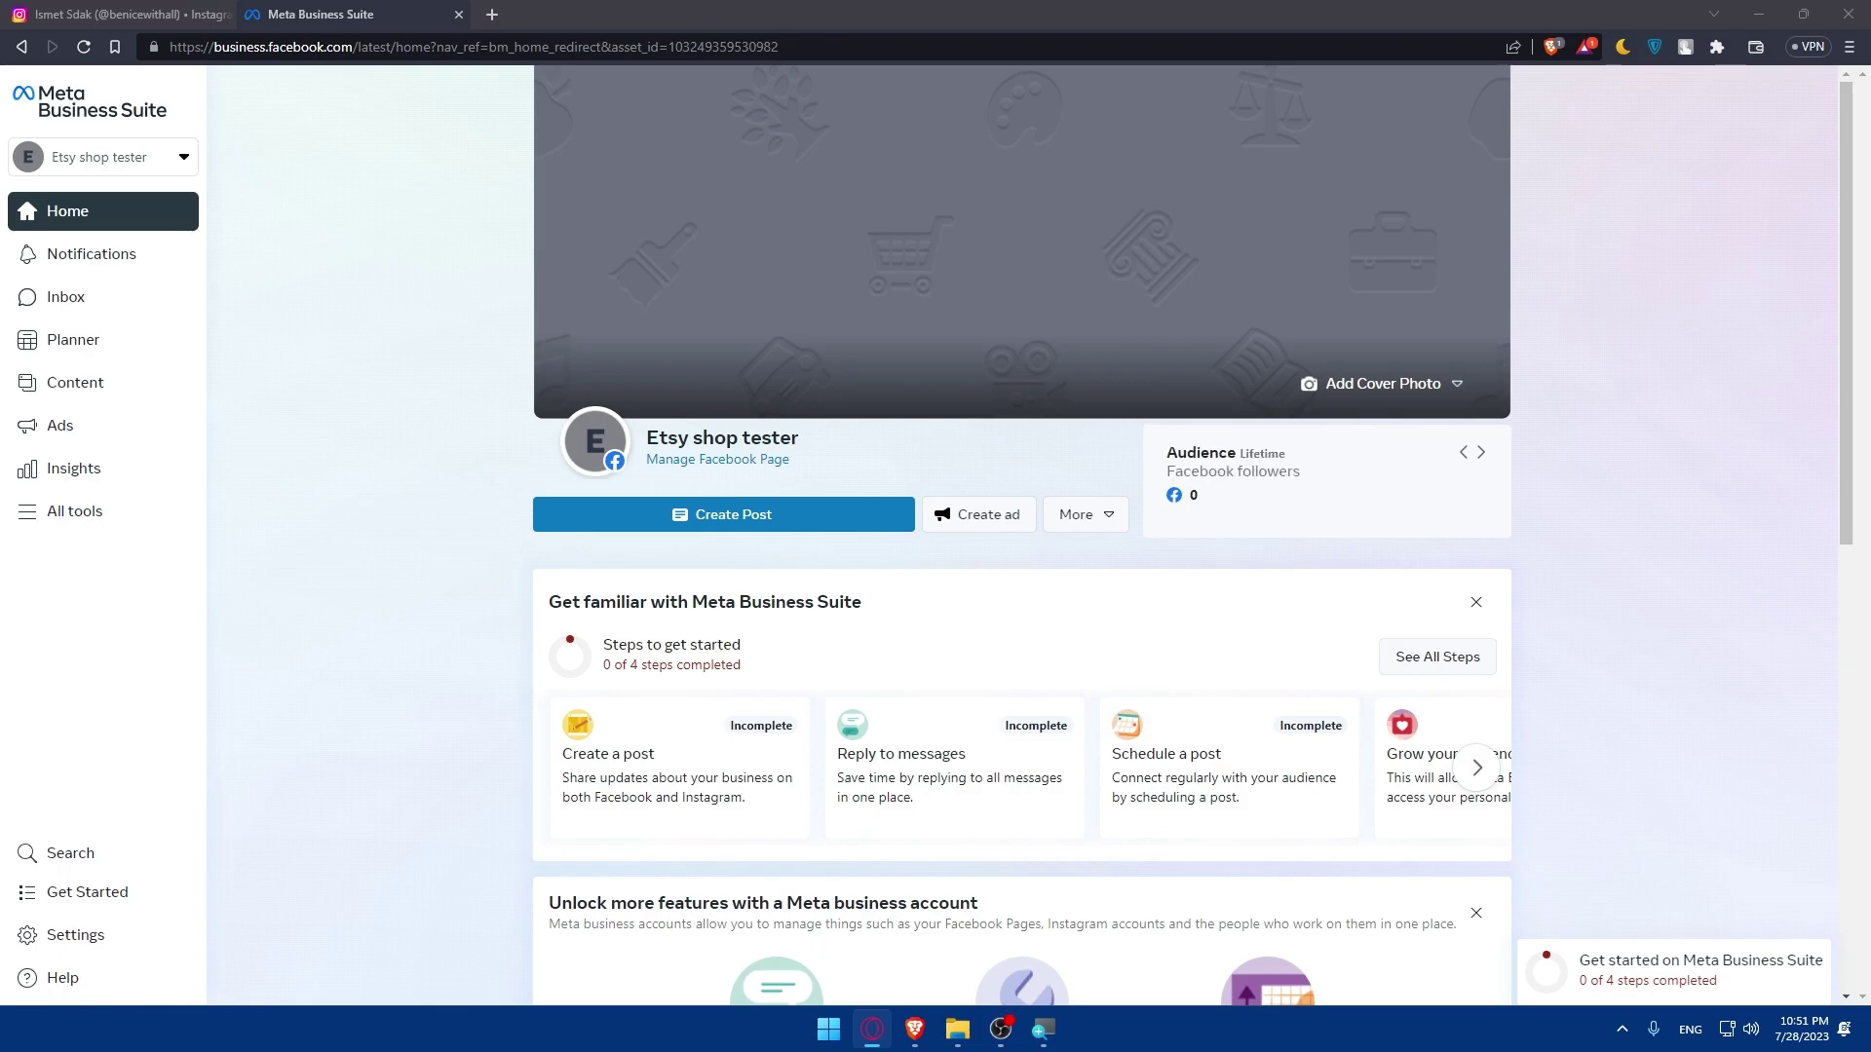
Check the Instagram settings menu, then start a new post from the benicewithall profile
click(126, 14)
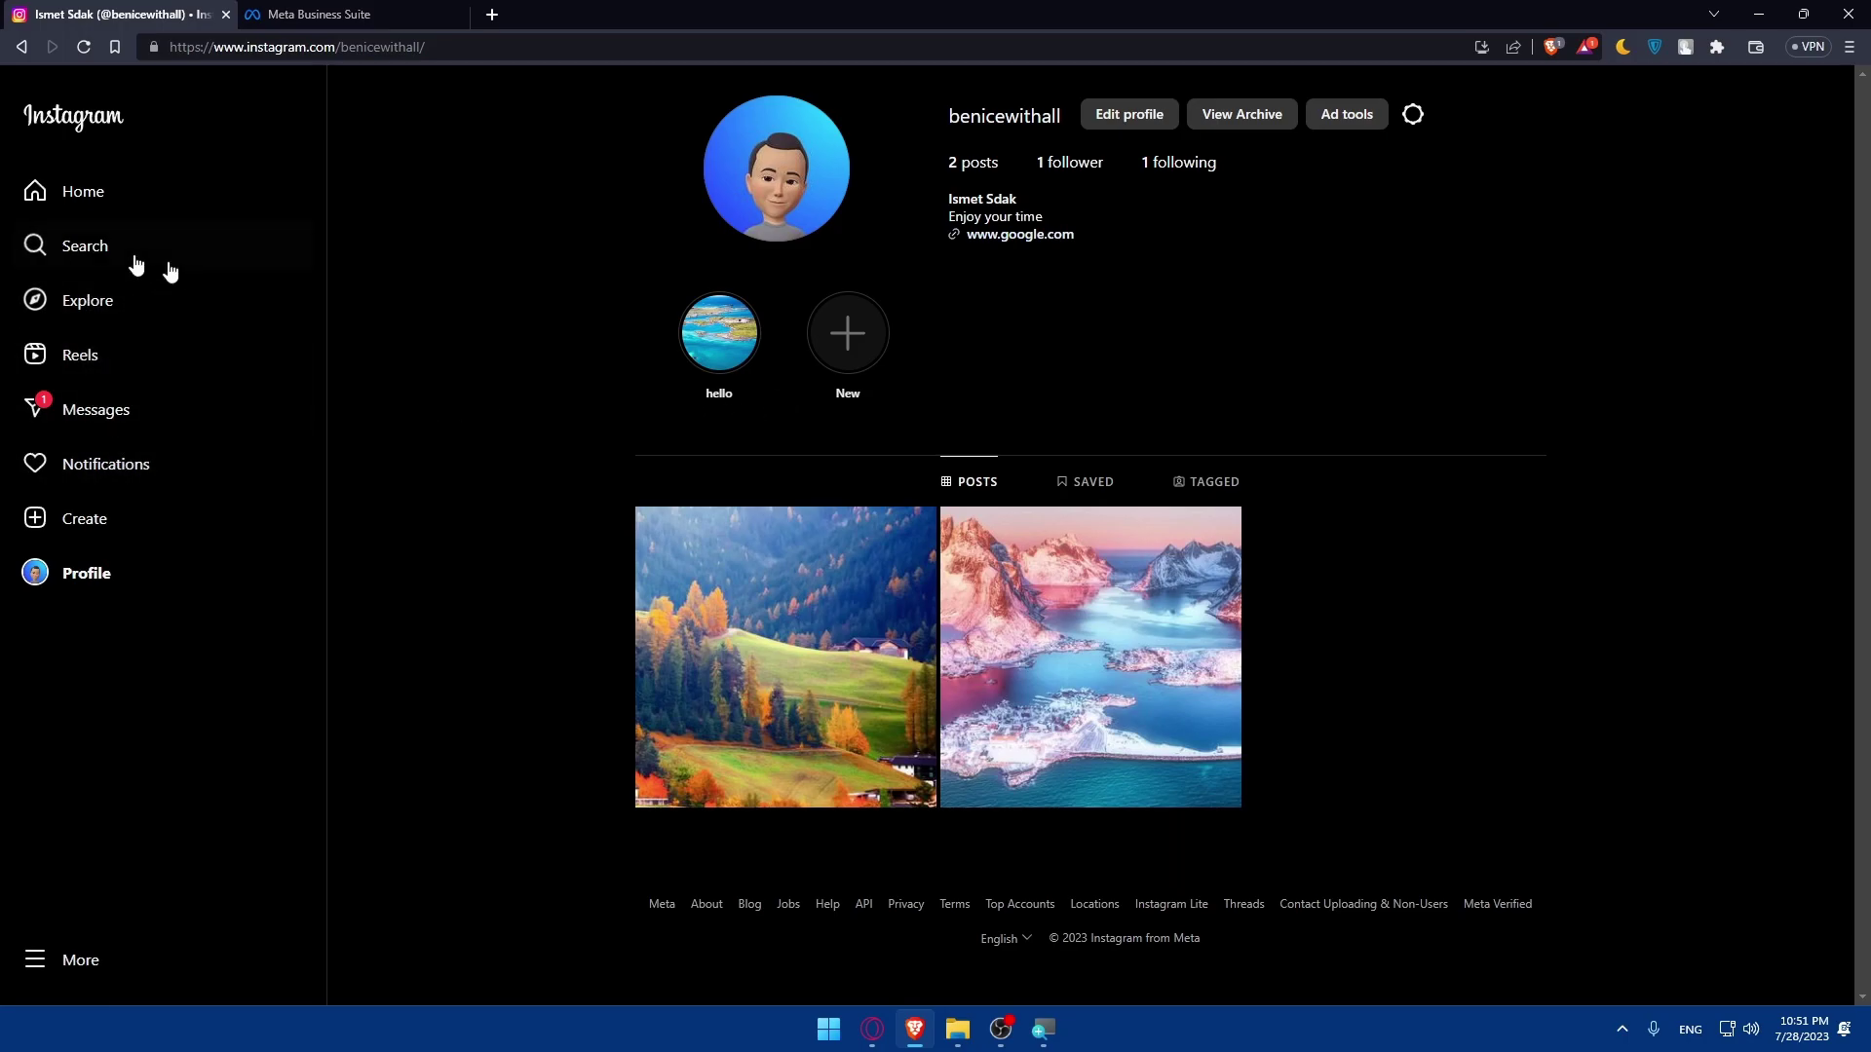
click(1413, 114)
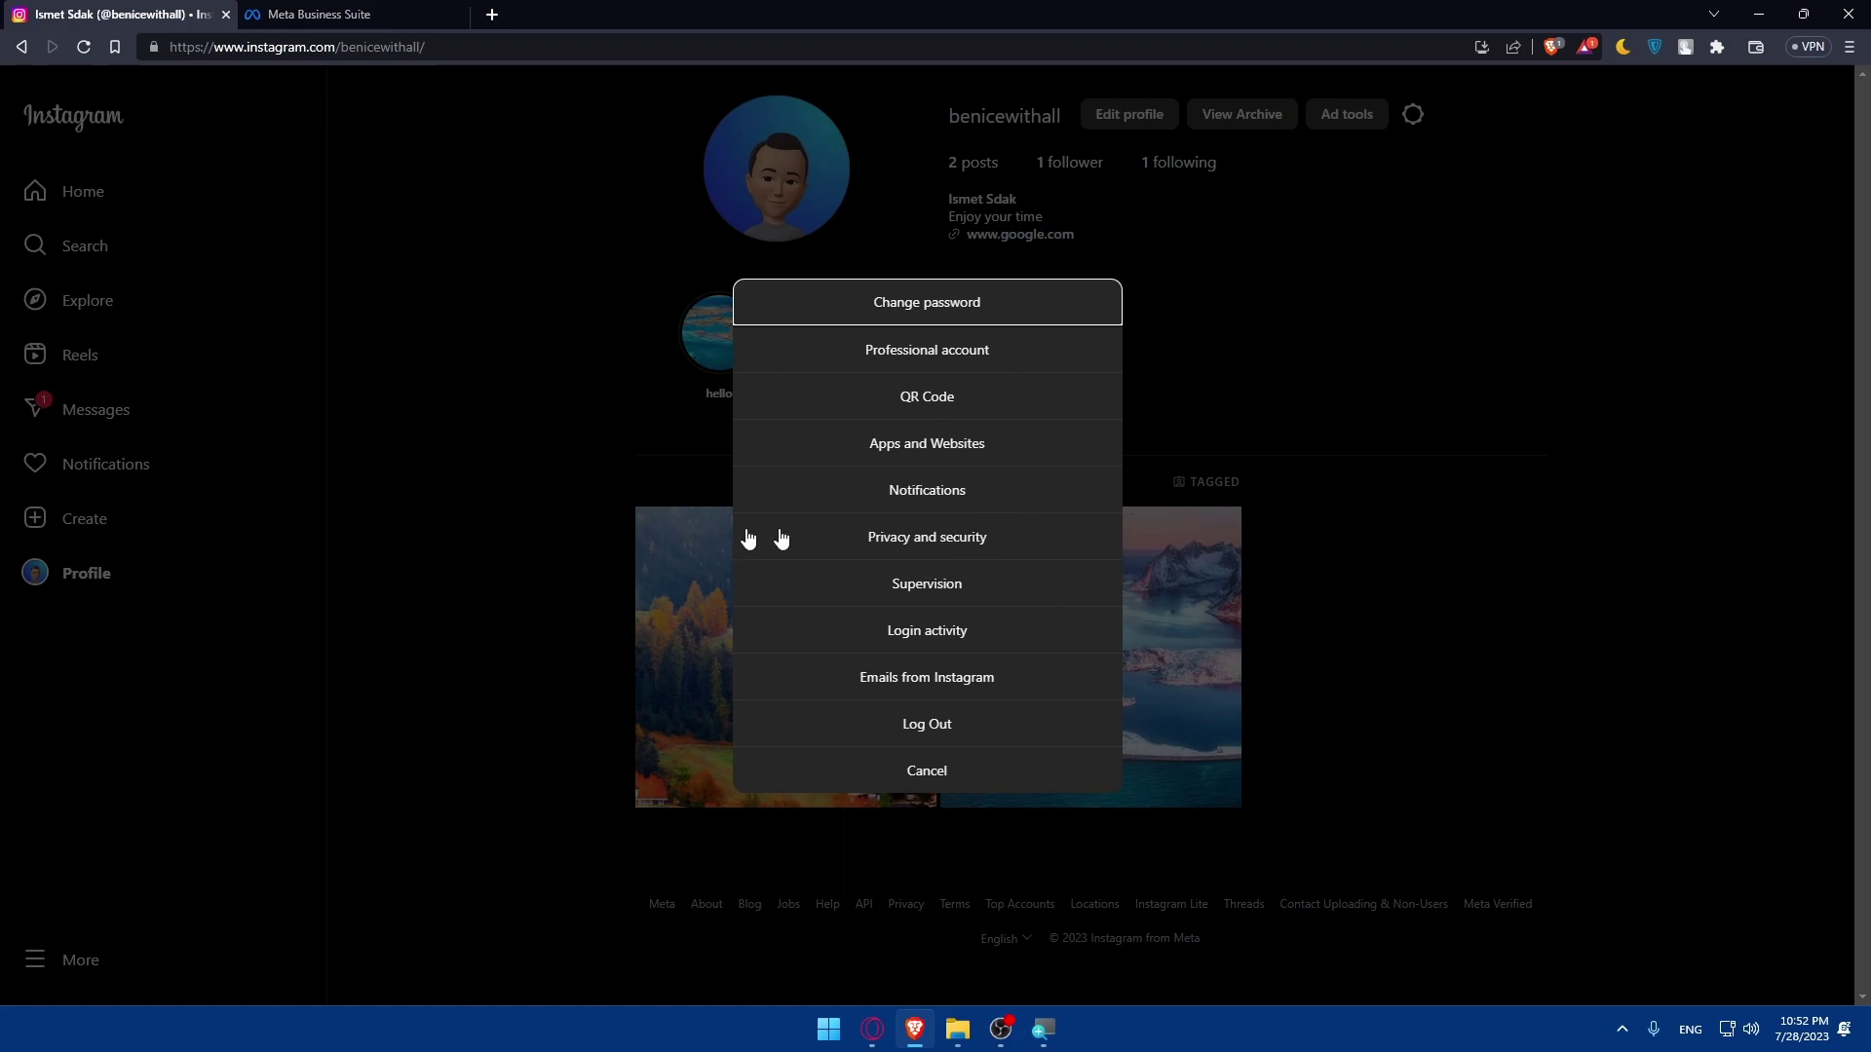
click(409, 290)
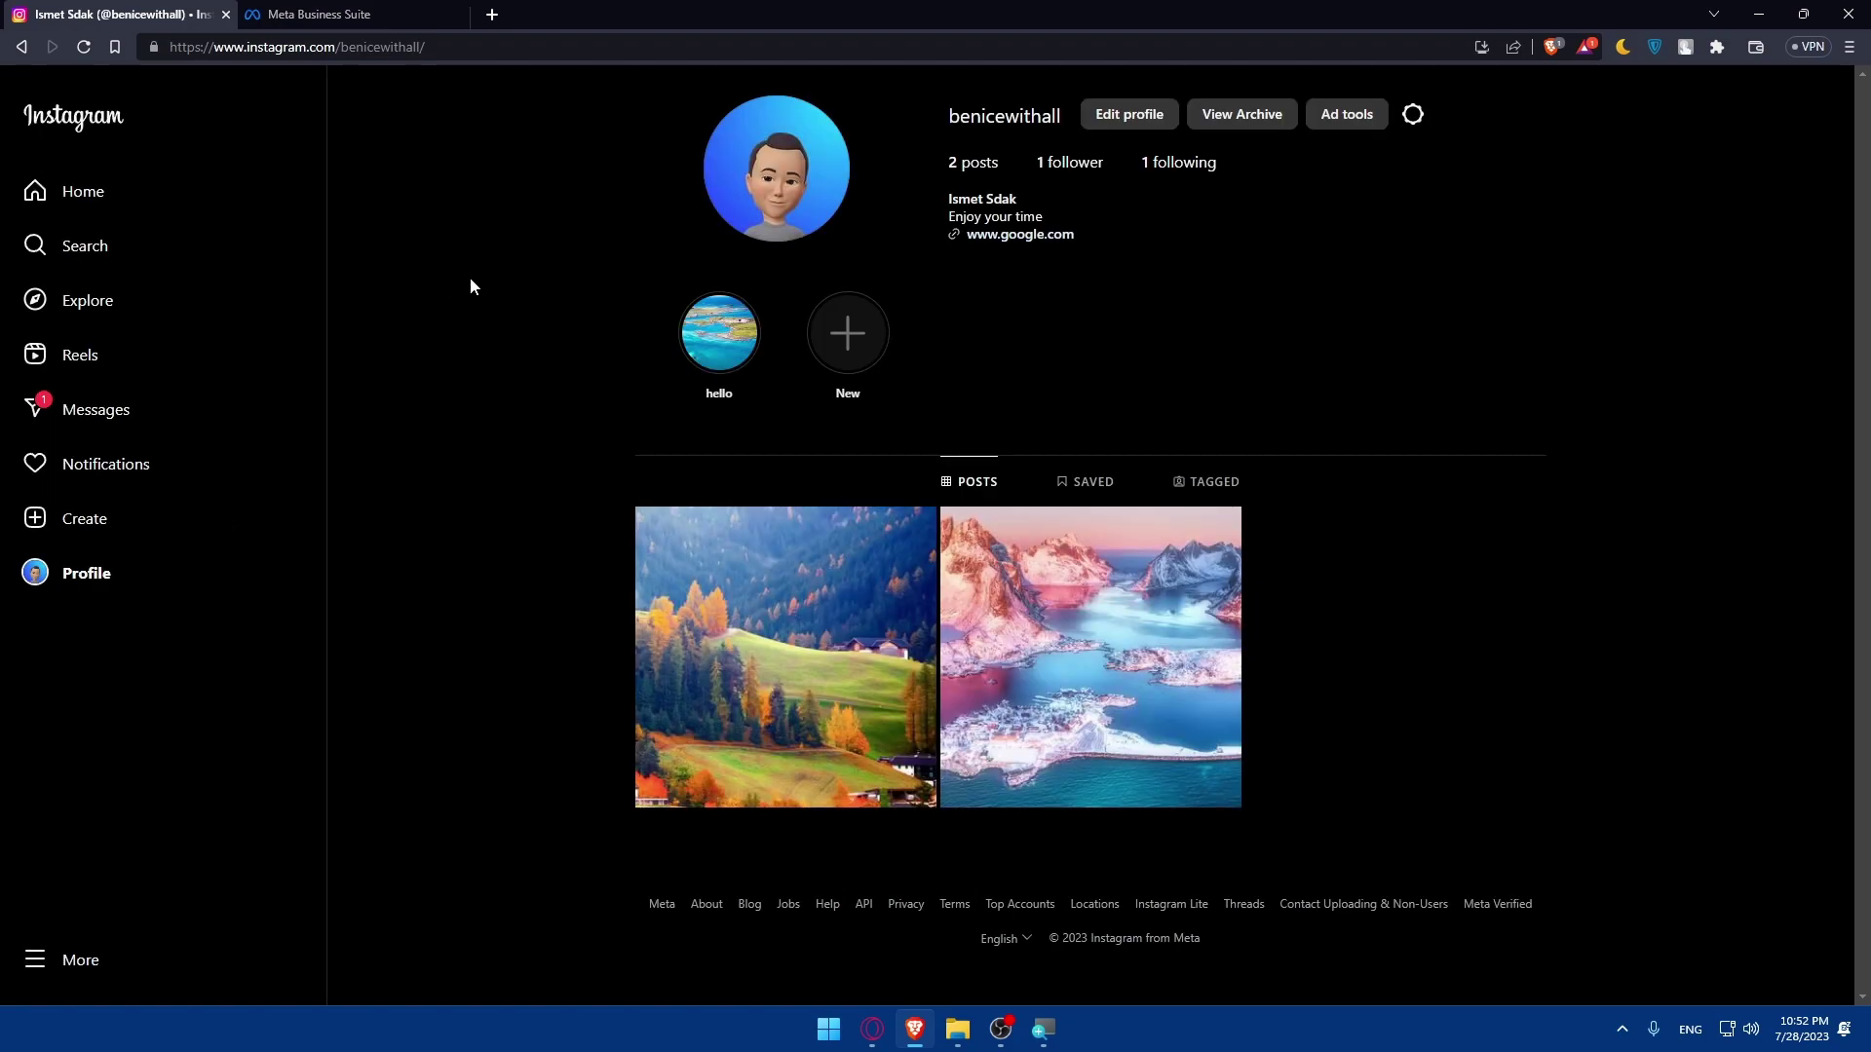
click(320, 15)
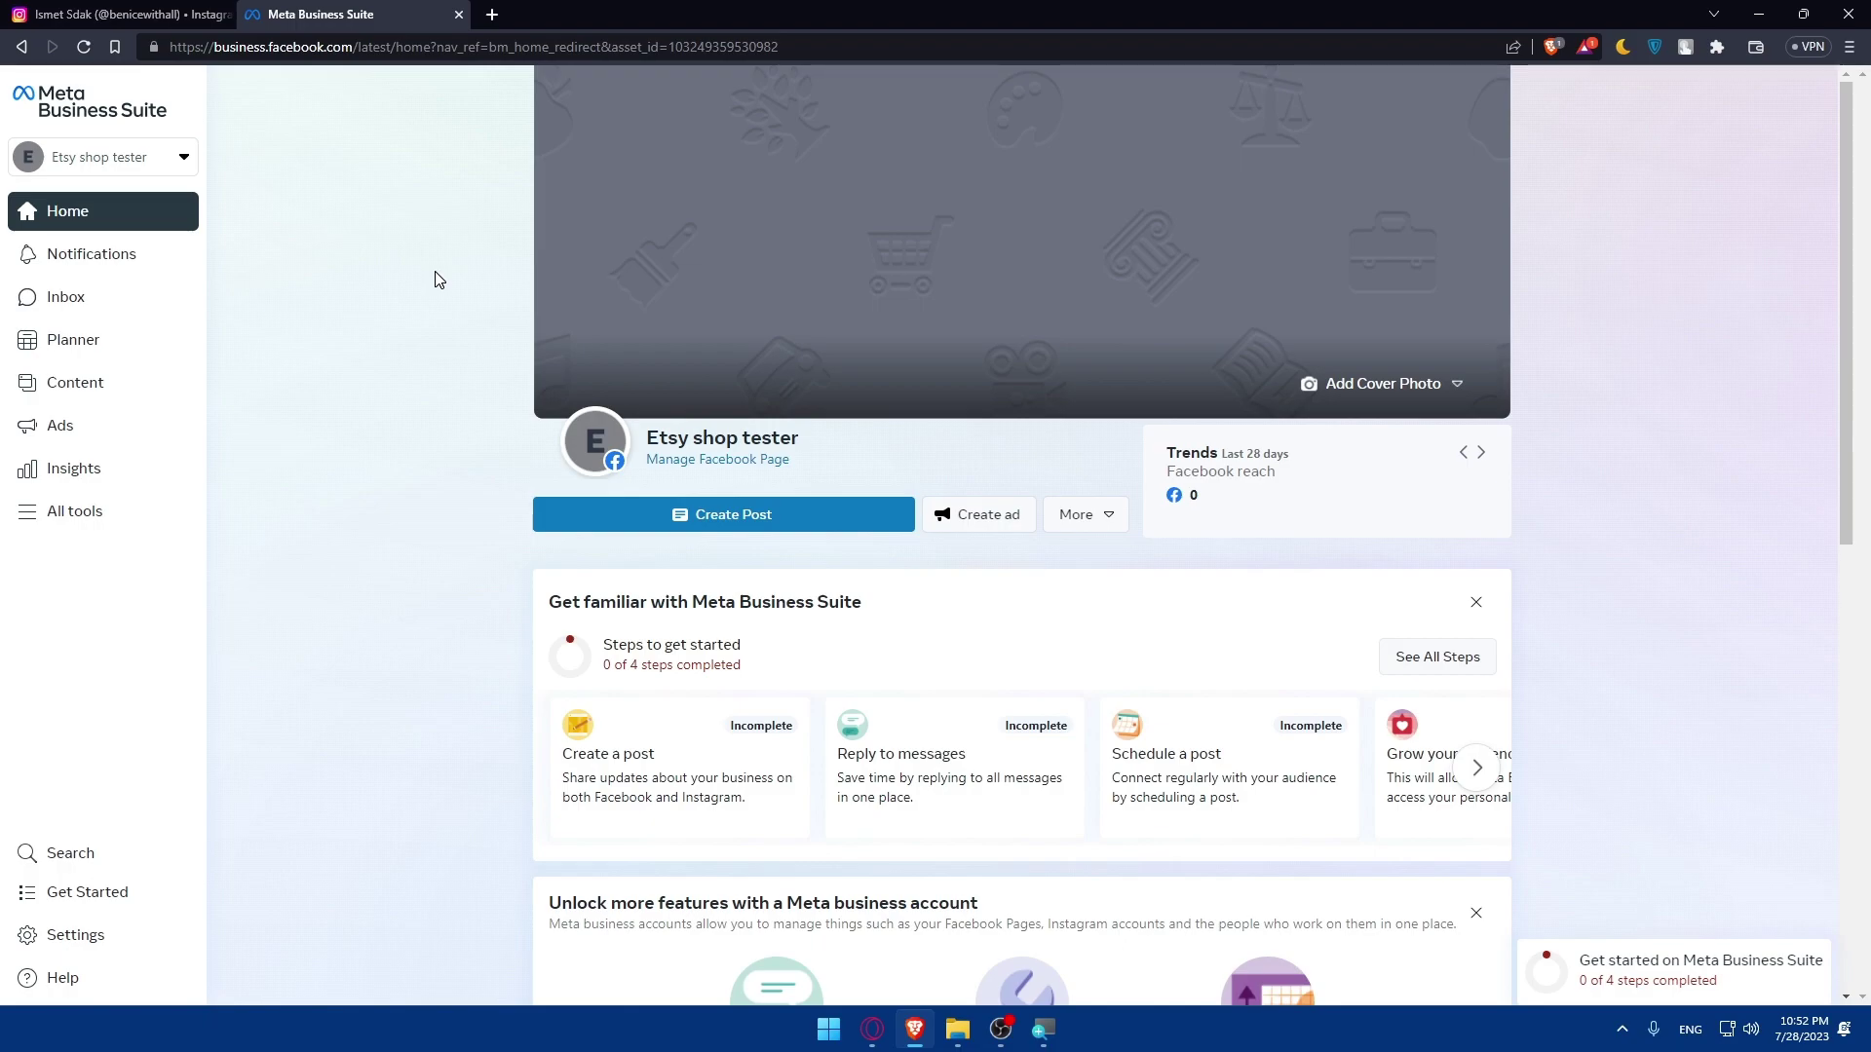
click(117, 13)
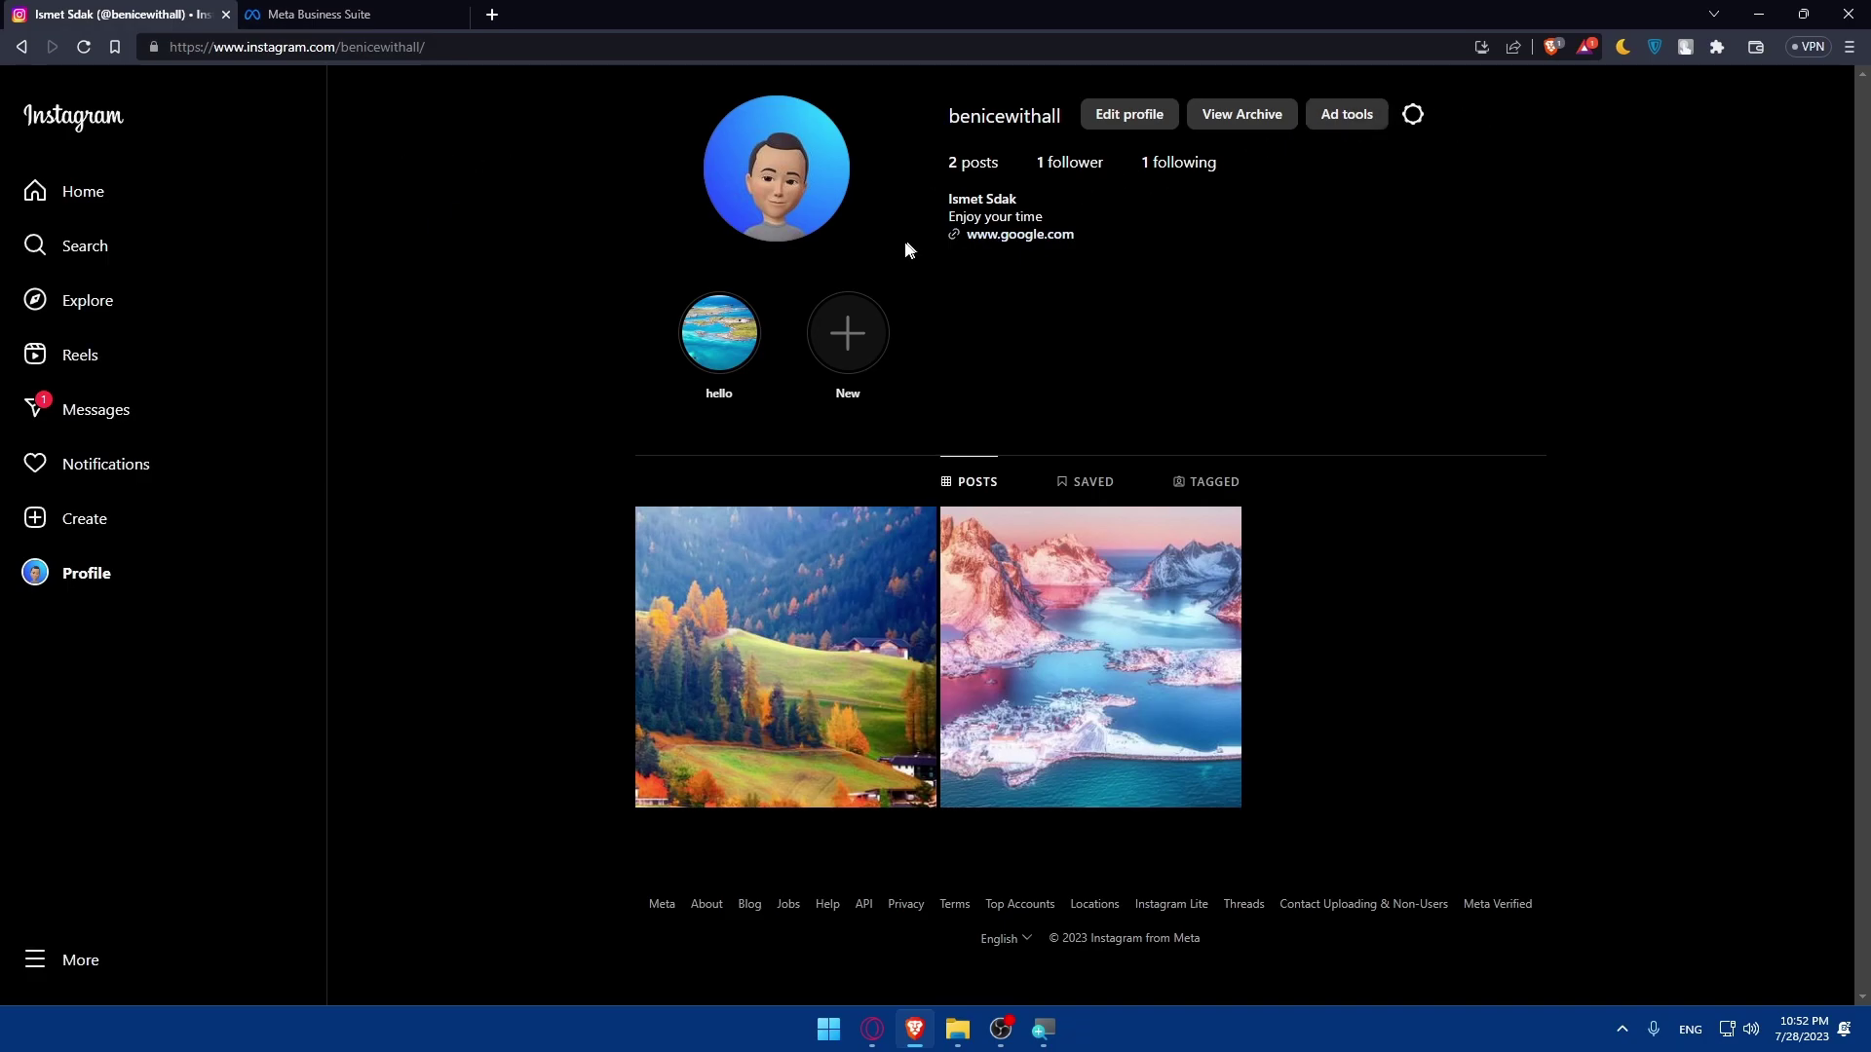
click(195, 518)
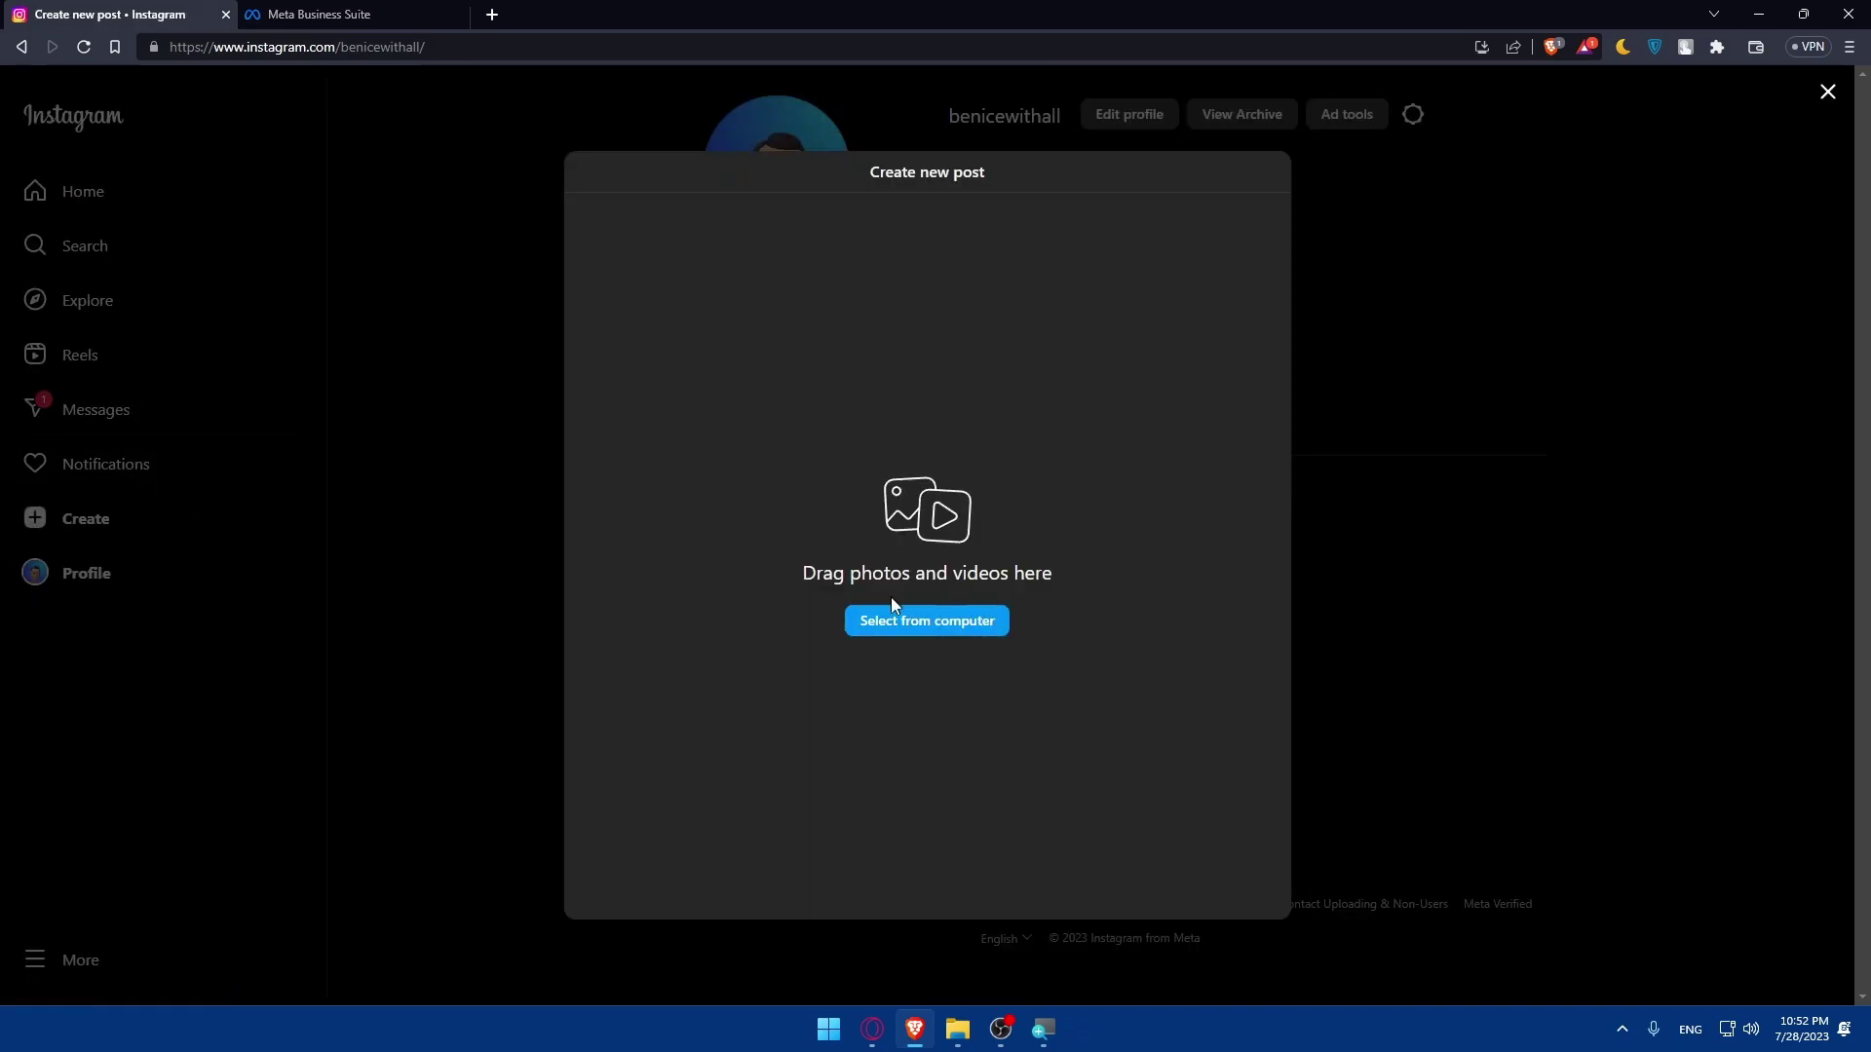
Cancel the new post, view the snowy fjord post and its tag, then close it
click(1409, 252)
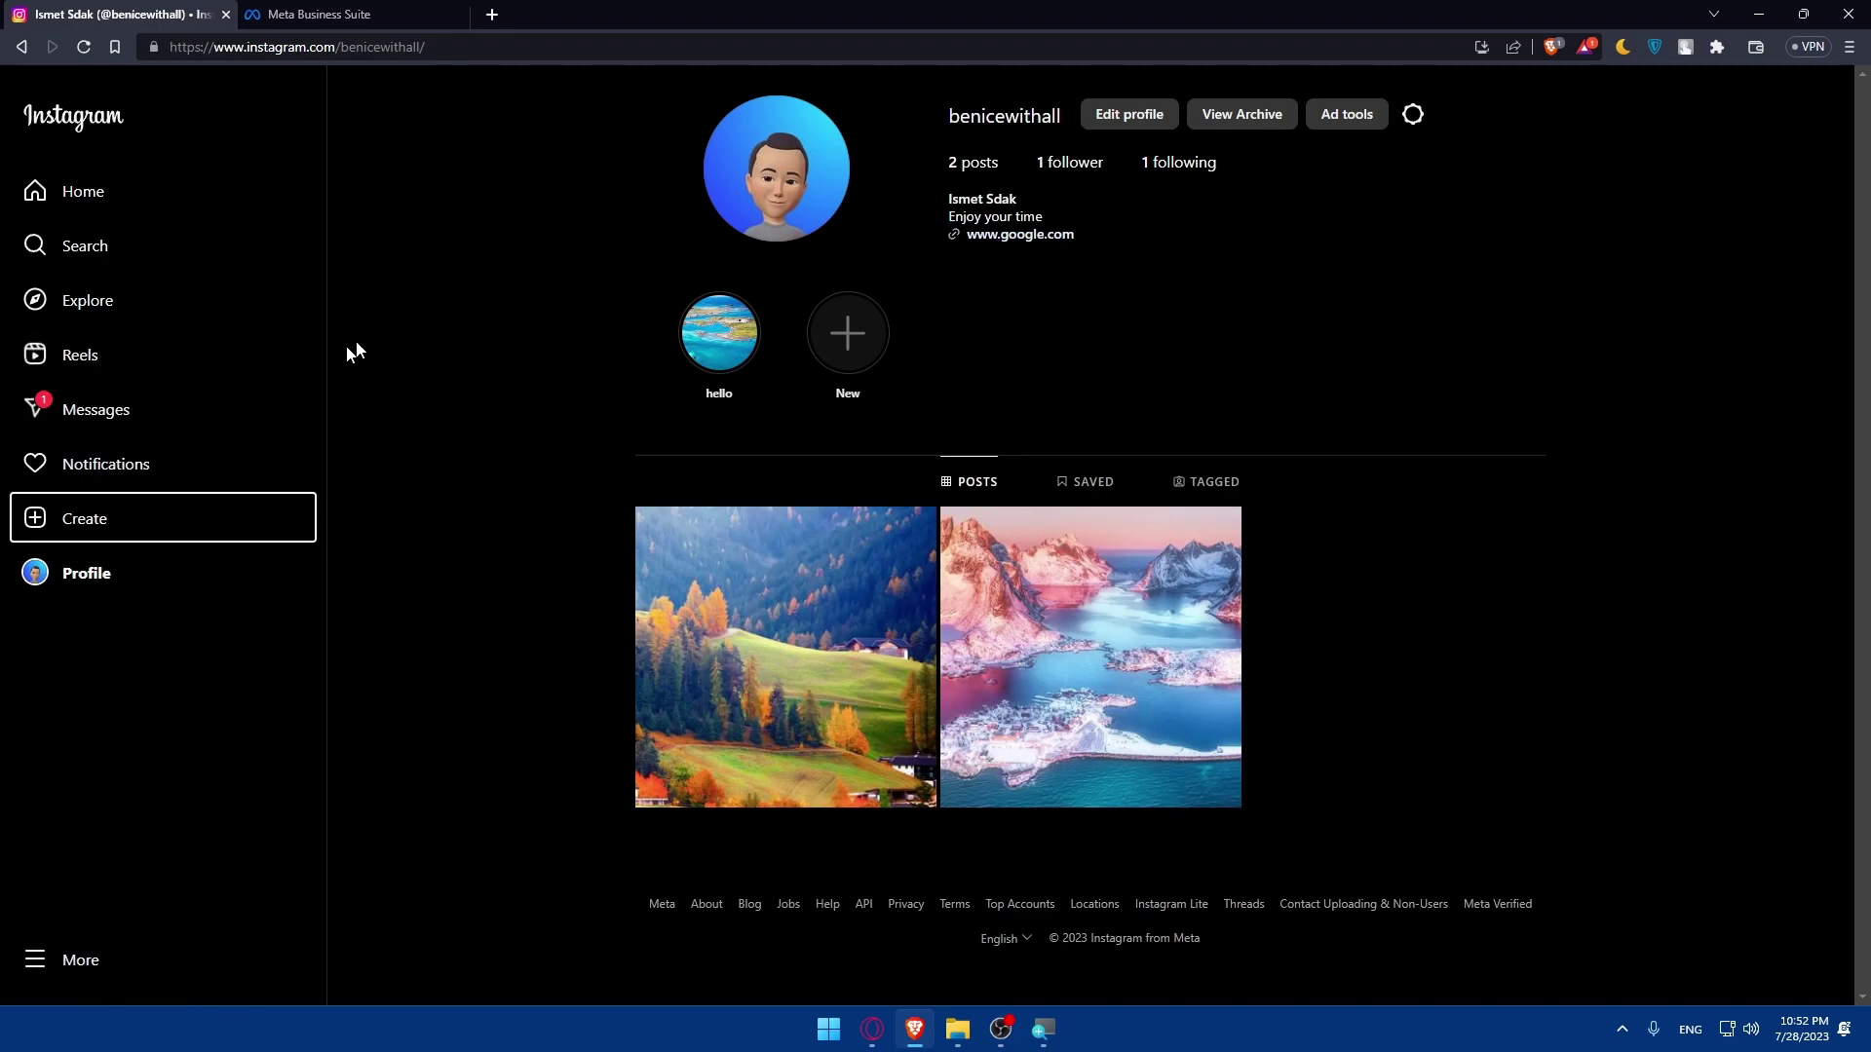
click(1072, 648)
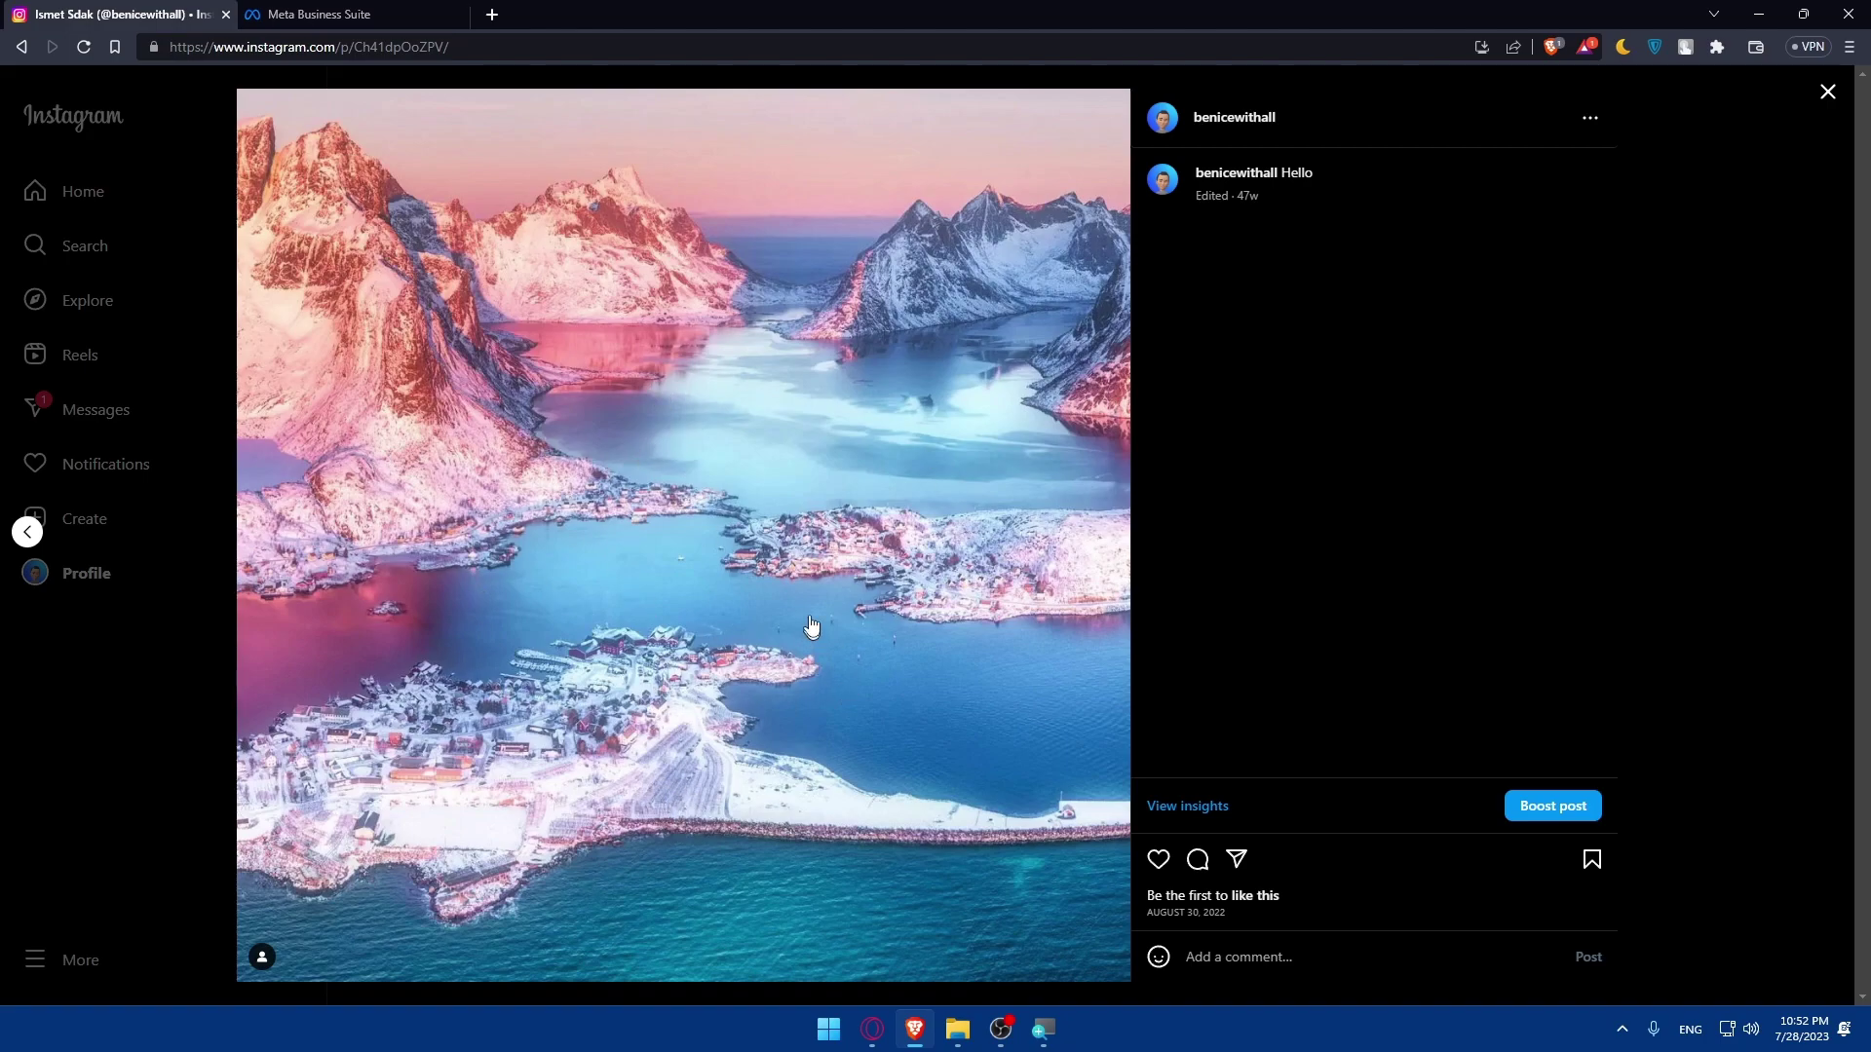
click(737, 382)
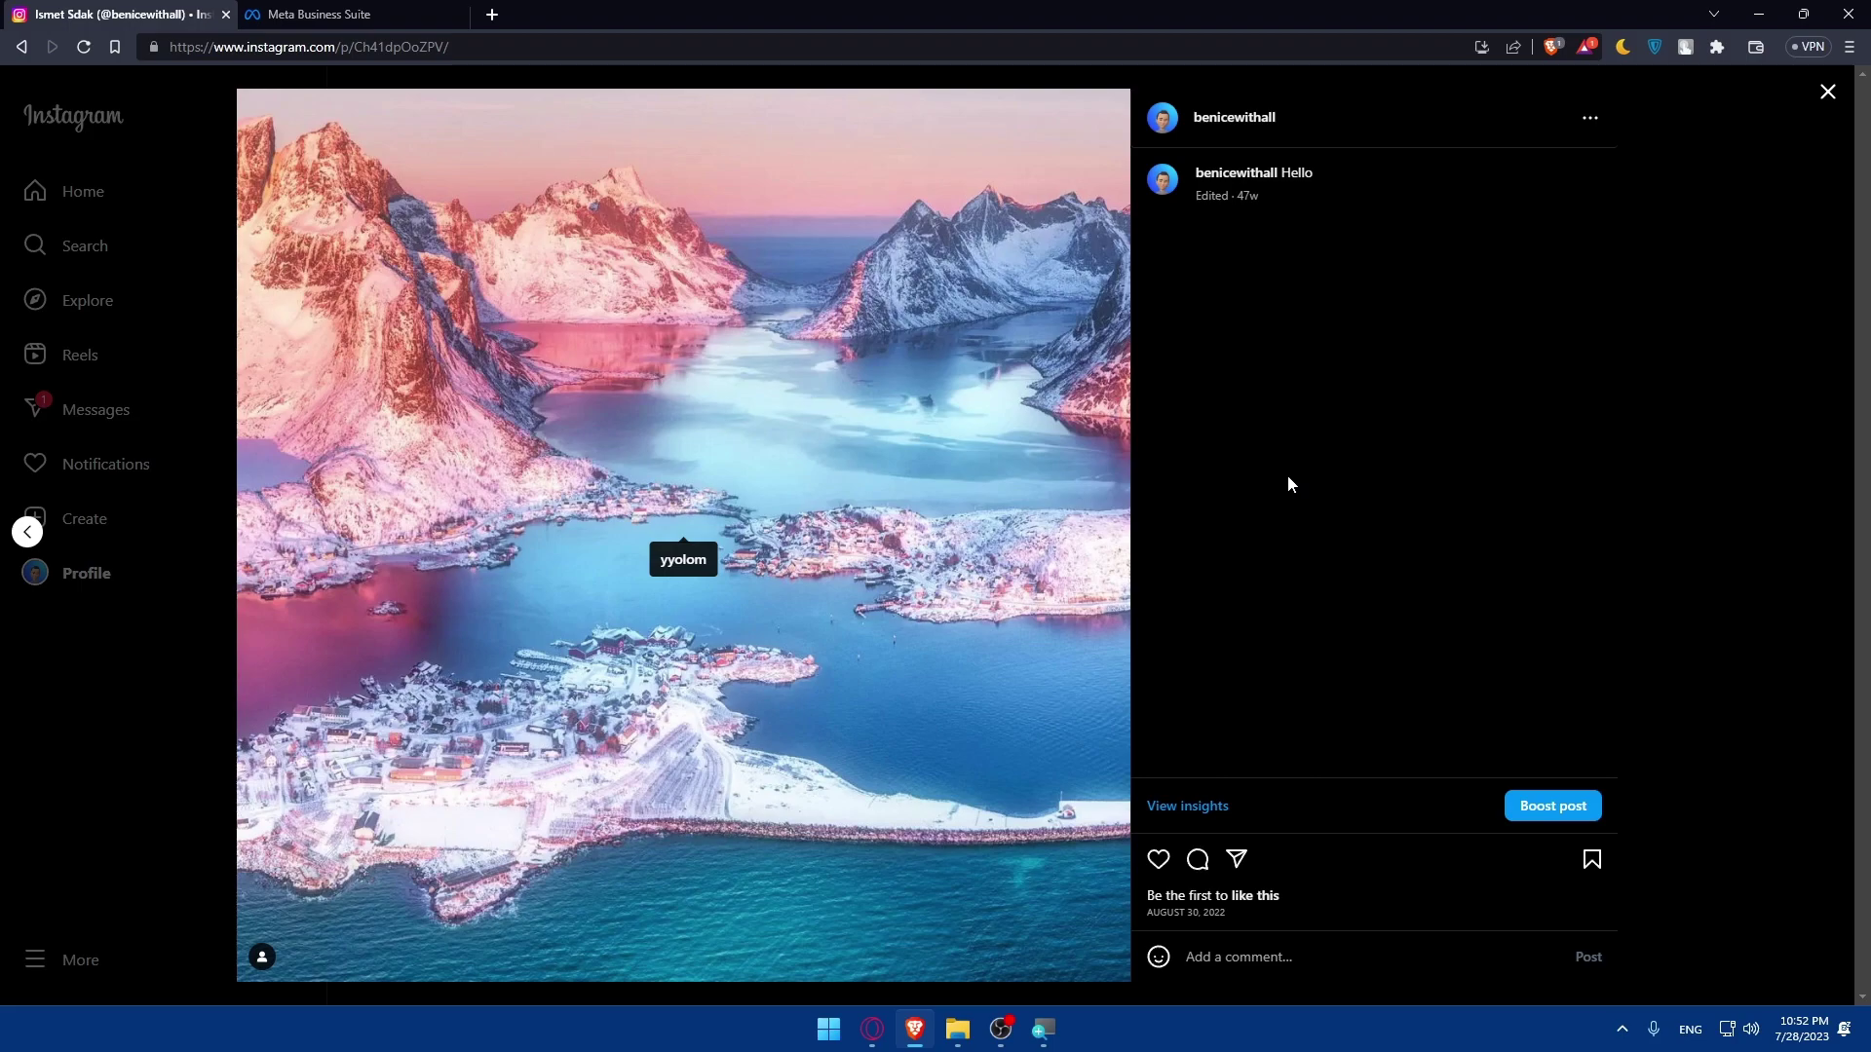
click(939, 501)
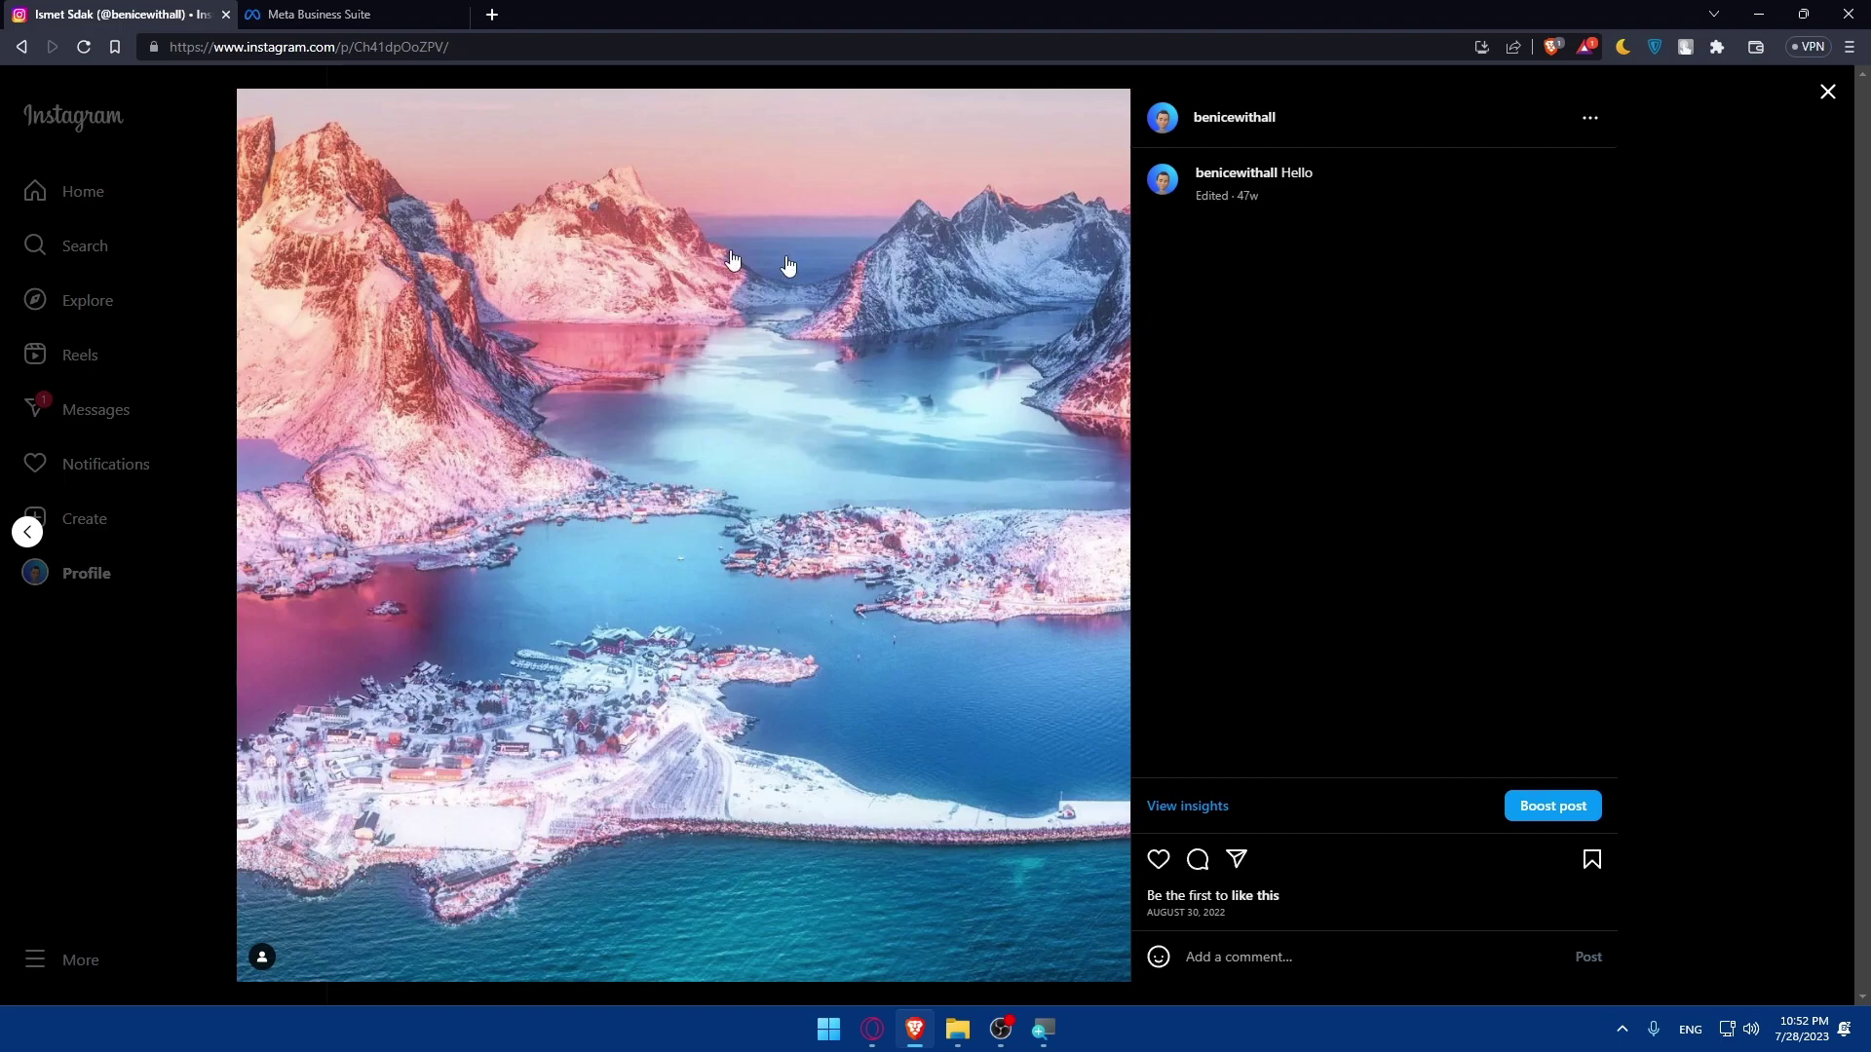
click(1728, 215)
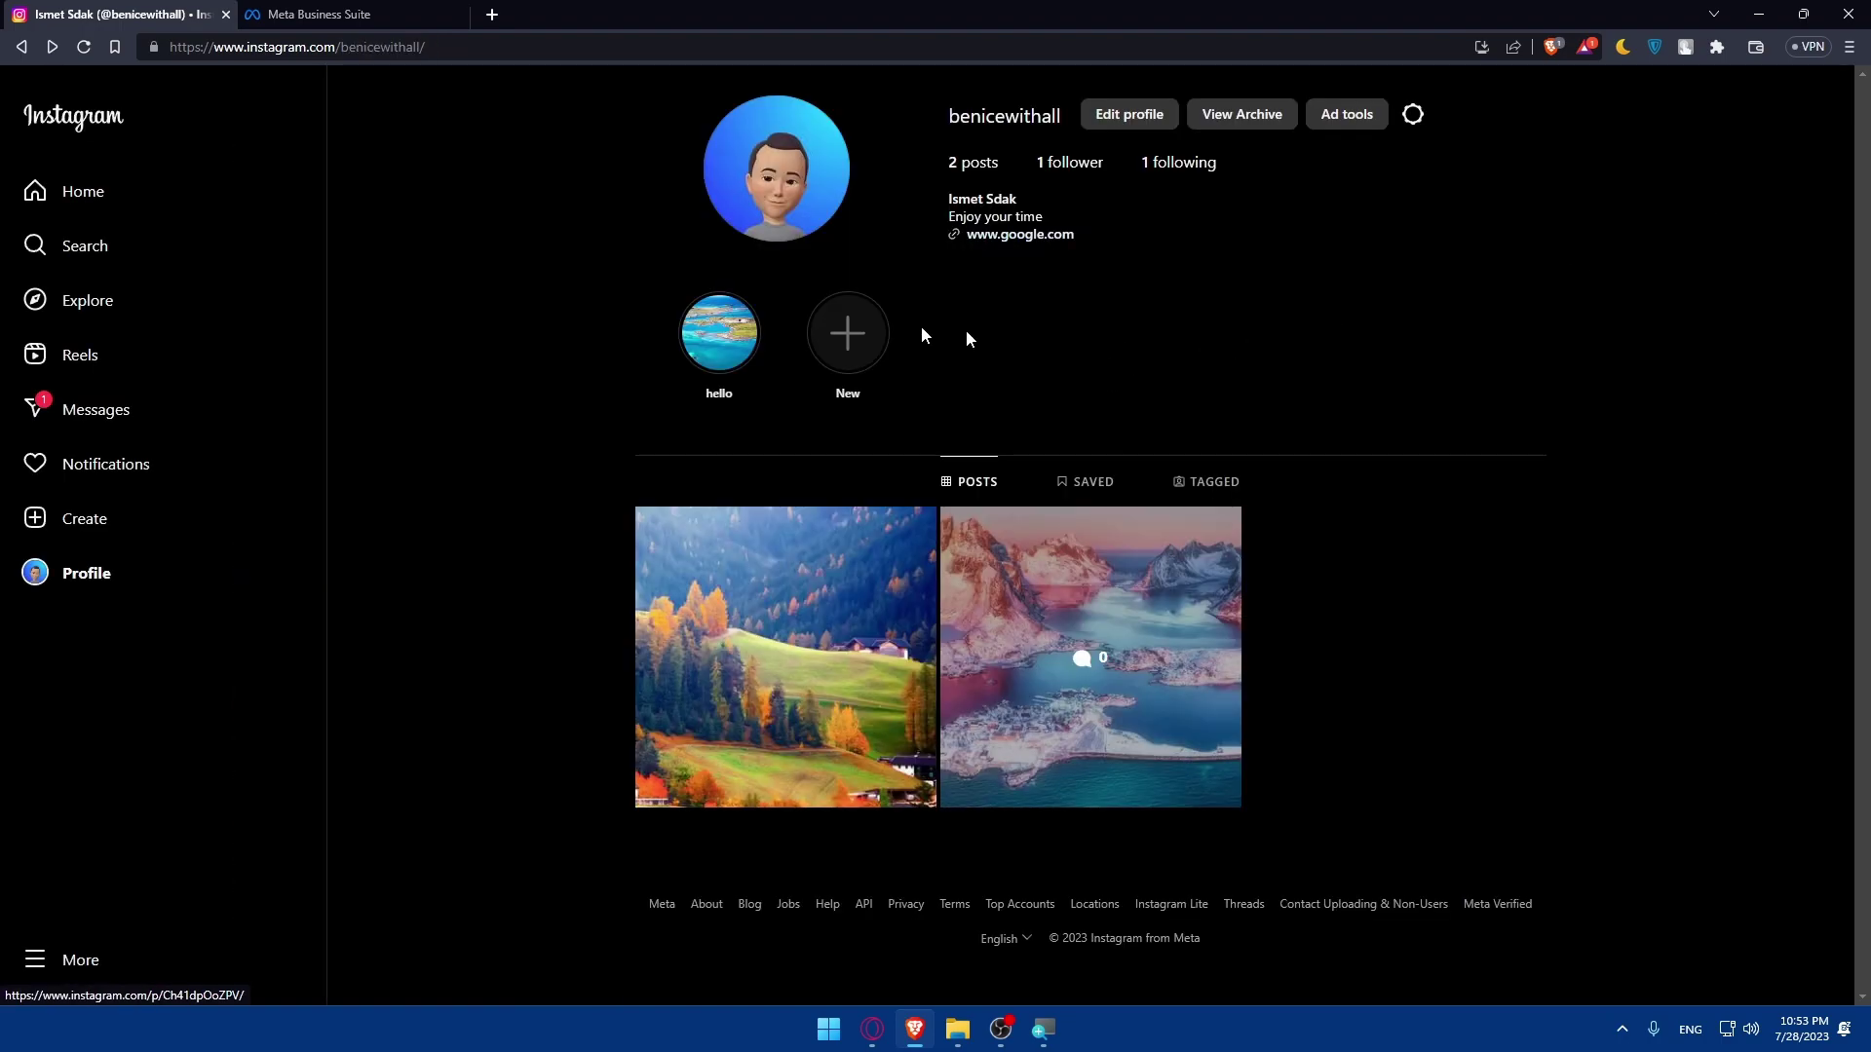
Go to squarespace.com and open the Your Site Title website from My Dashboard
click(493, 15)
text(sq)
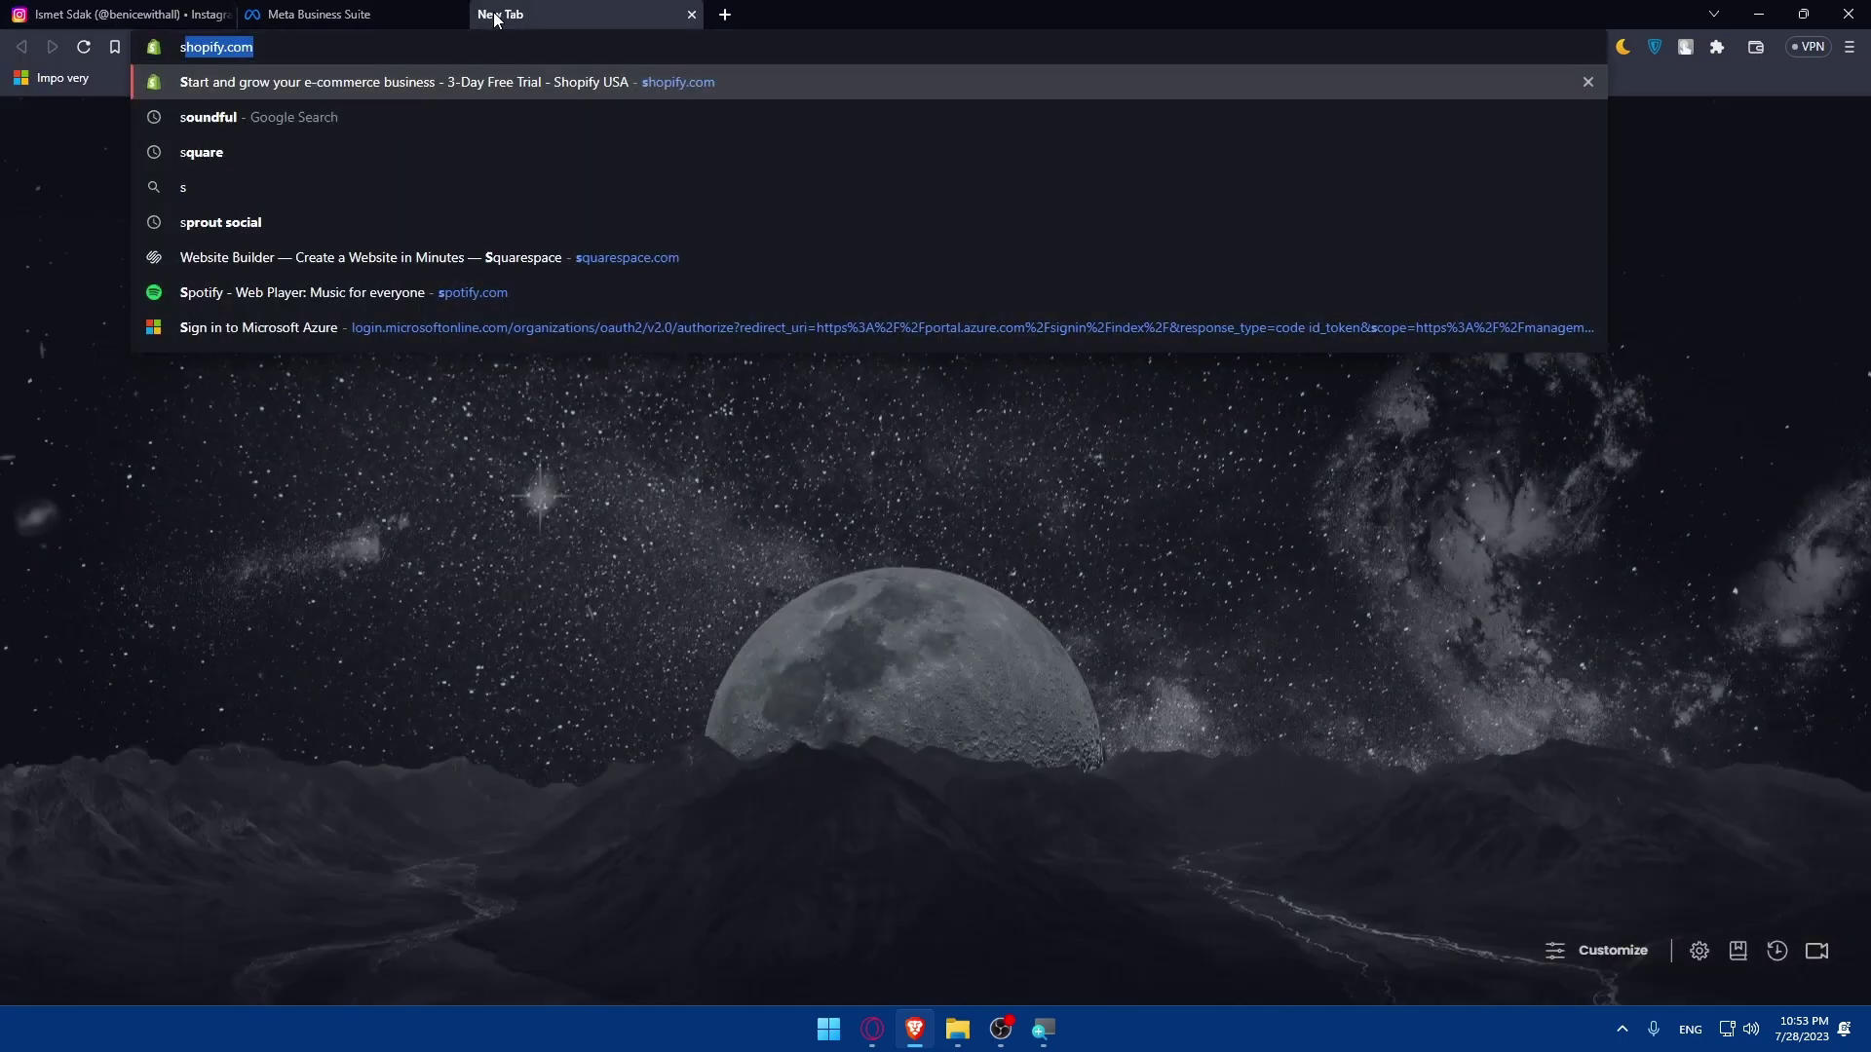
text(aurespace.com)
key(Return)
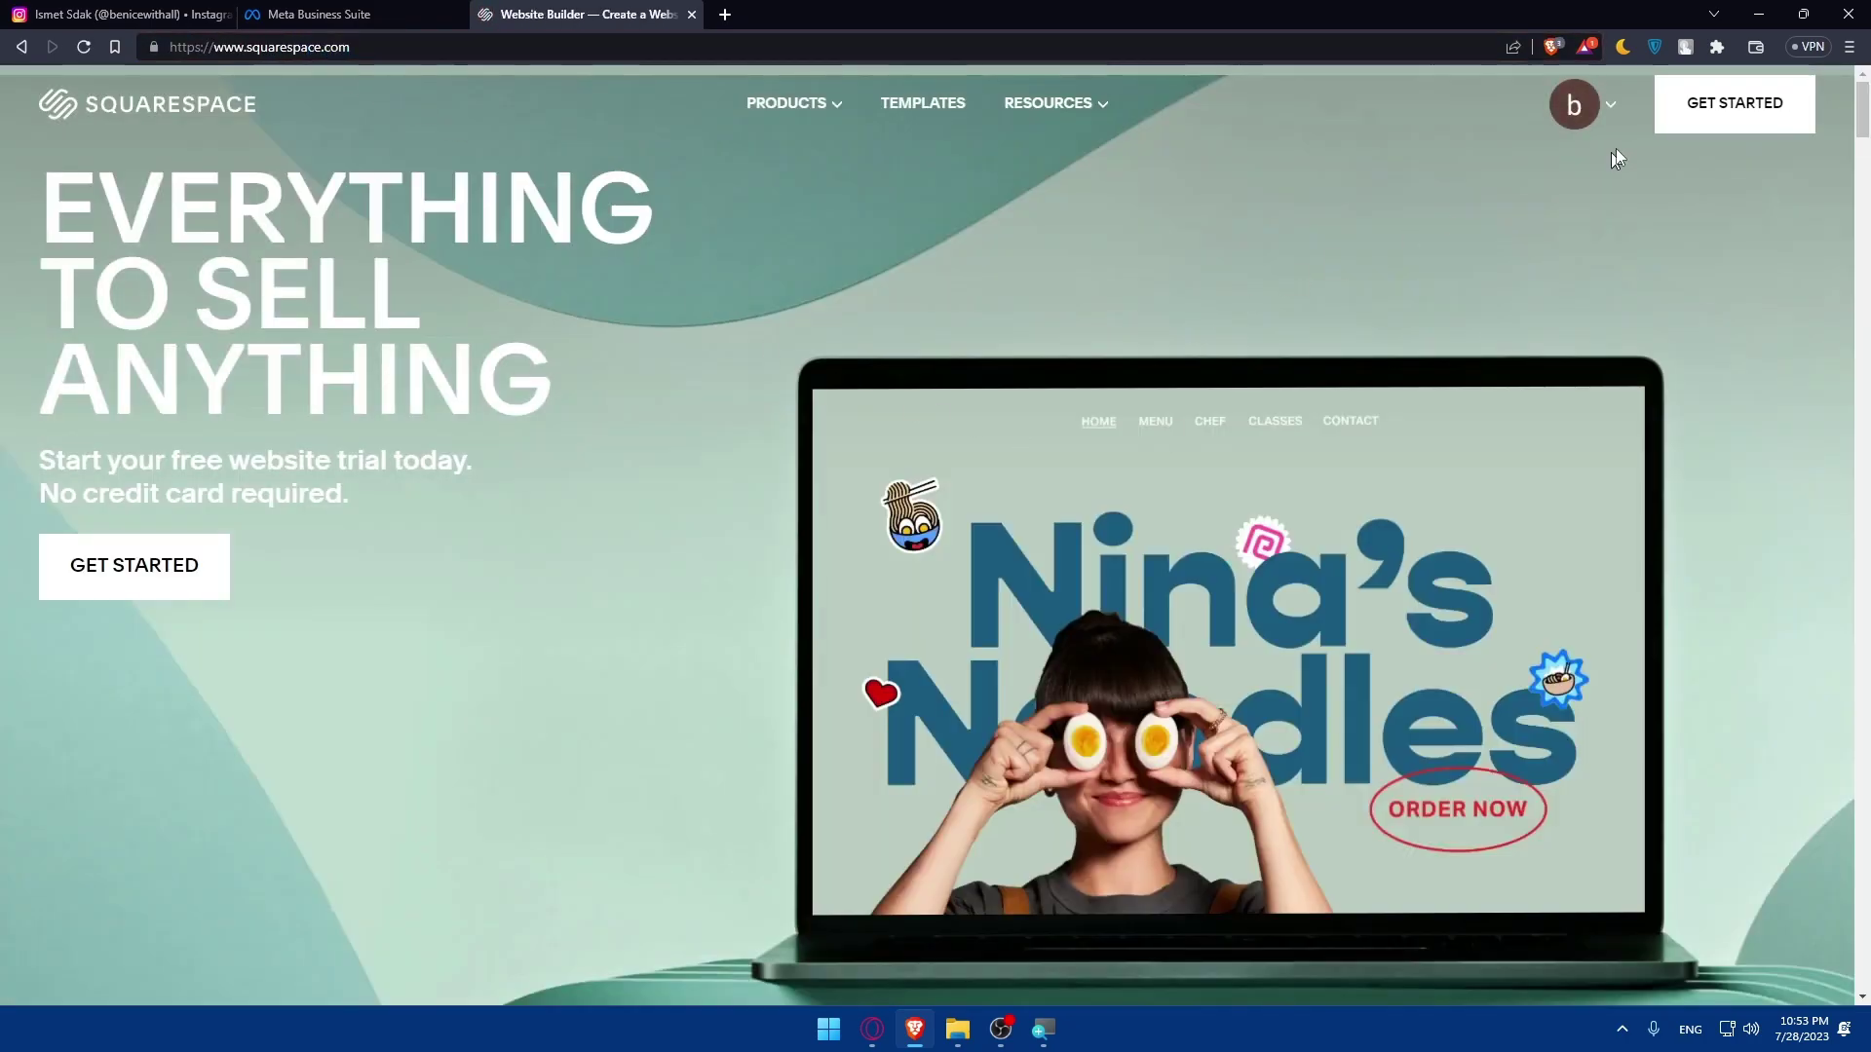
click(1574, 109)
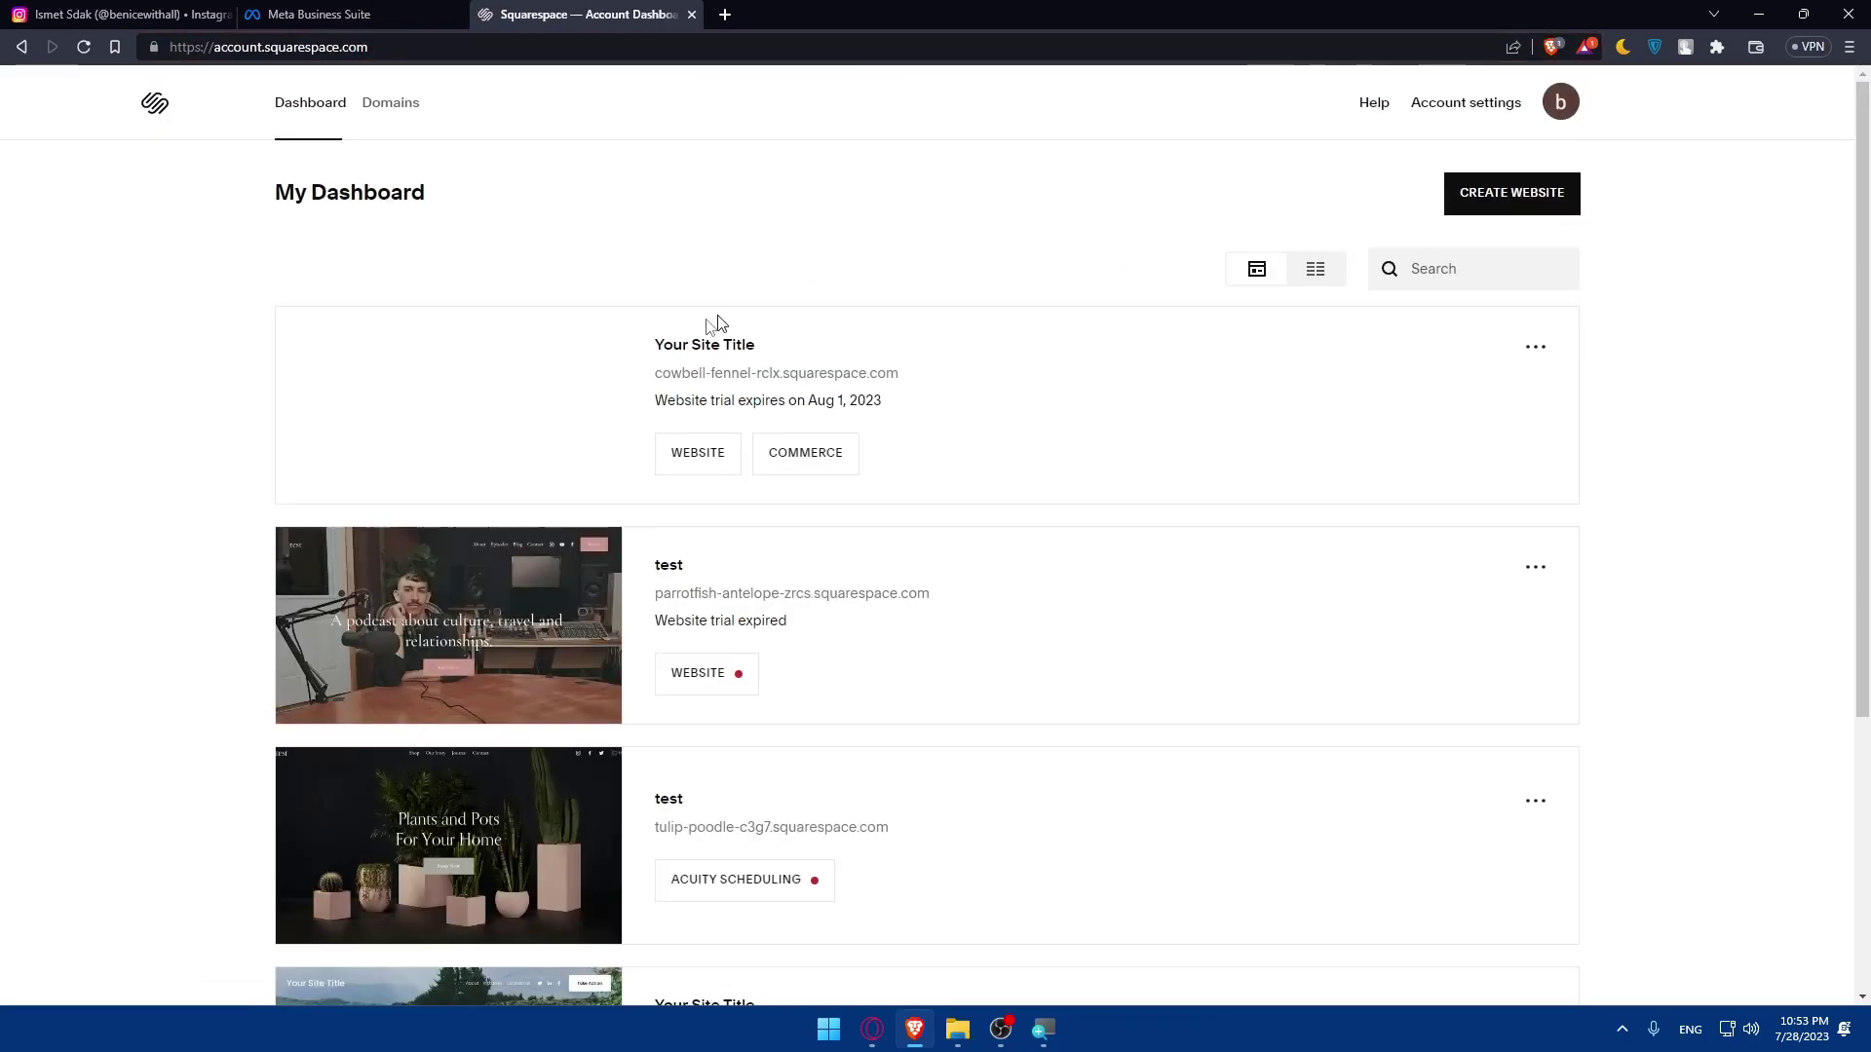
mouse_move(447, 405)
click(535, 419)
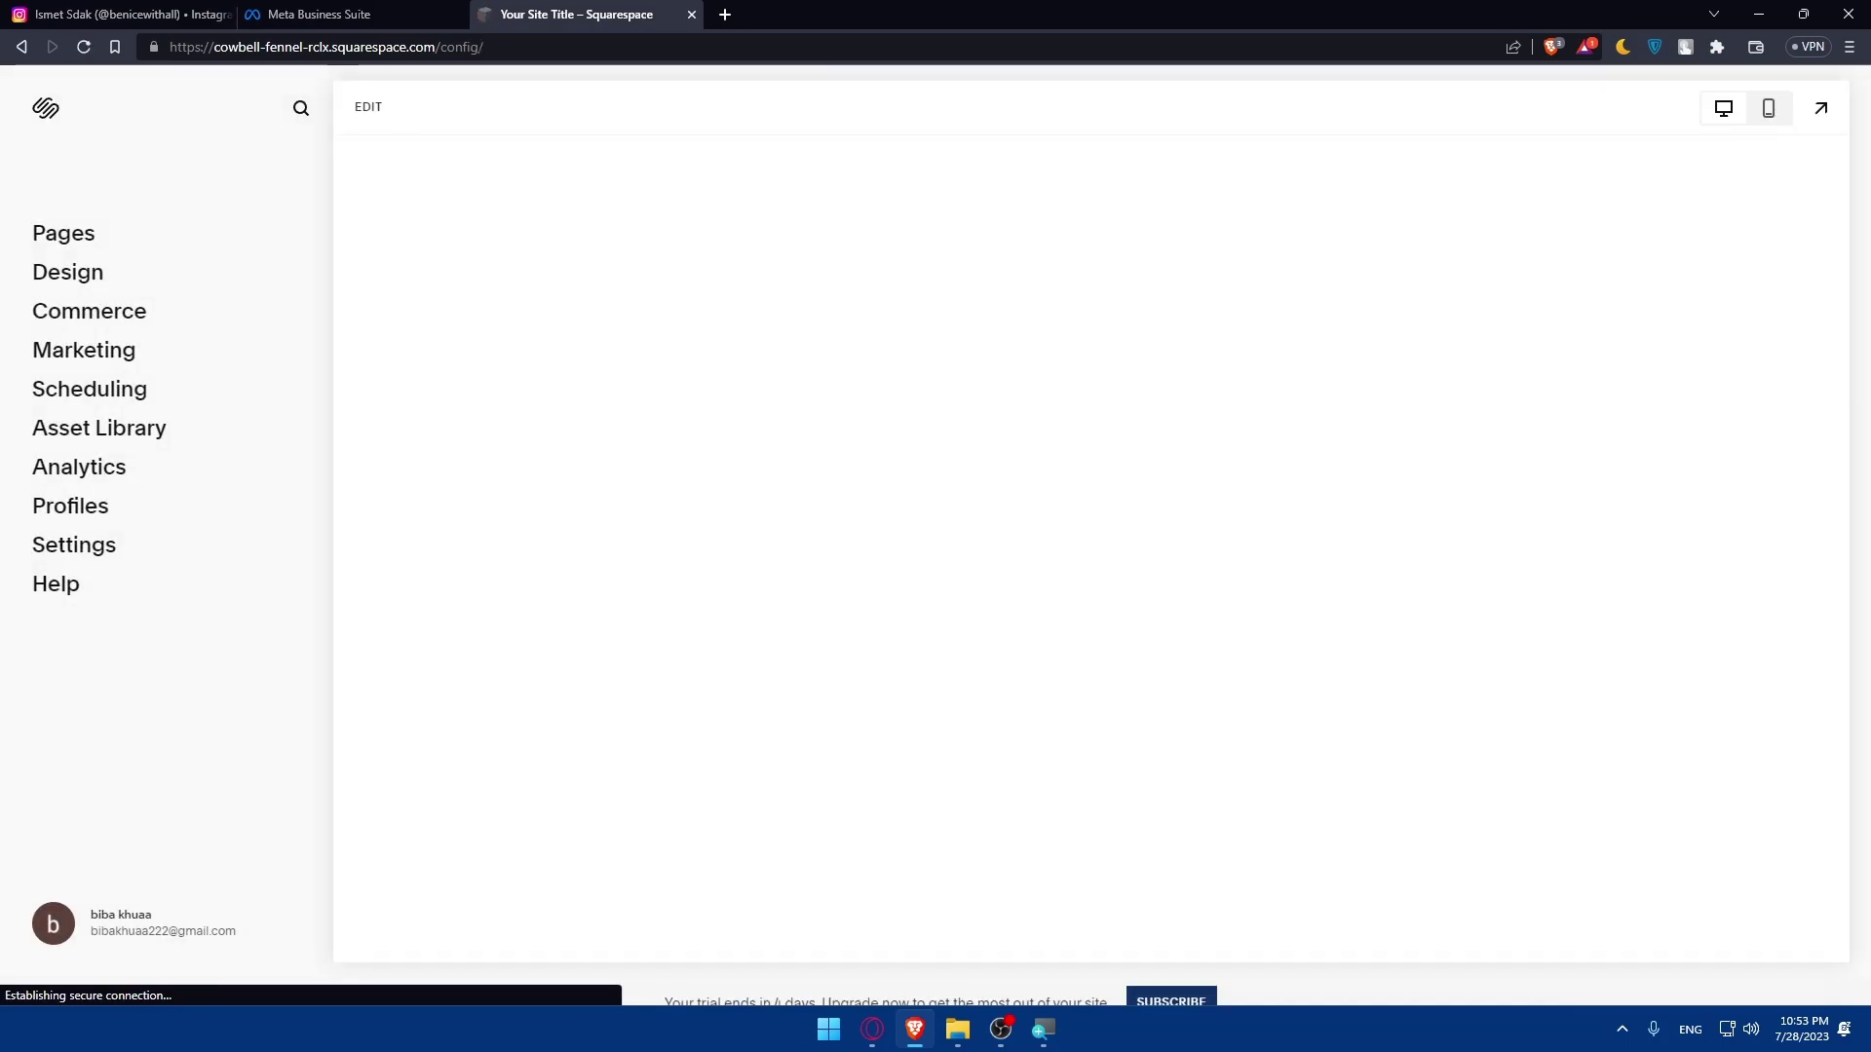
Scroll through the Blog page in the editor, then exit without making changes
scroll(1030, 604, down, 5)
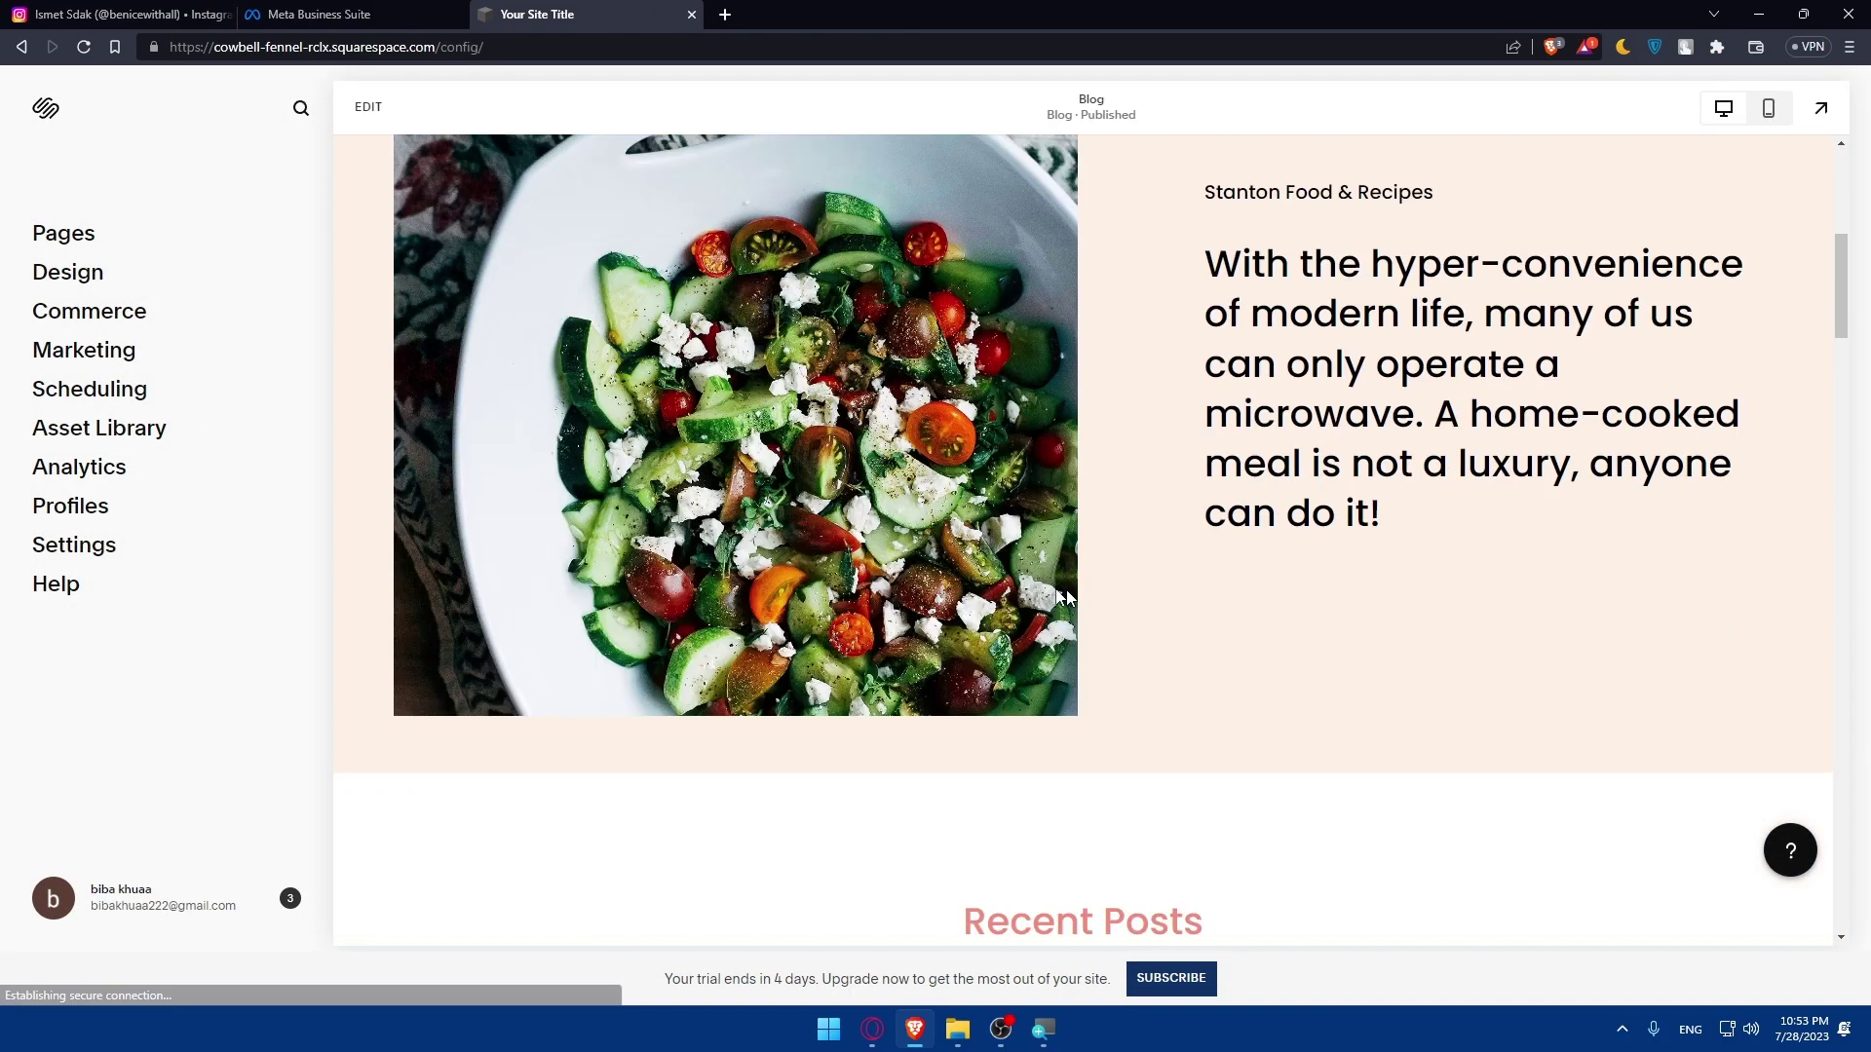
scroll(1047, 497, down, 5)
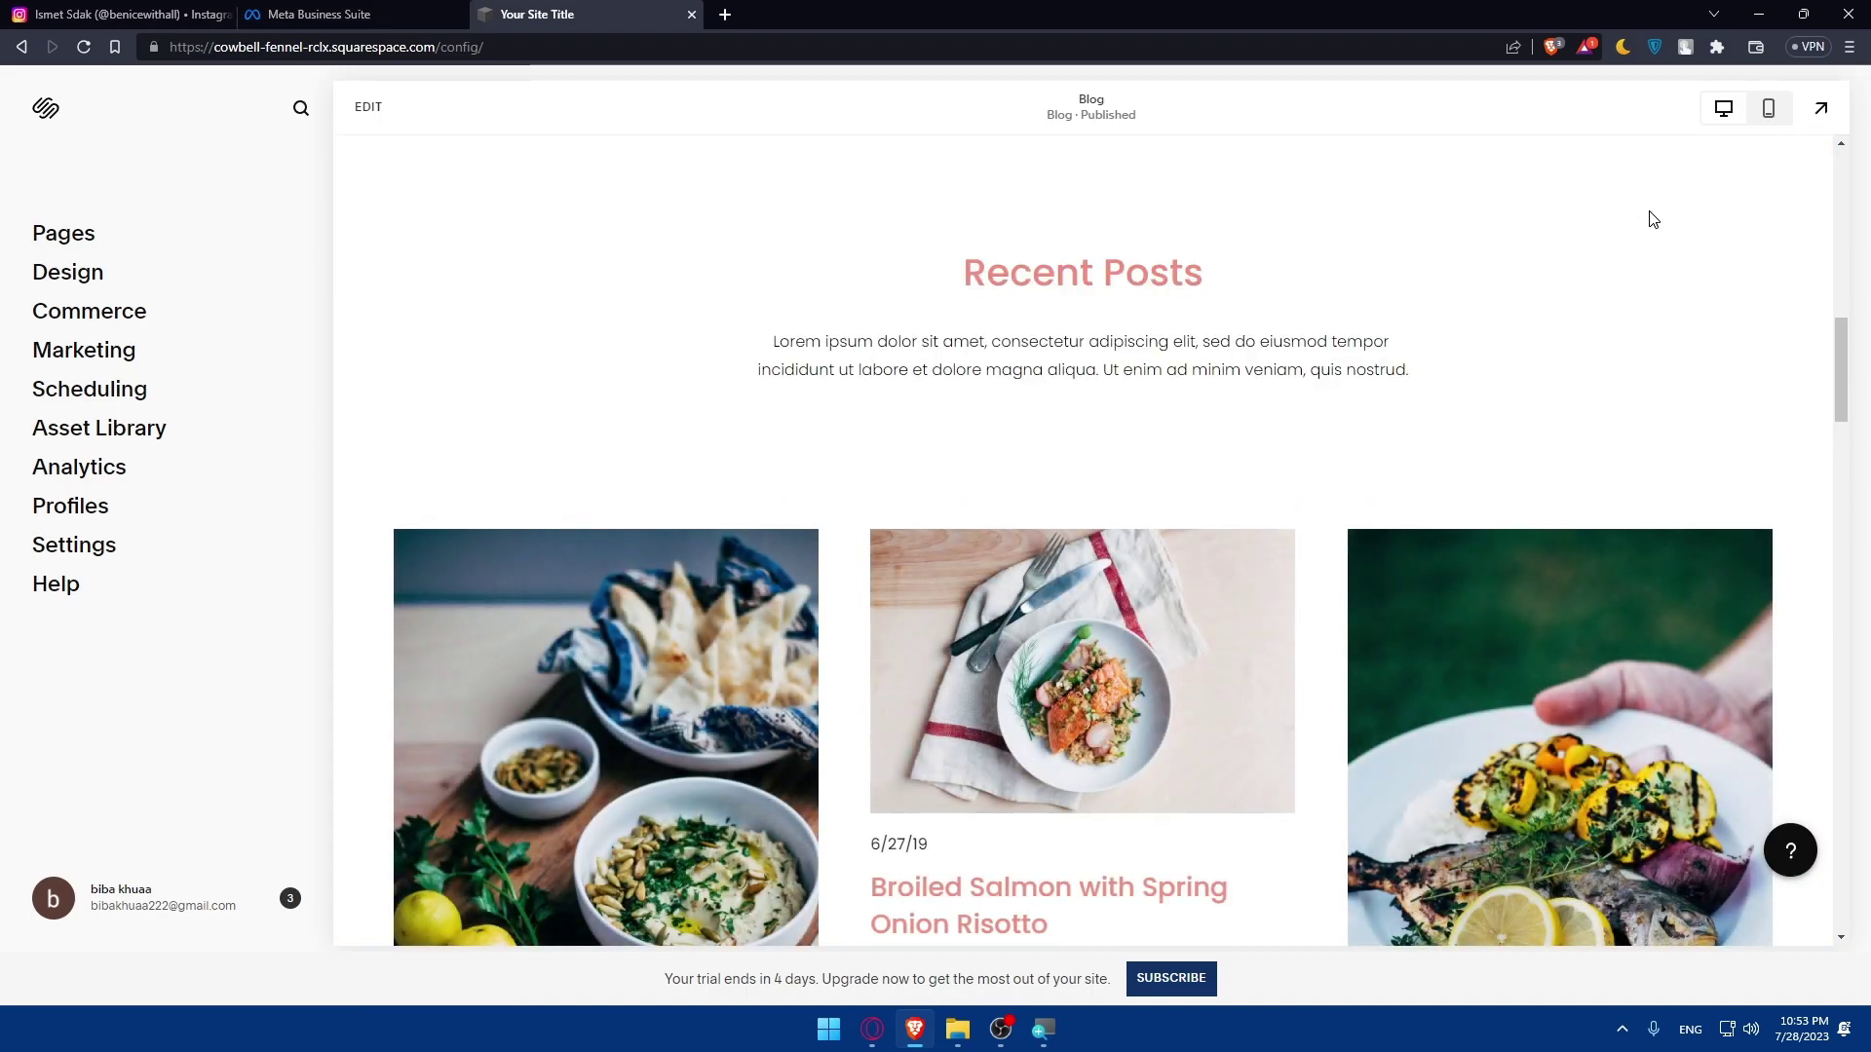
click(1442, 265)
scroll(1115, 347, down, 3)
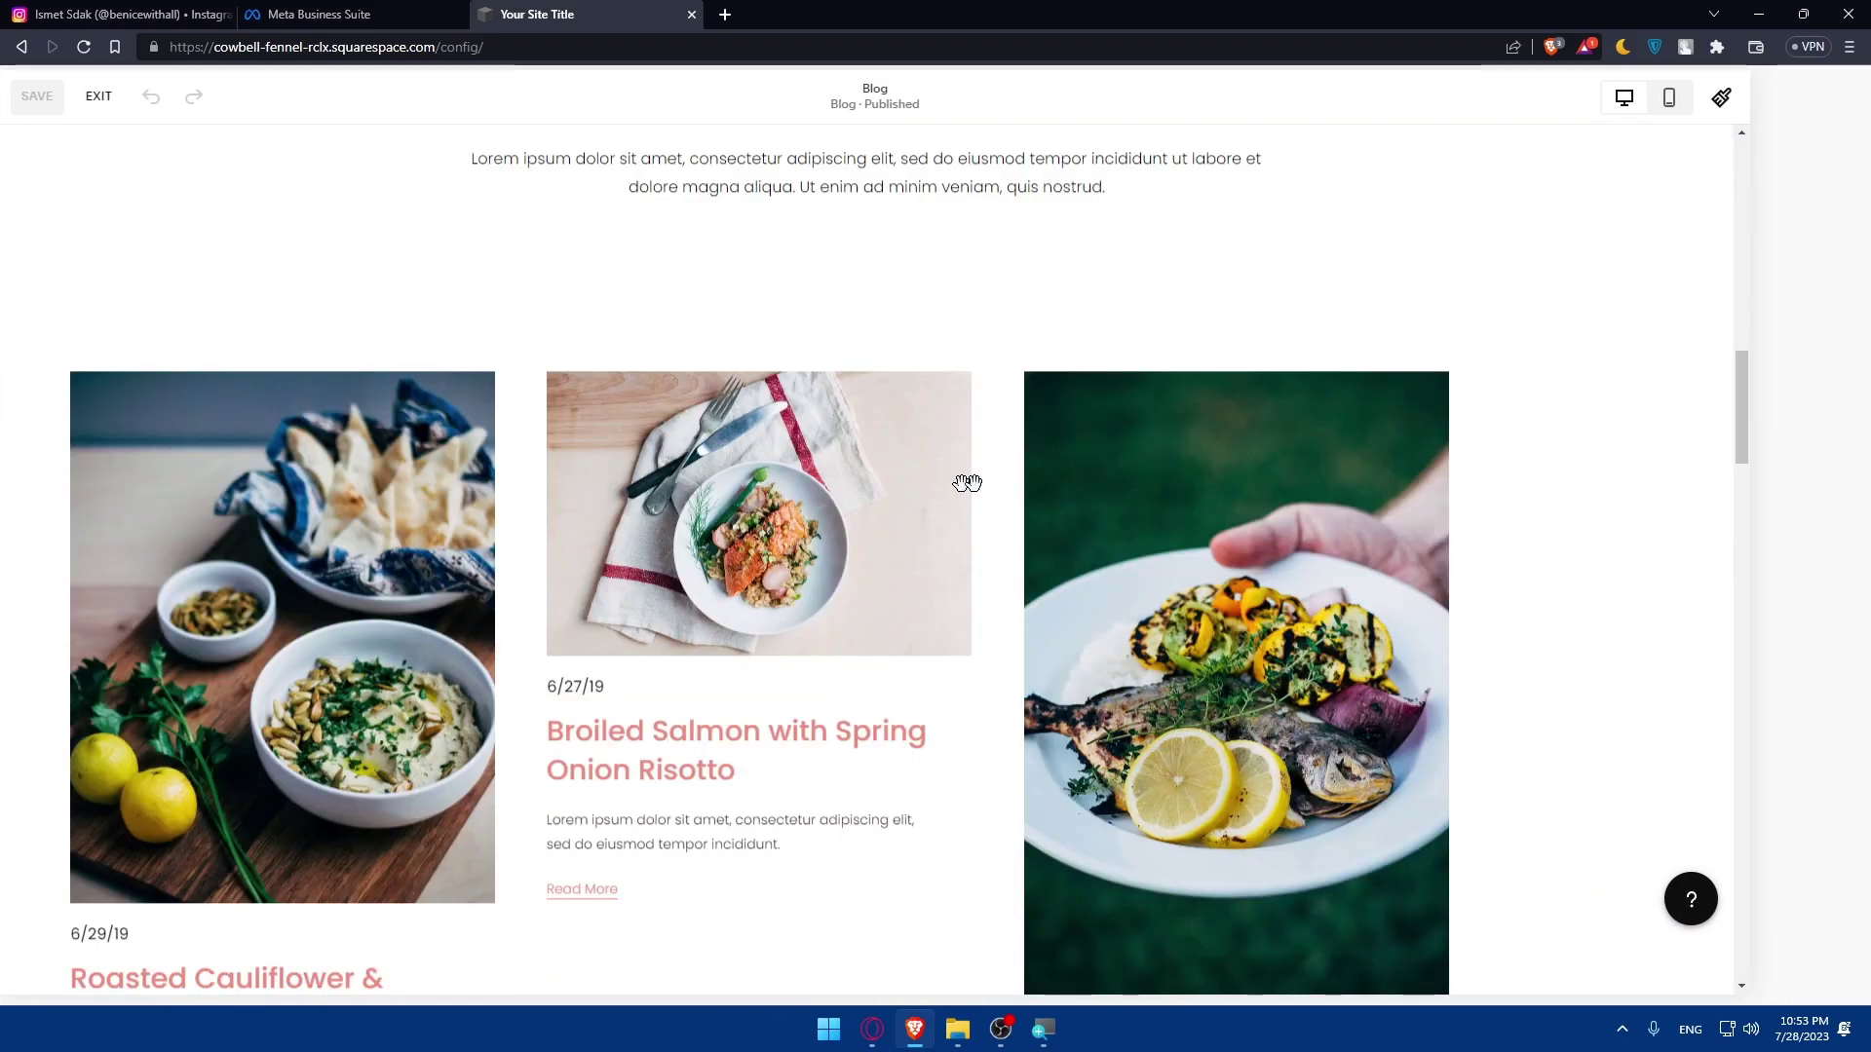
scroll(974, 487, down, 7)
scroll(1192, 522, down, 5)
scroll(1166, 402, down, 8)
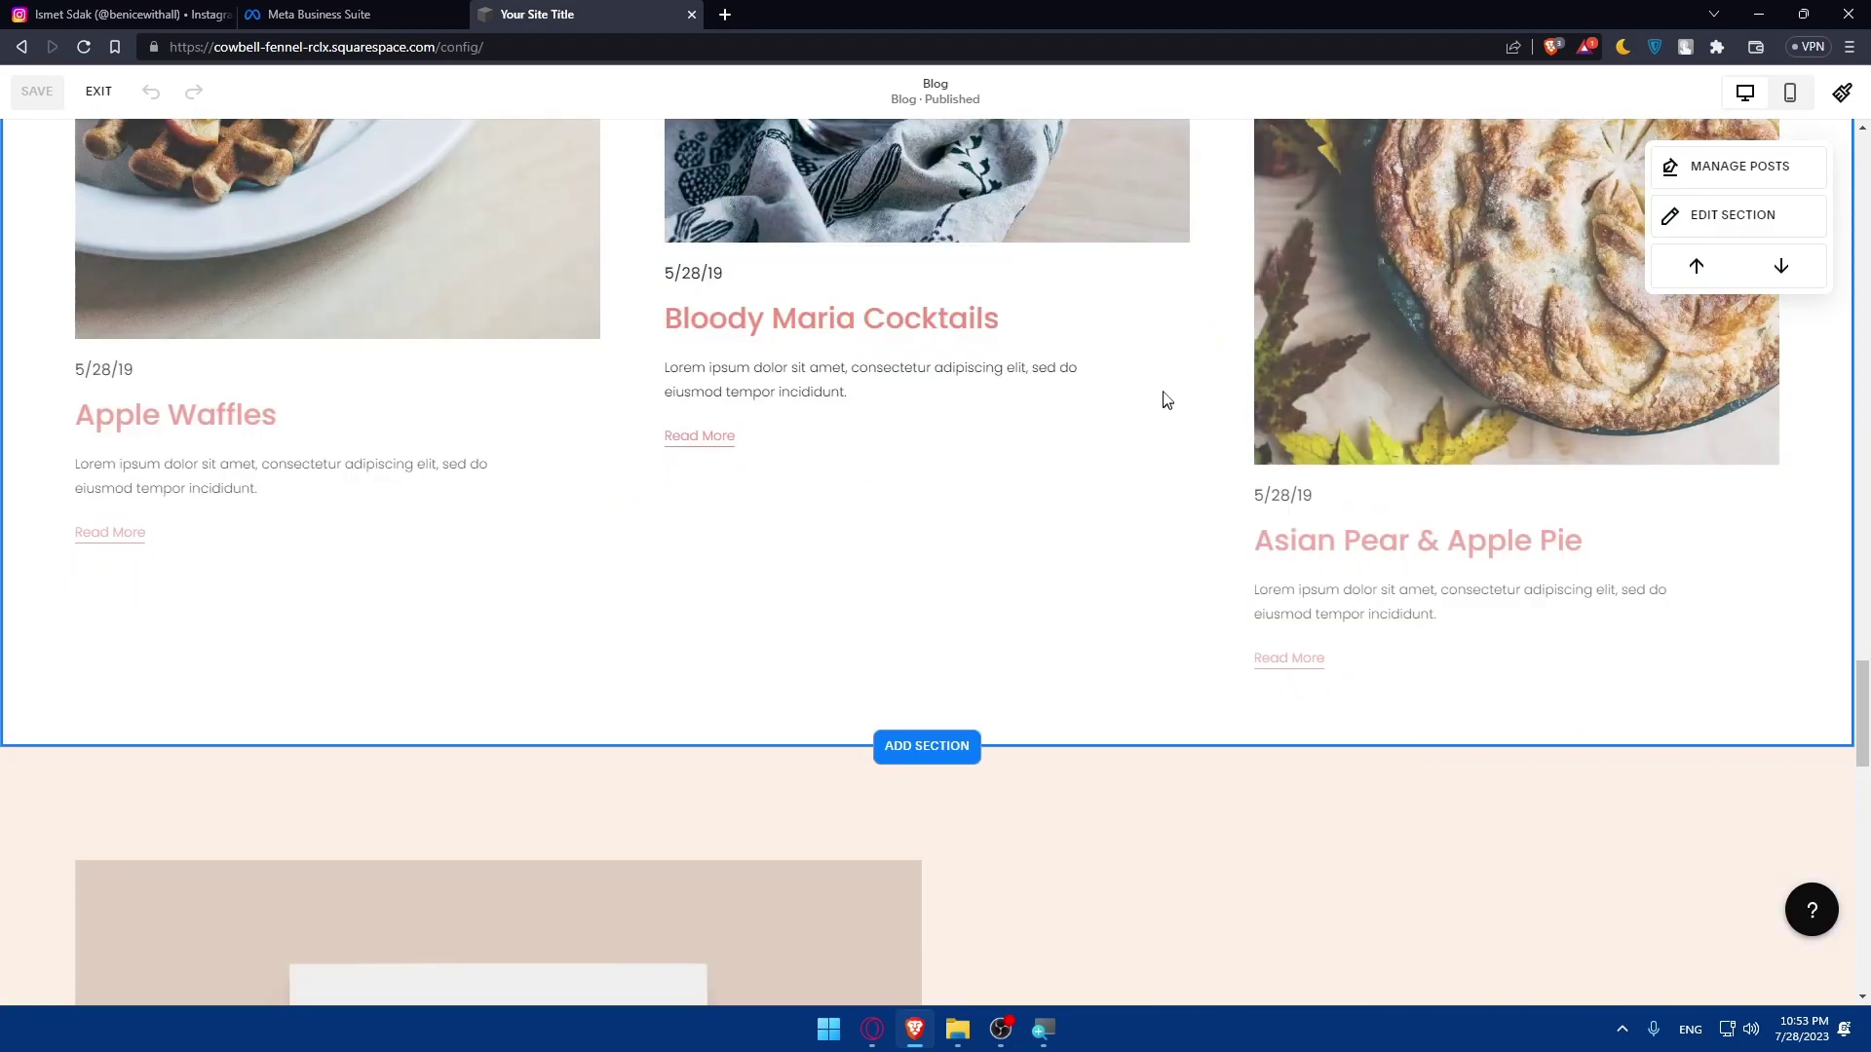
scroll(1172, 382, down, 10)
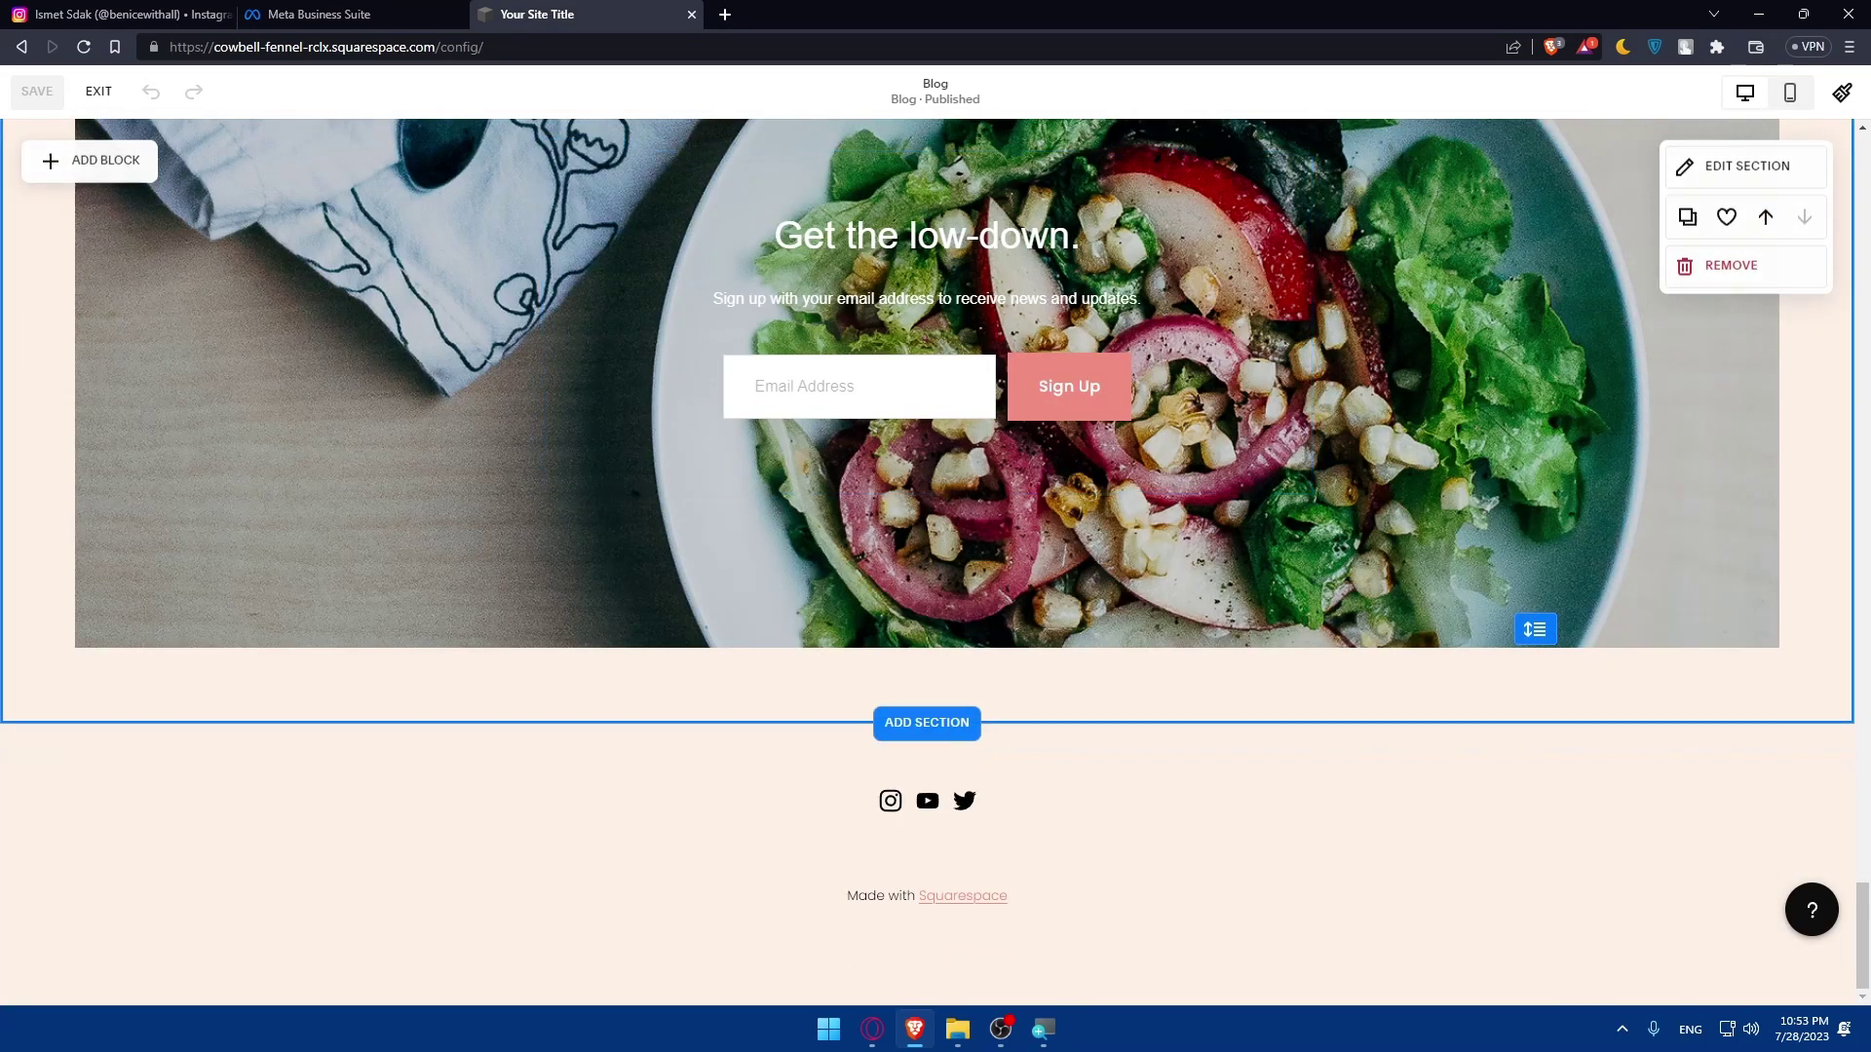
click(98, 91)
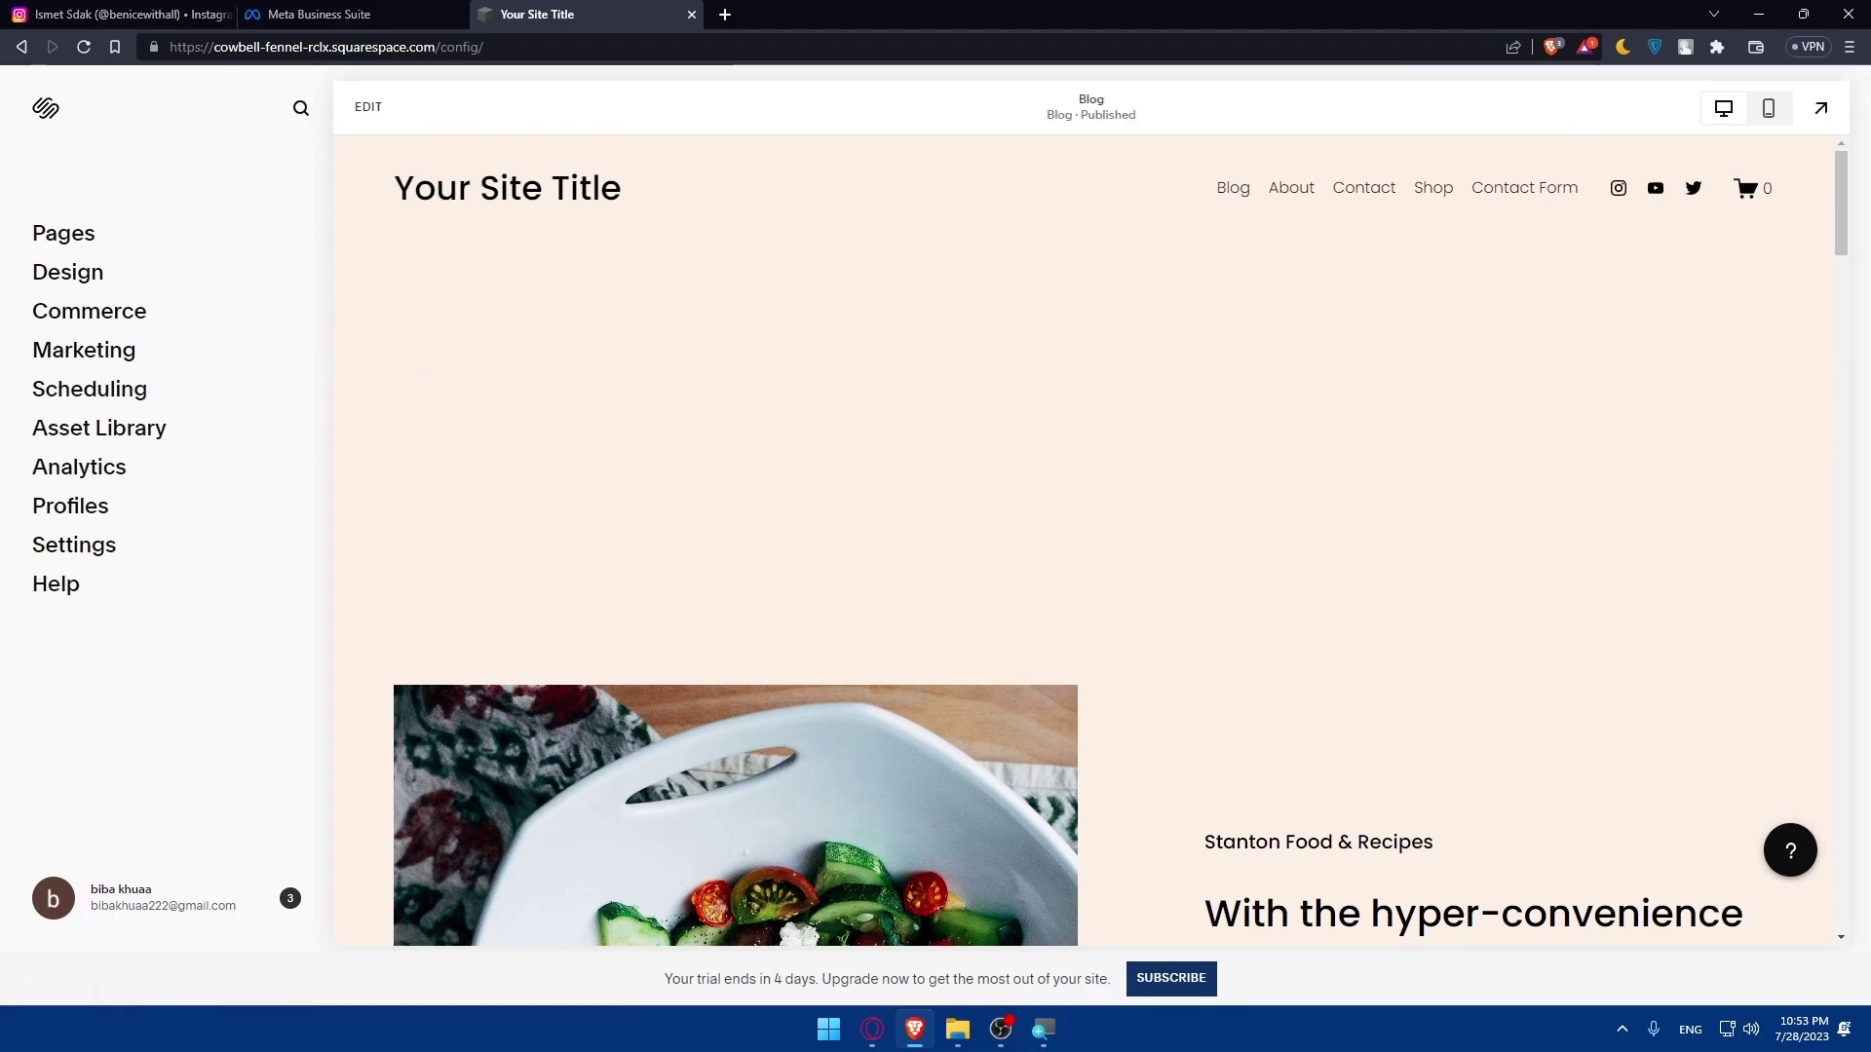
View the site's Marketing > SEO Appearance settings, then return to Meta Business Suite
click(104, 349)
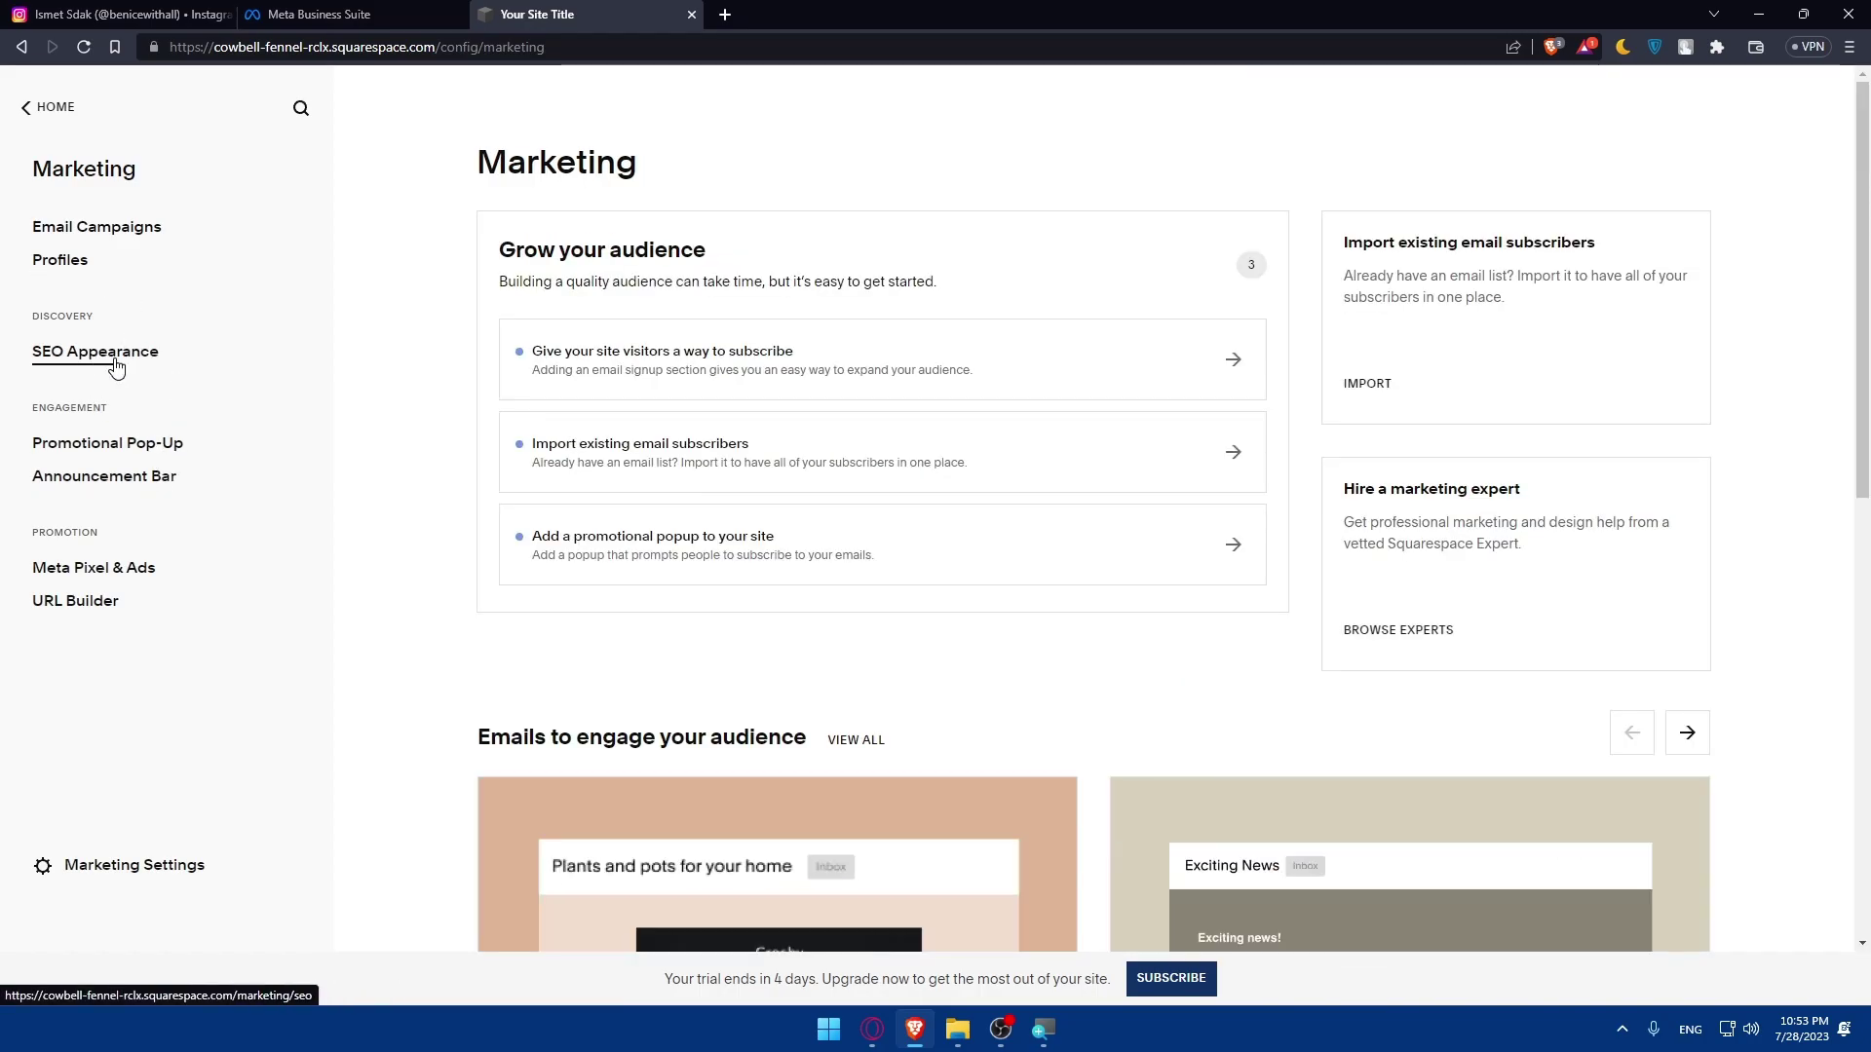
click(116, 366)
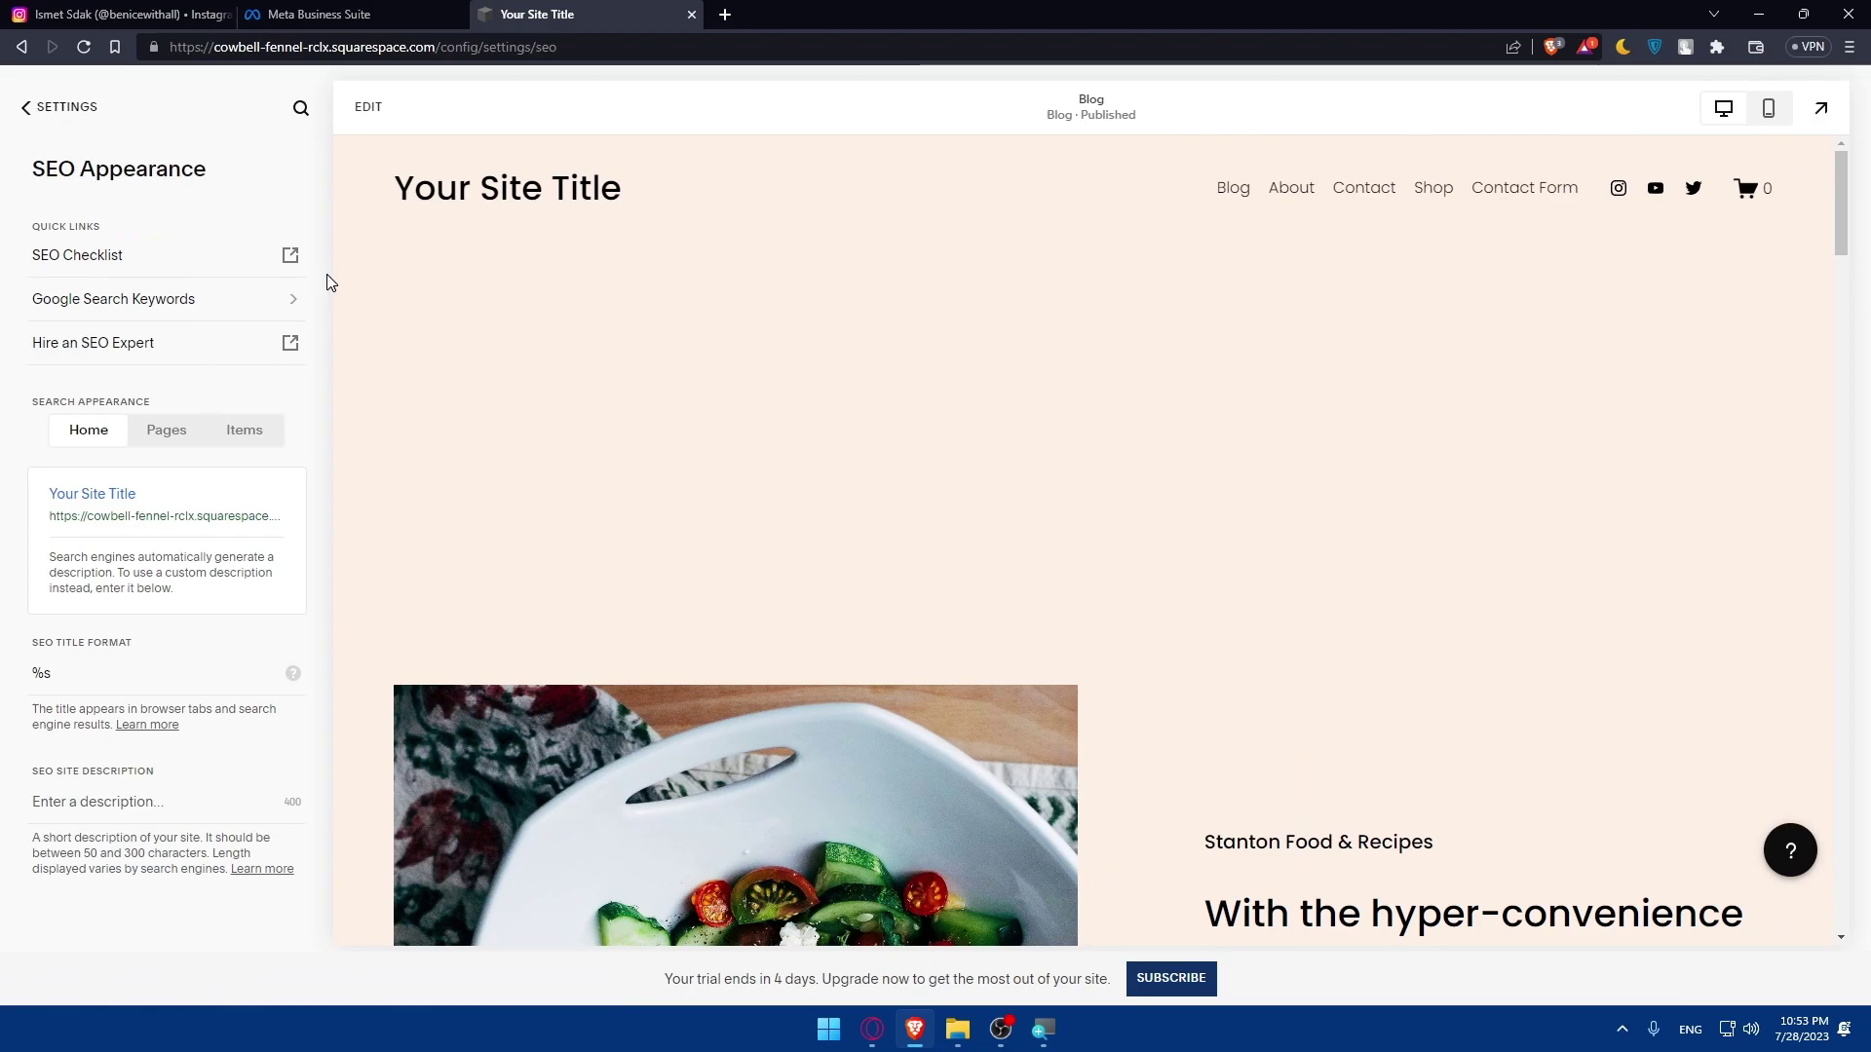
click(322, 11)
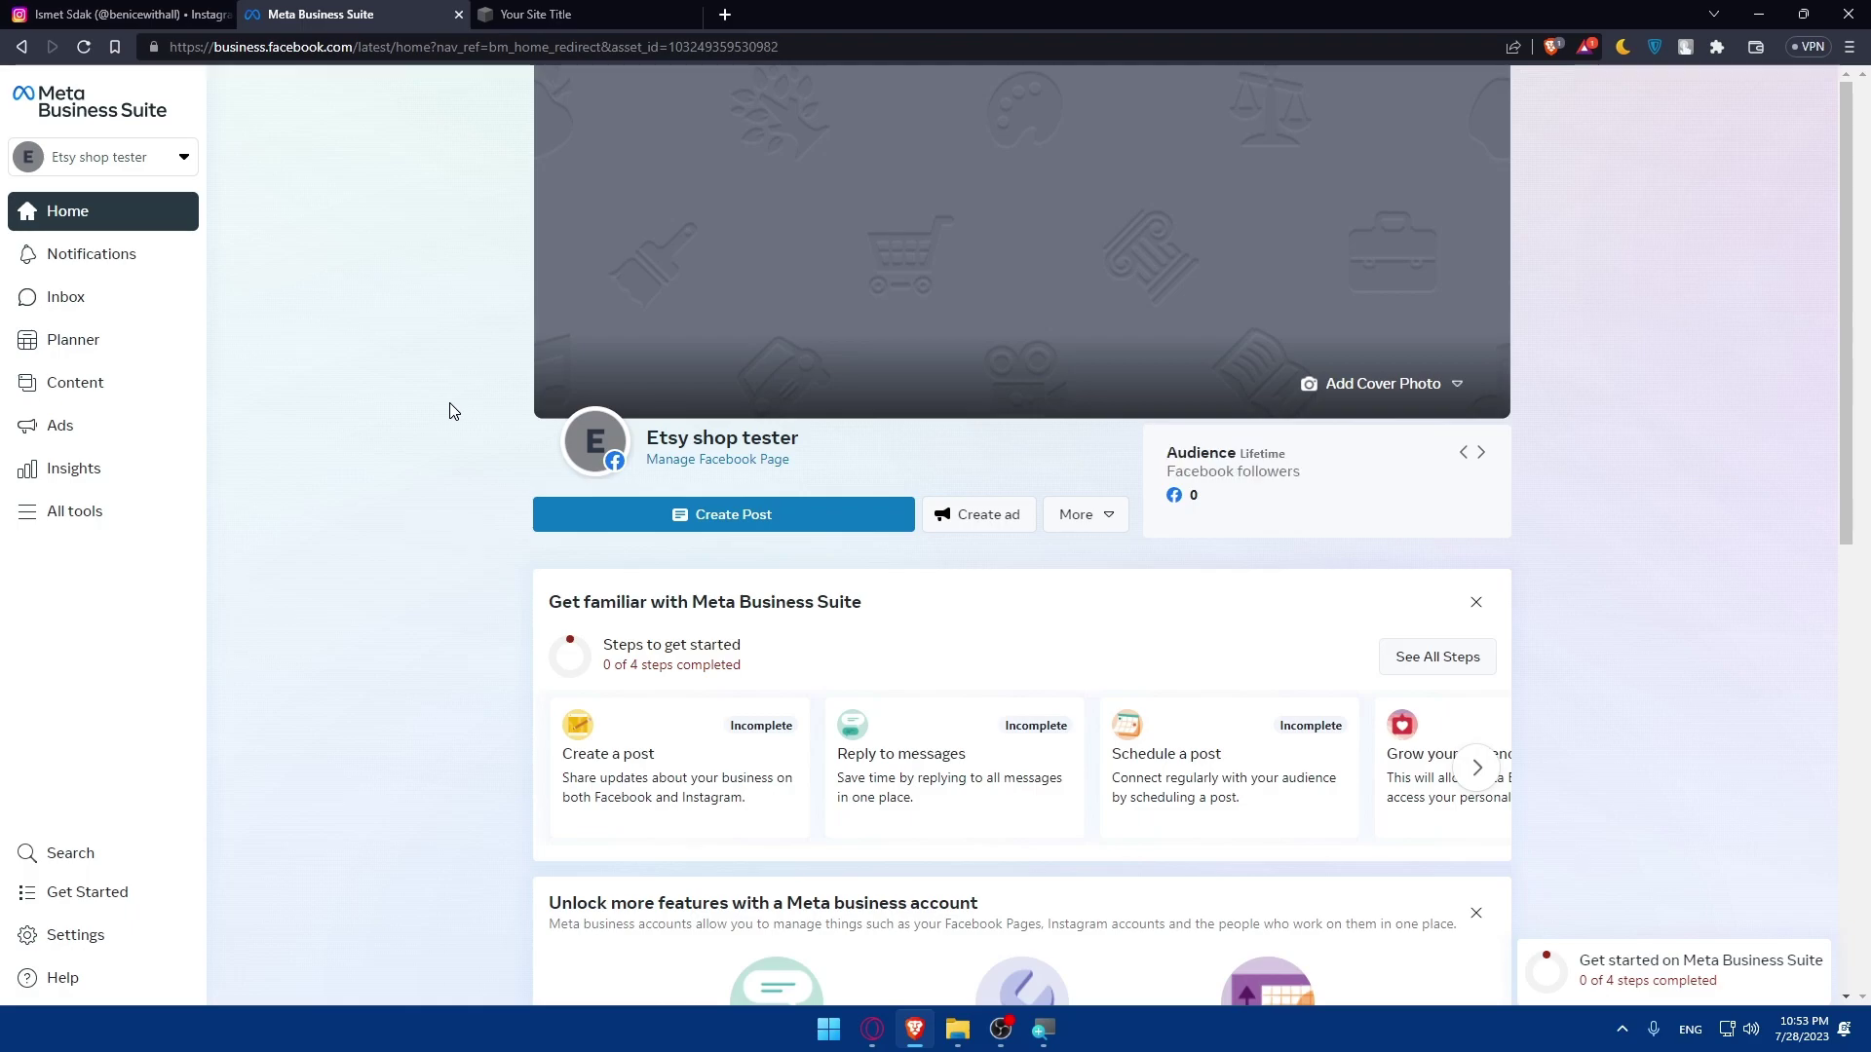
Preview the Ads Create ad goals, cancel without picking one, and view Insights' last-week review
click(101, 427)
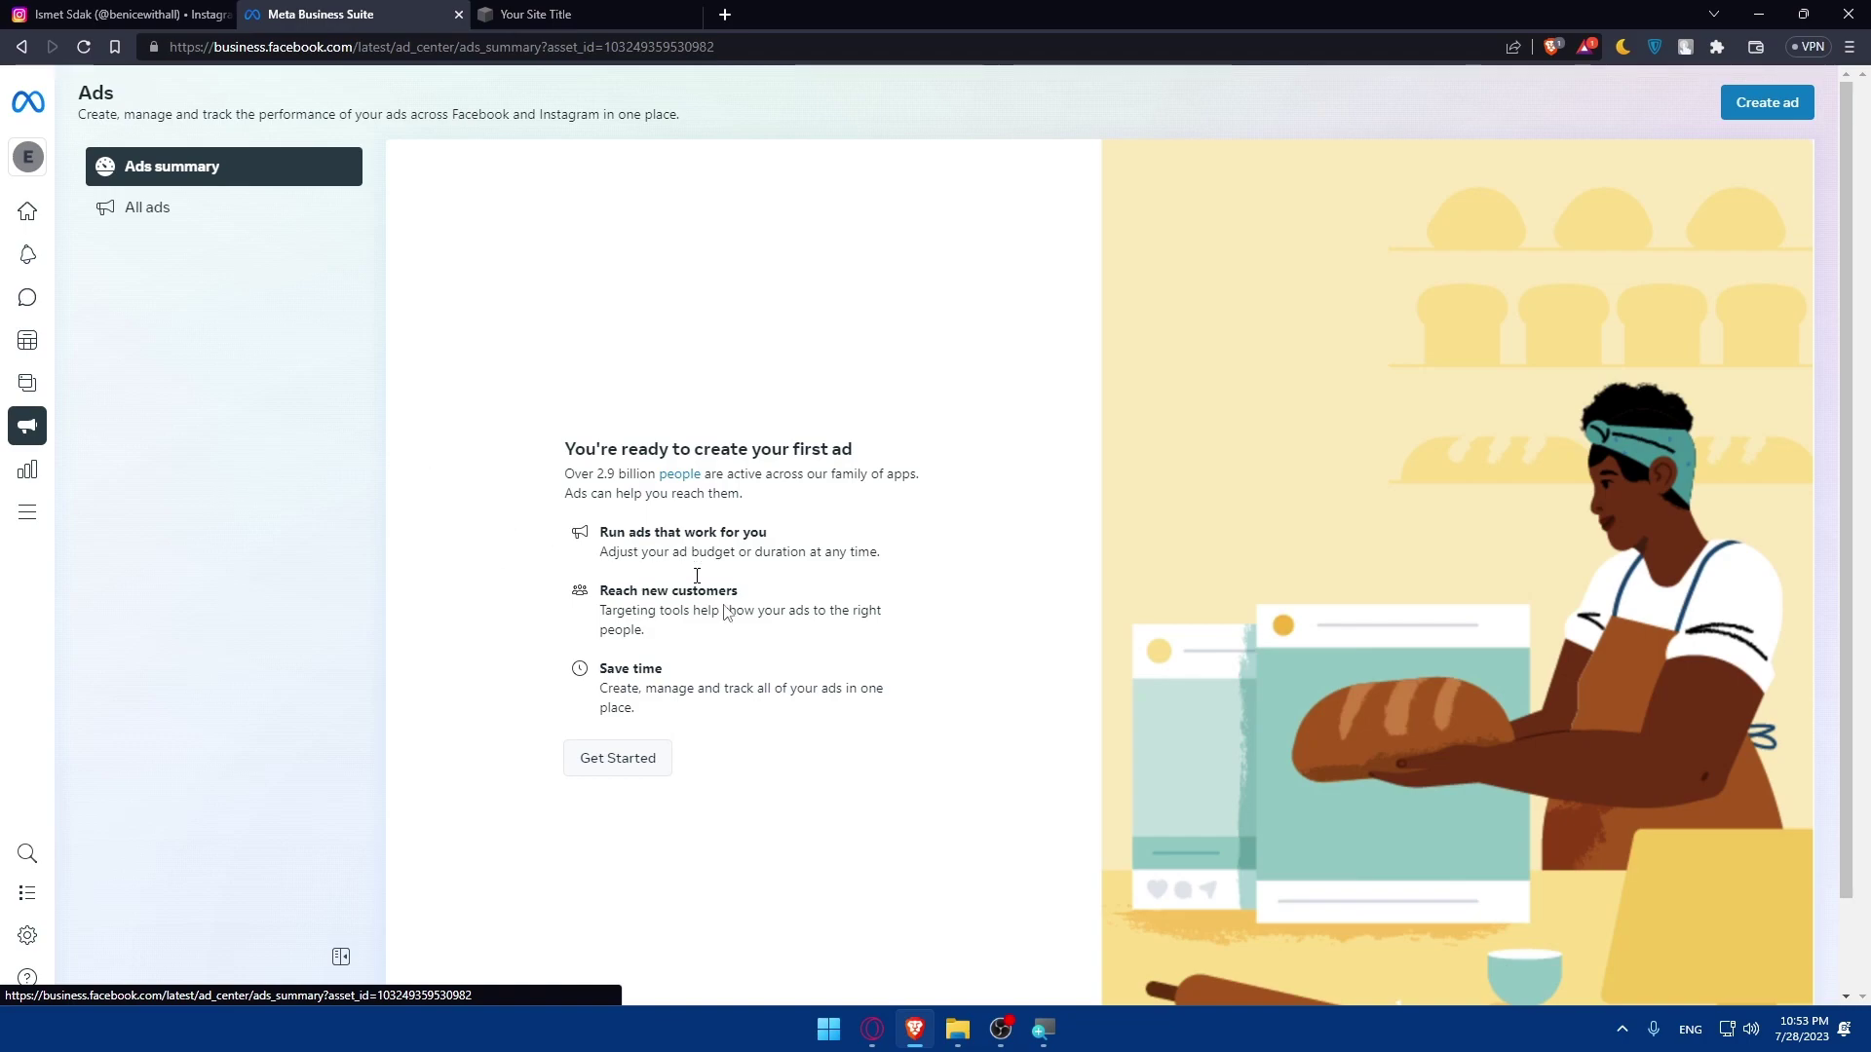
click(625, 762)
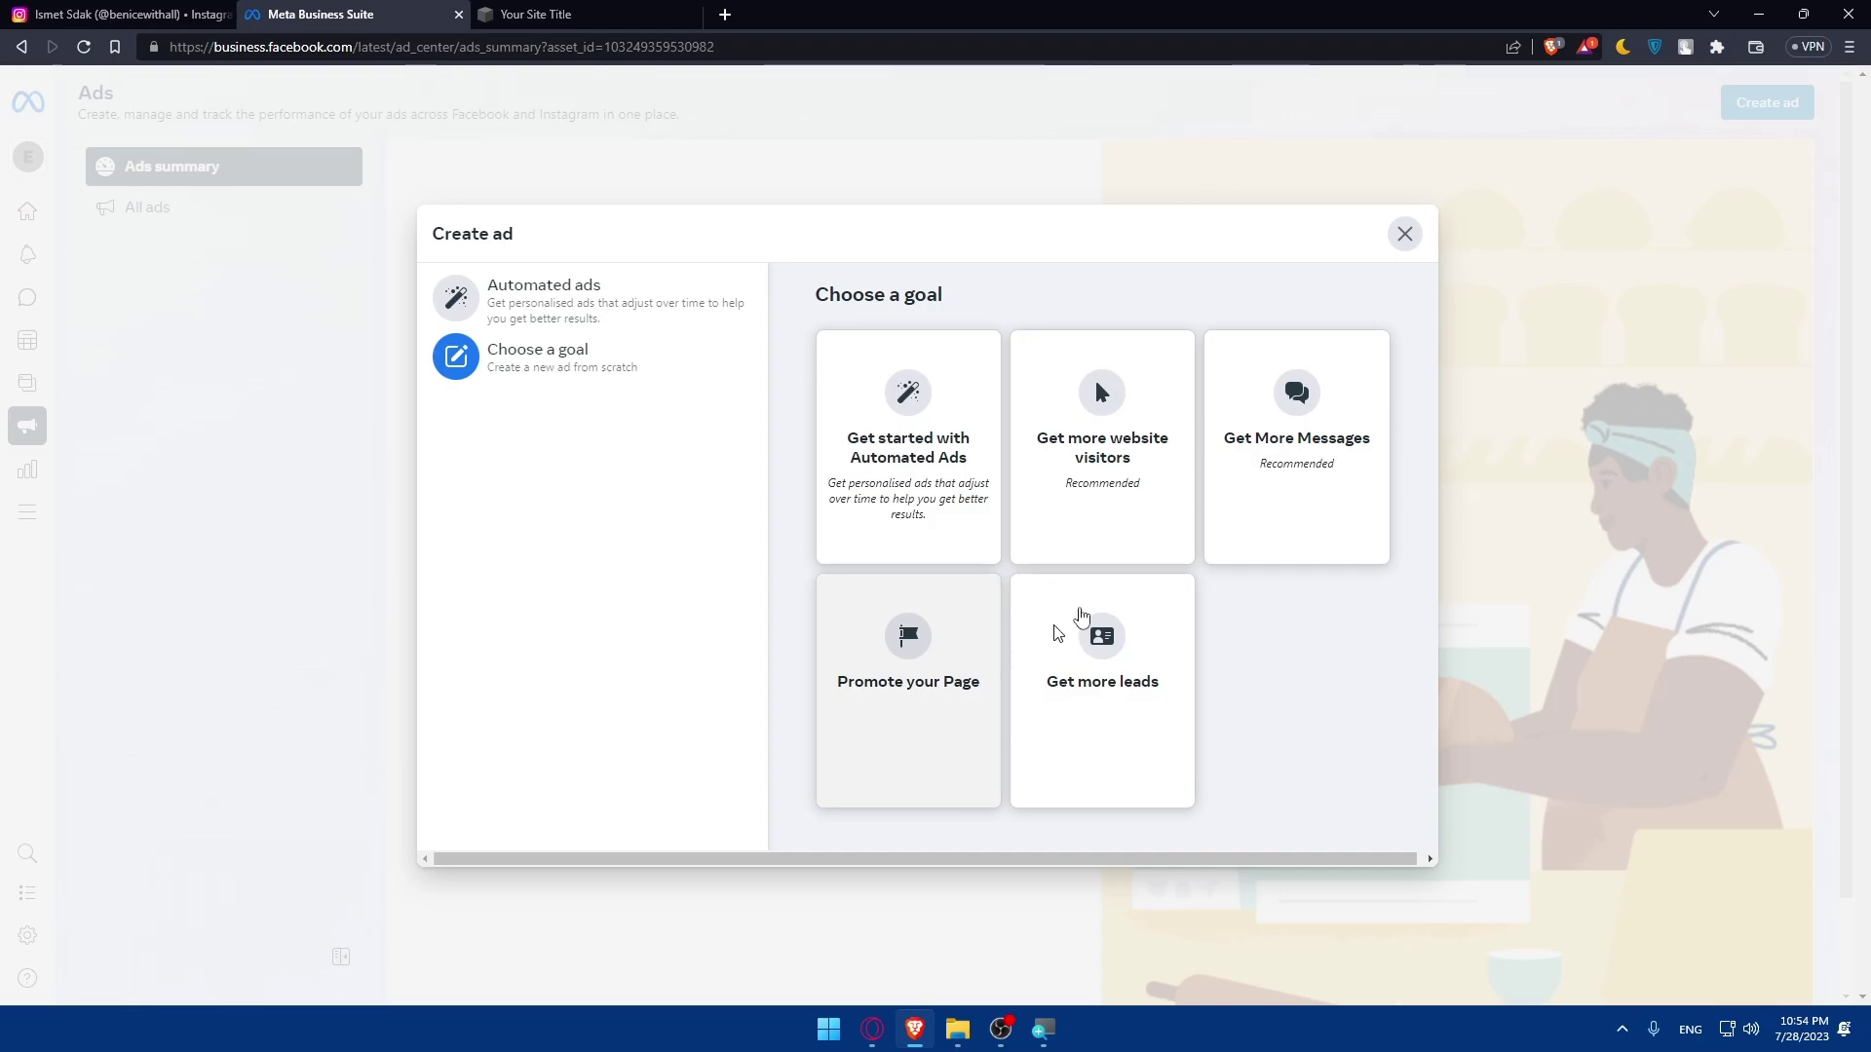
click(1407, 240)
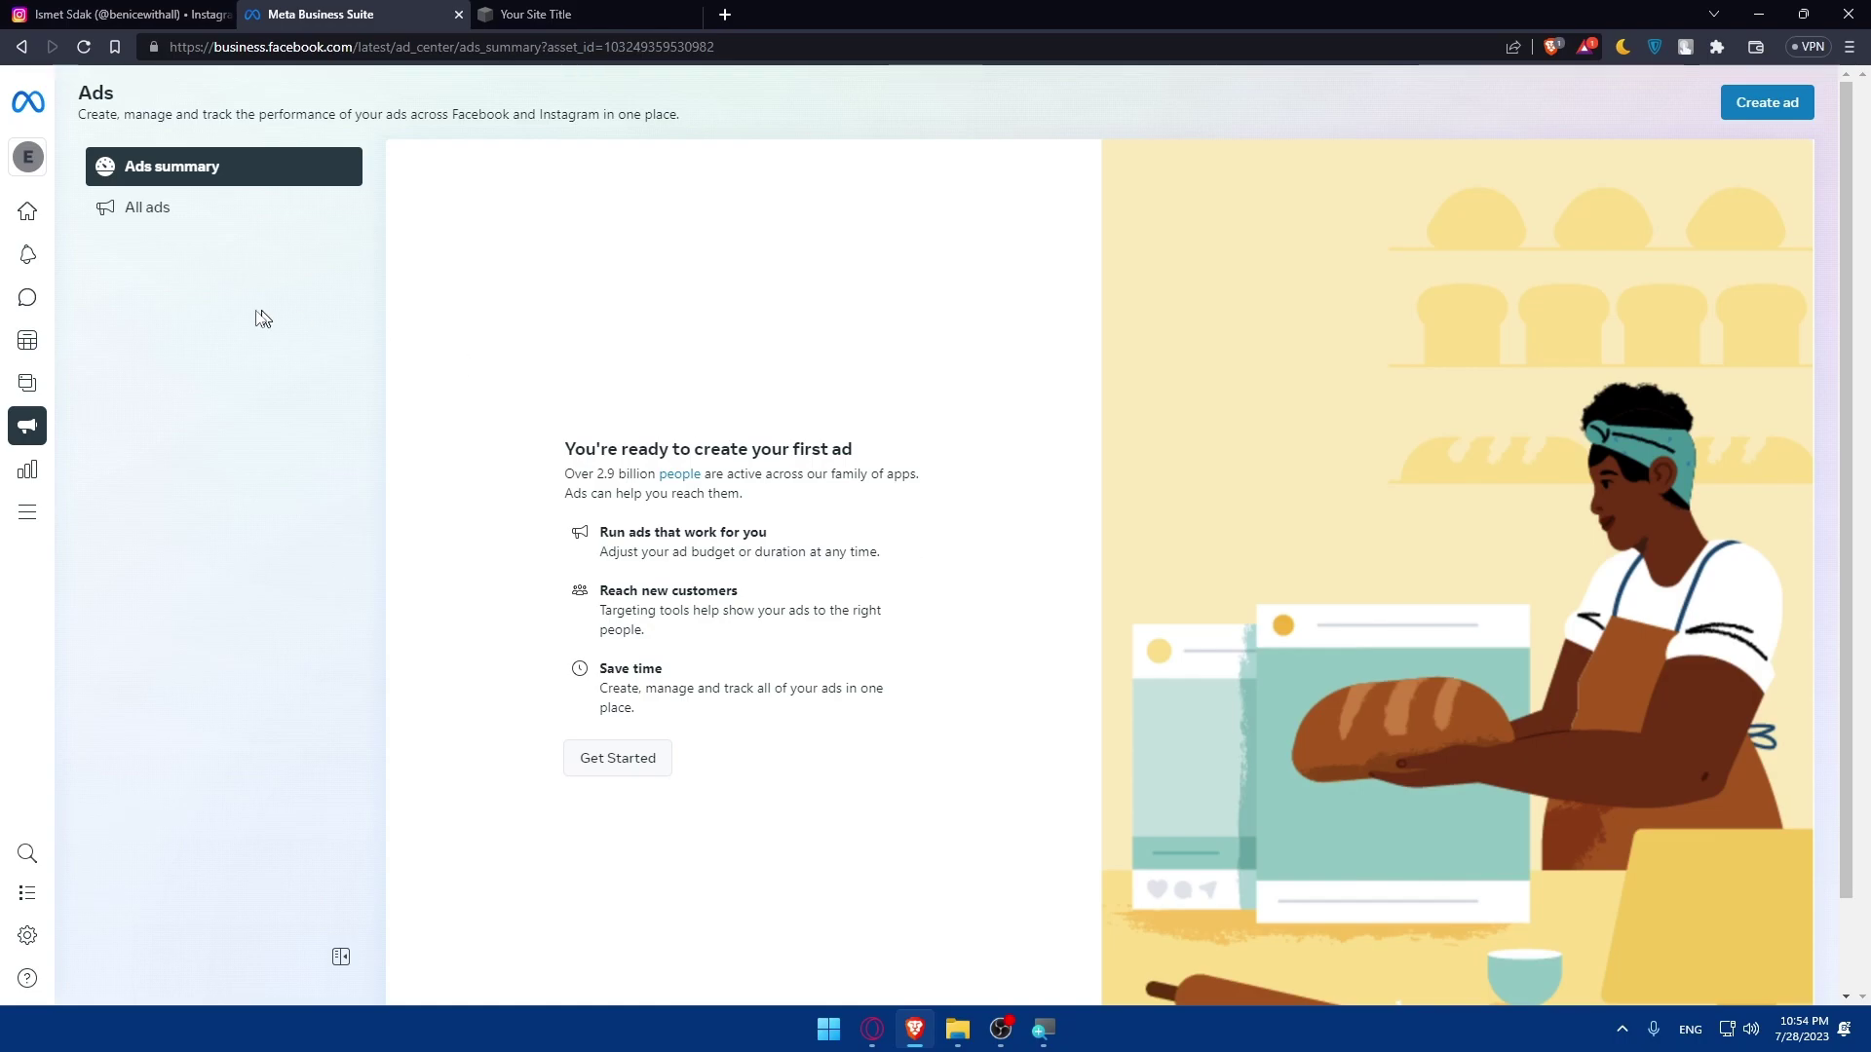
mouse_move(26, 470)
click(54, 471)
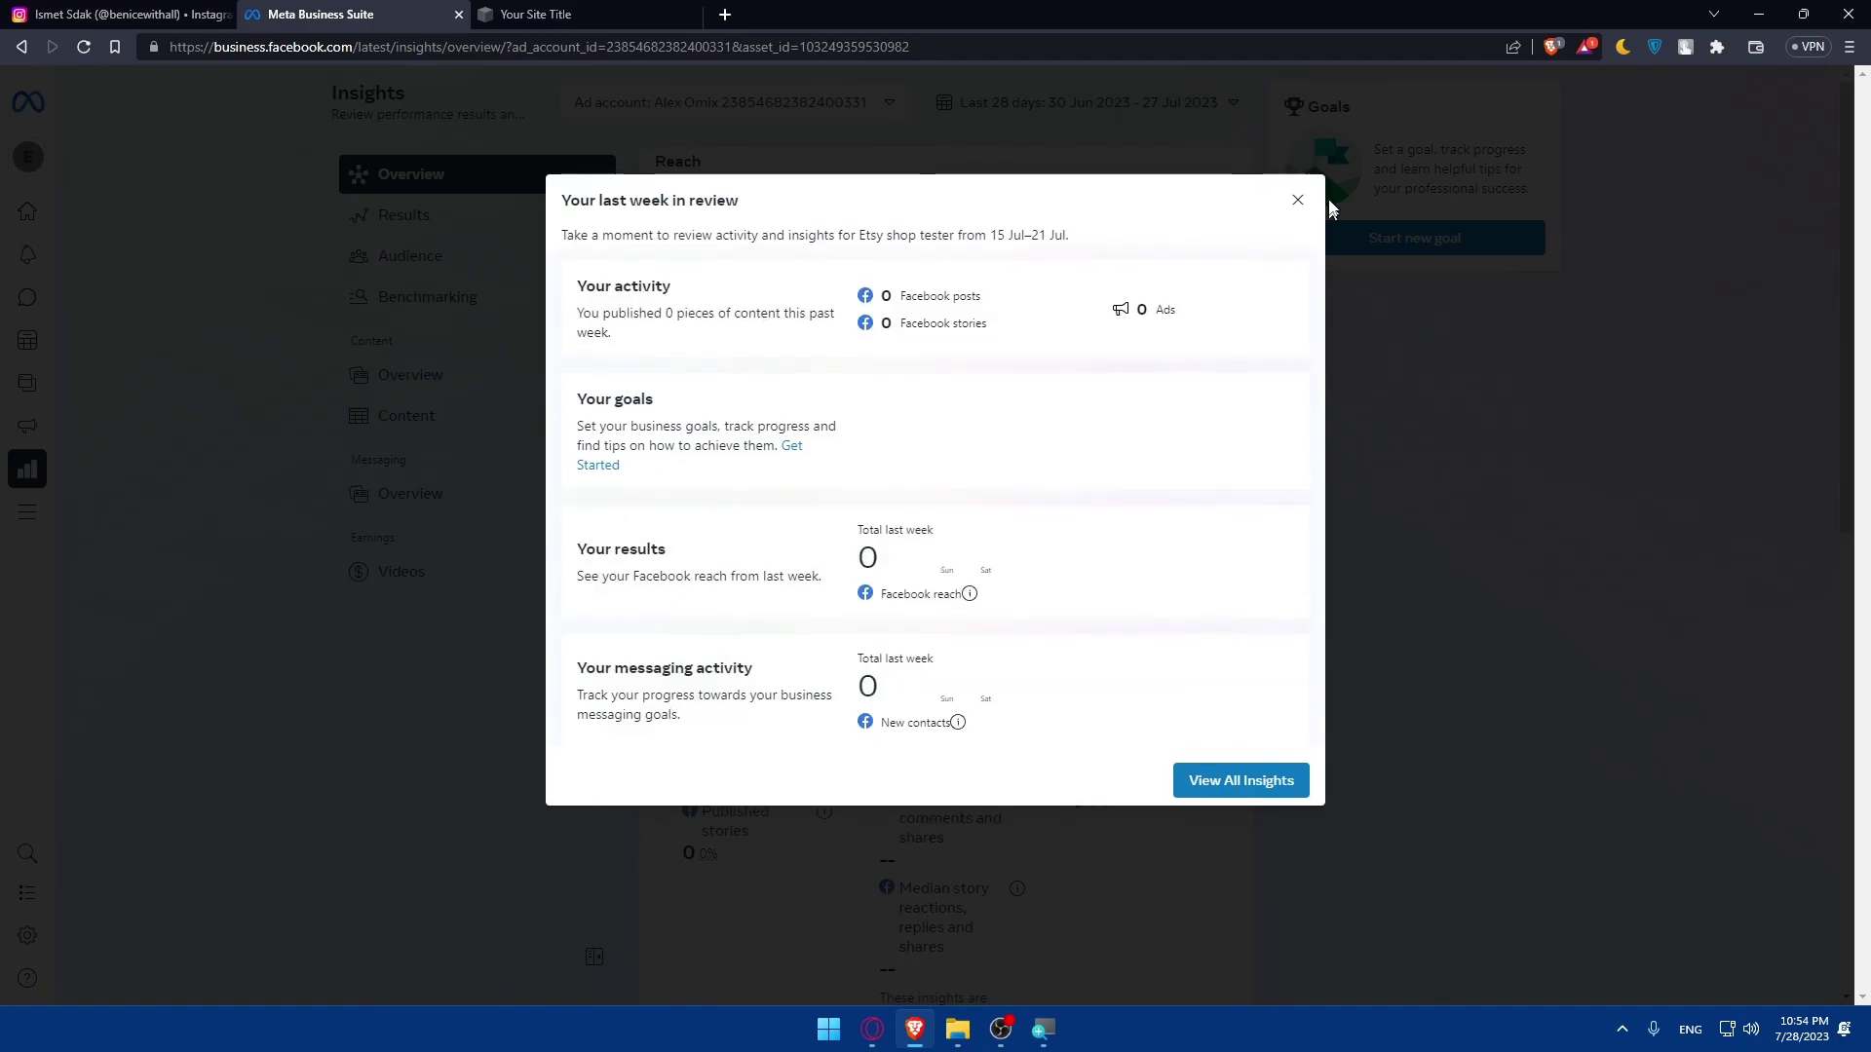
Dismiss the last-week review and 'We moved Goals' notices to reveal the 28-day reach overview
click(1297, 198)
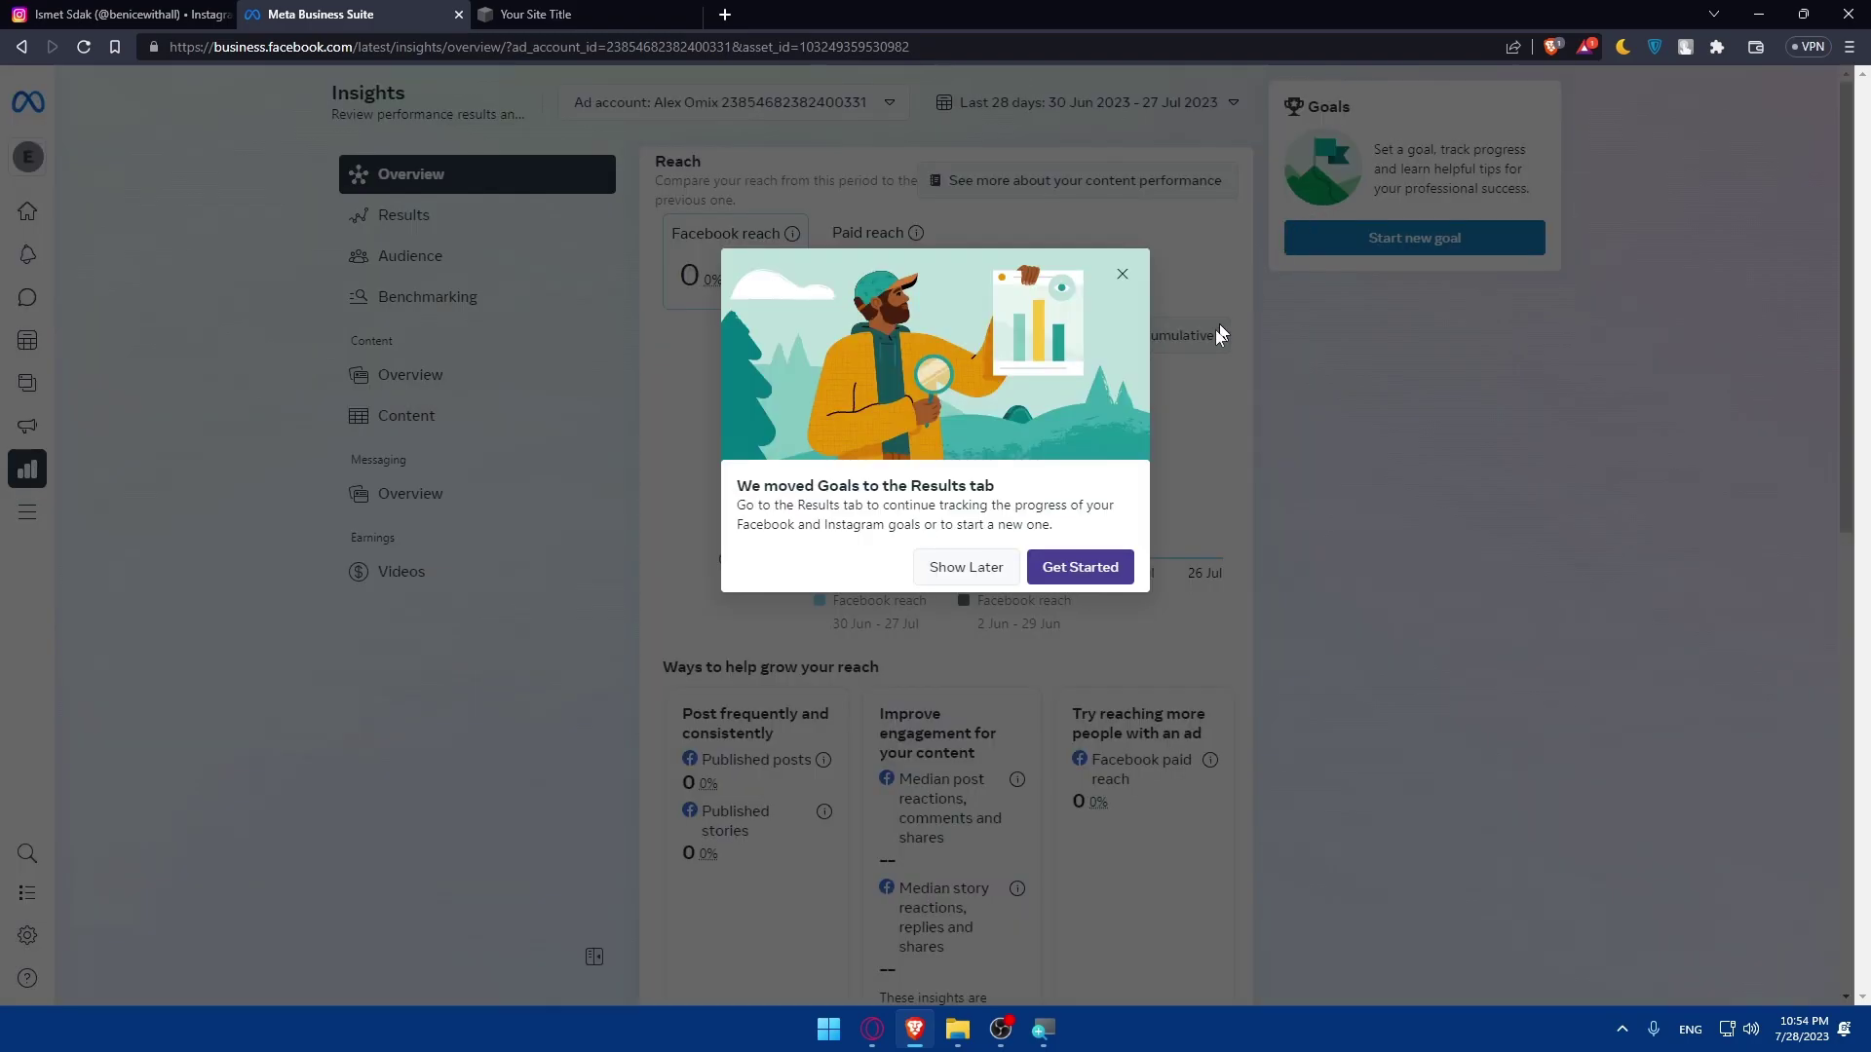
click(1122, 274)
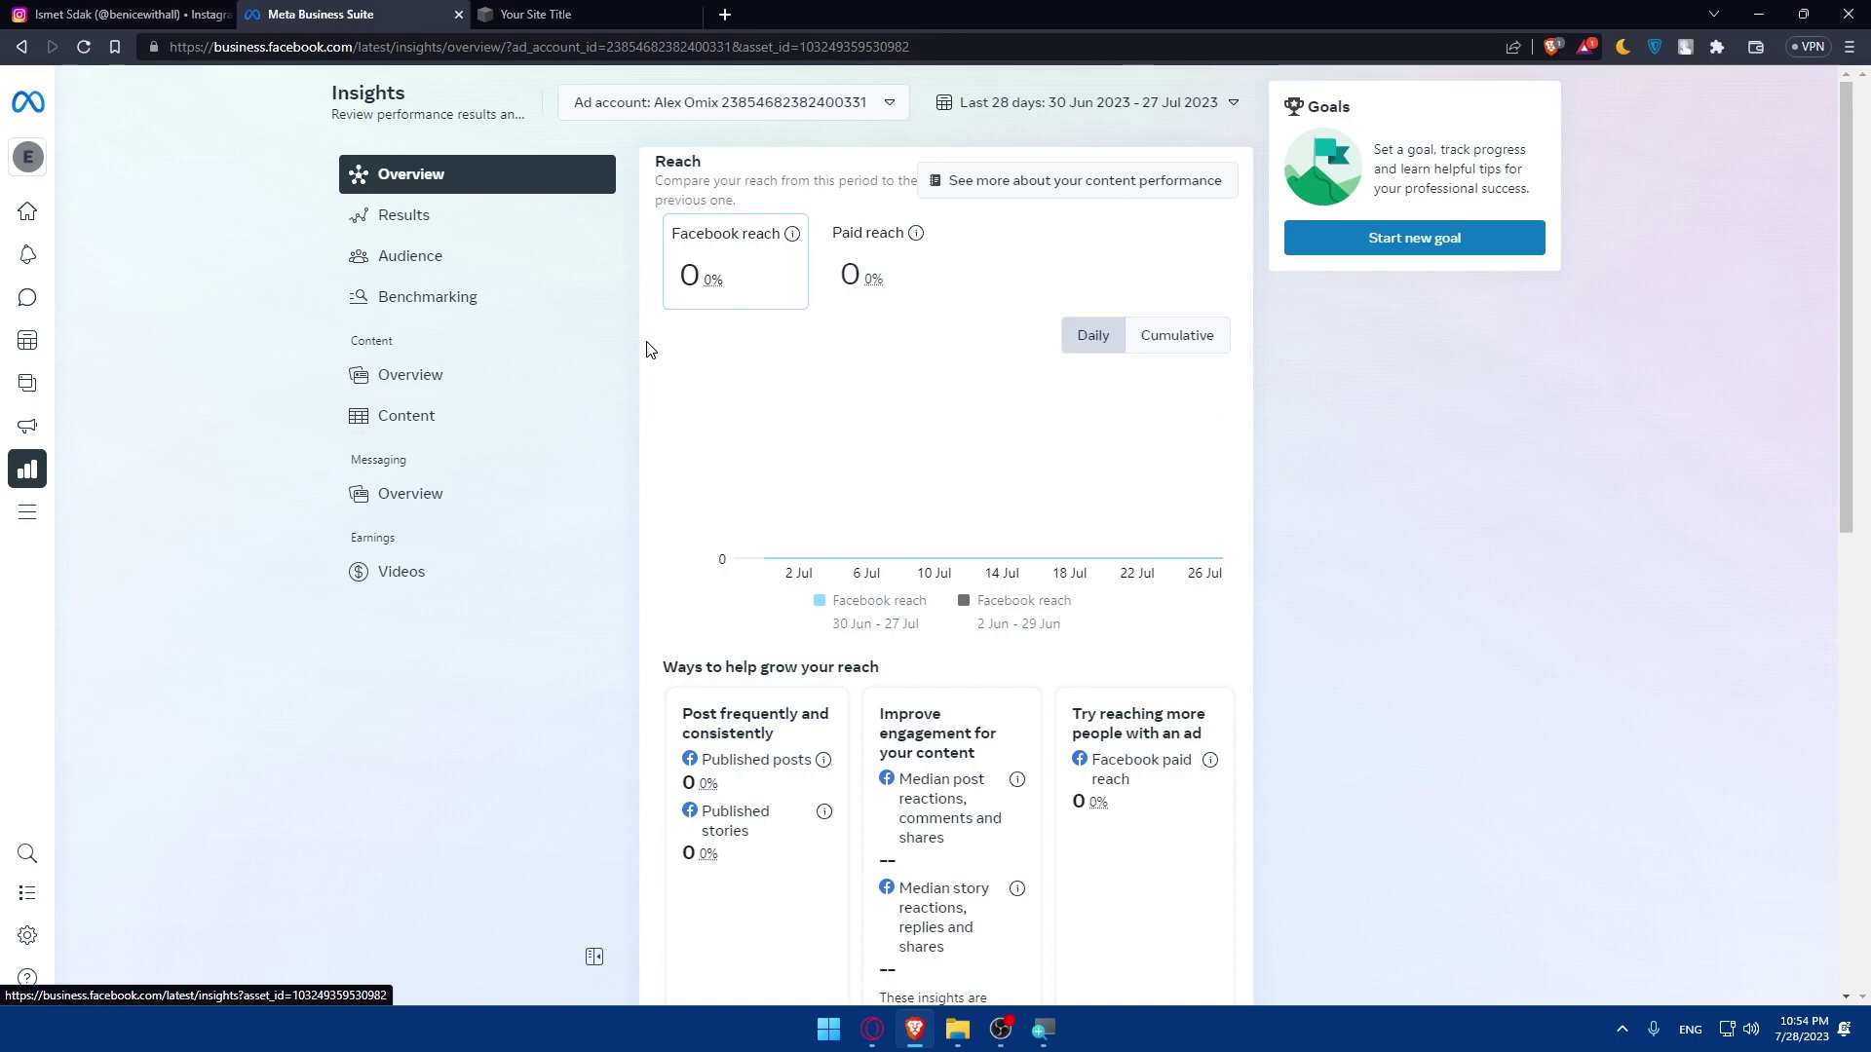
Close the Meta Business Suite browser tab, leaving Squarespace's unedited SEO Appearance settings for Your Site Title
click(459, 15)
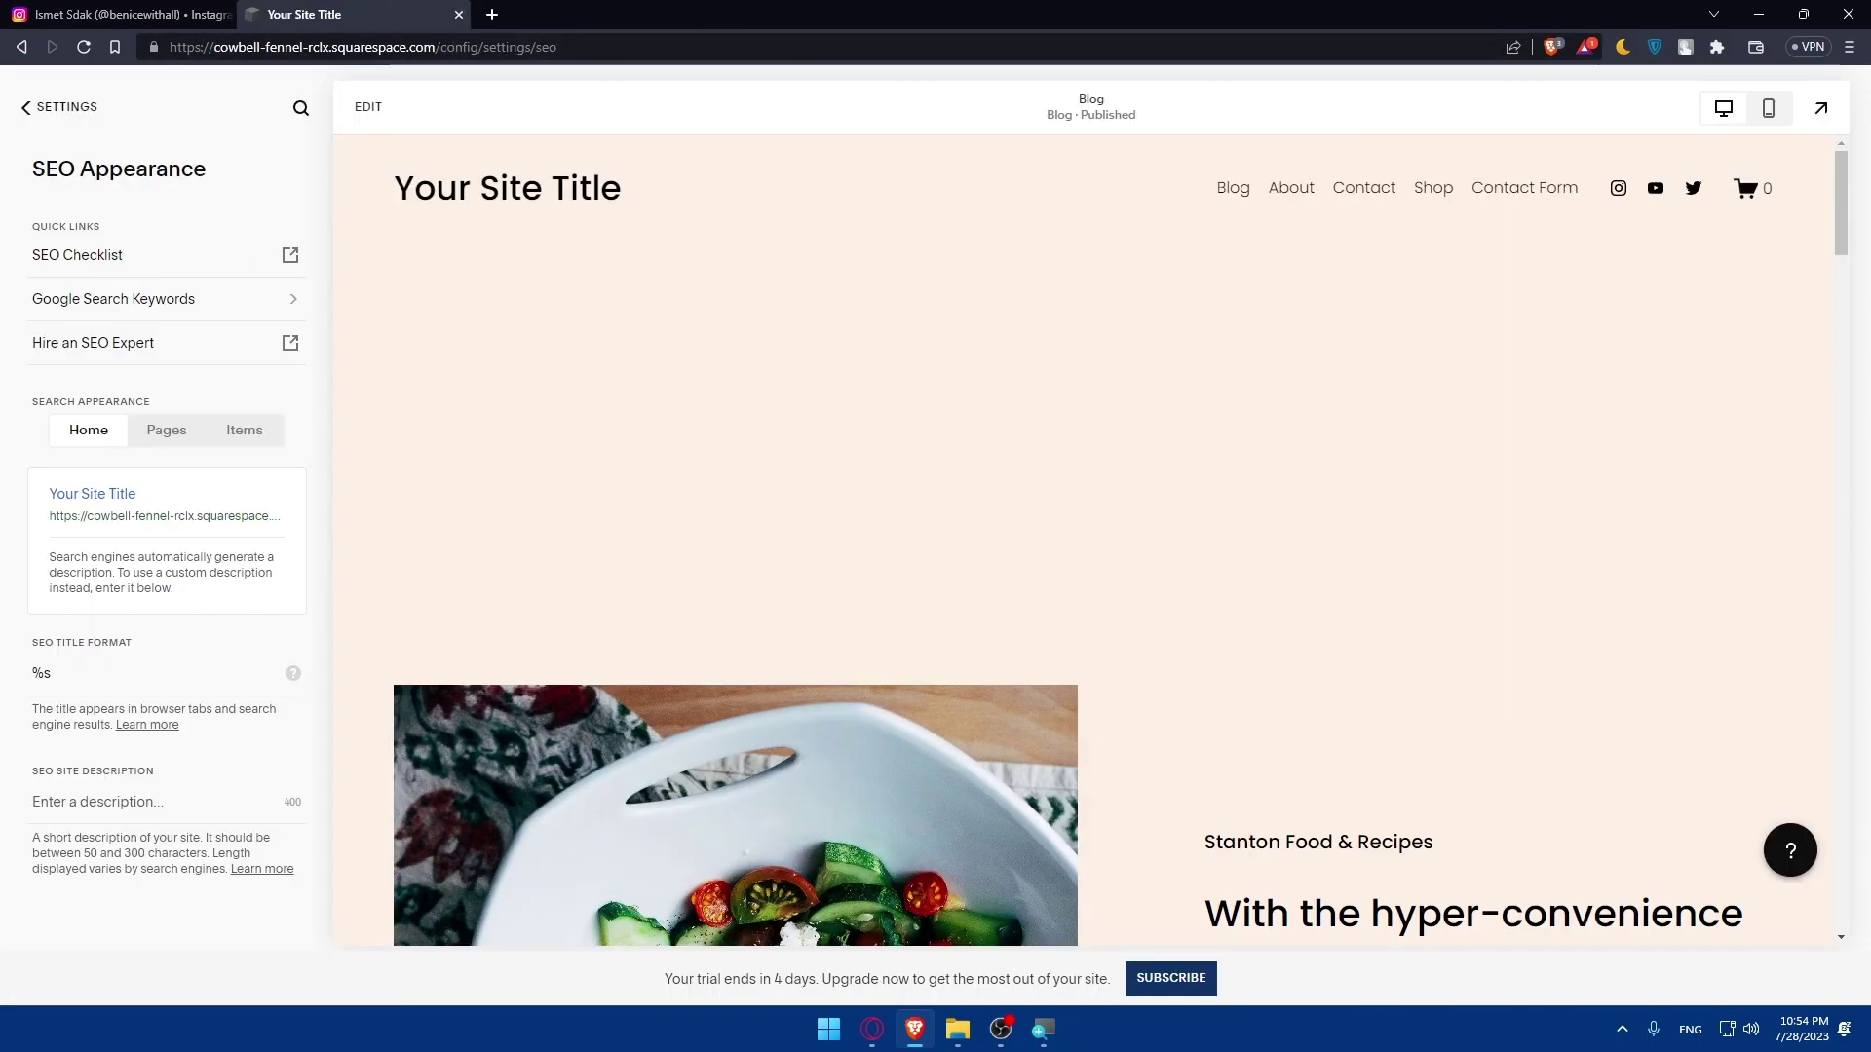